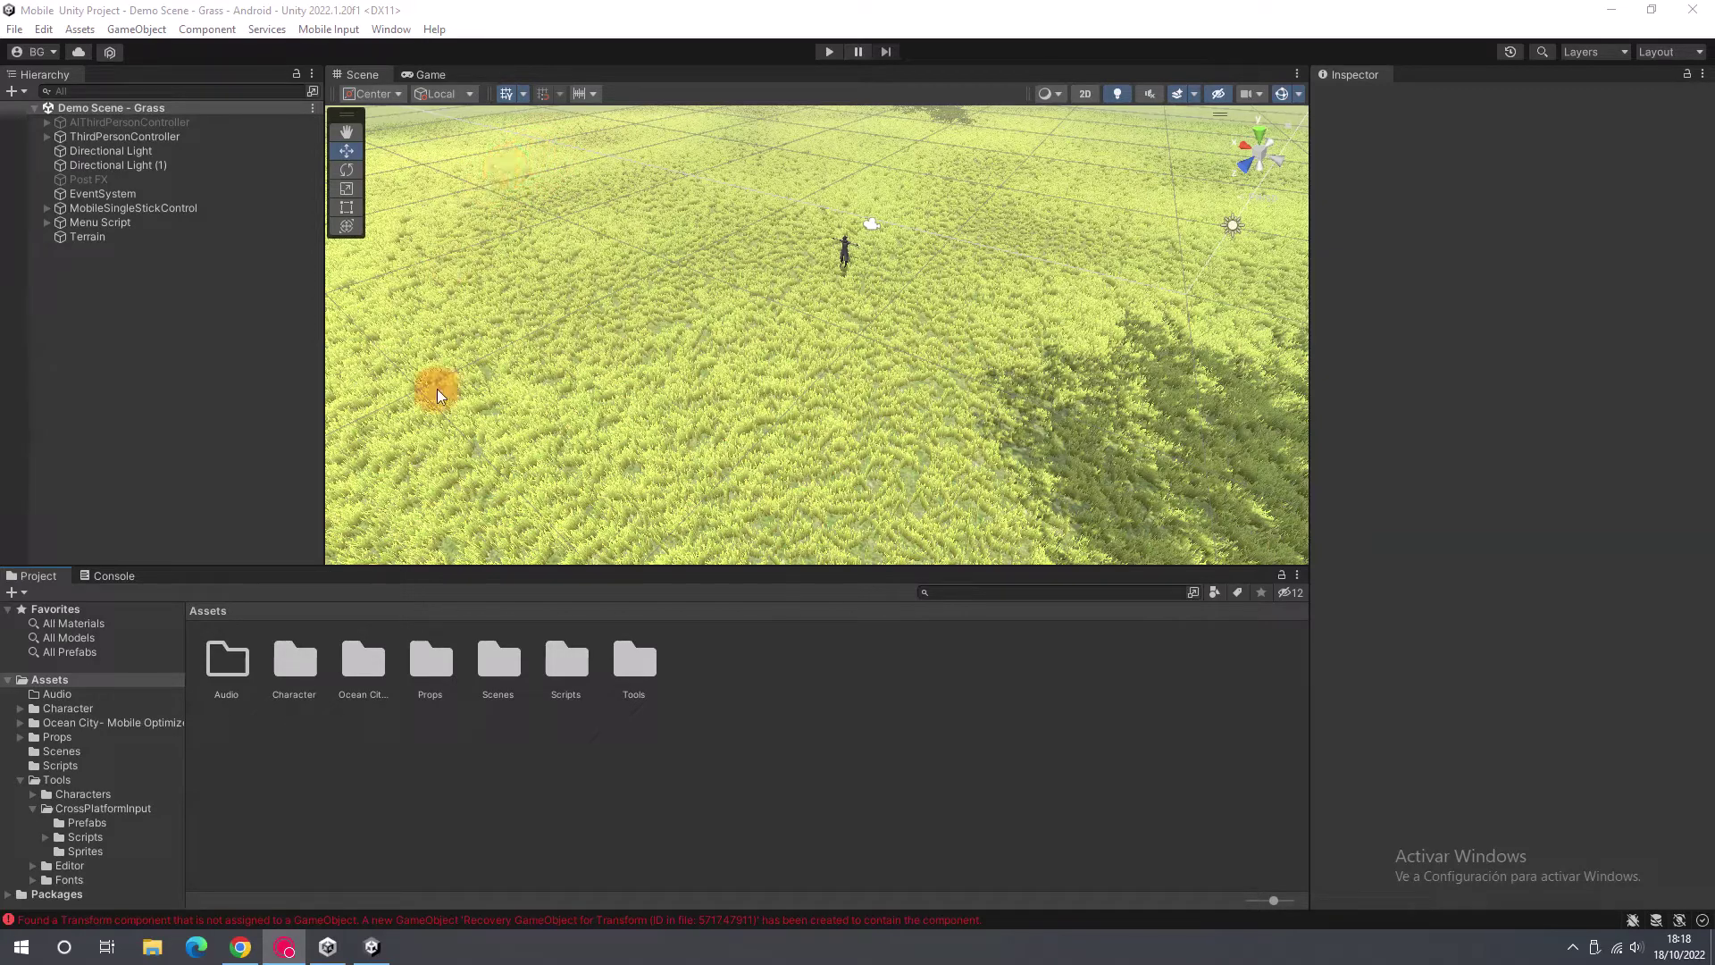
Step: Rotate the scene view slightly around the character and zoom the view
{"action": "left_click", "coordinate": [280, 954]}
{"action": "right_click_drag", "start_coordinate": [883, 265], "coordinate": [802, 275]}
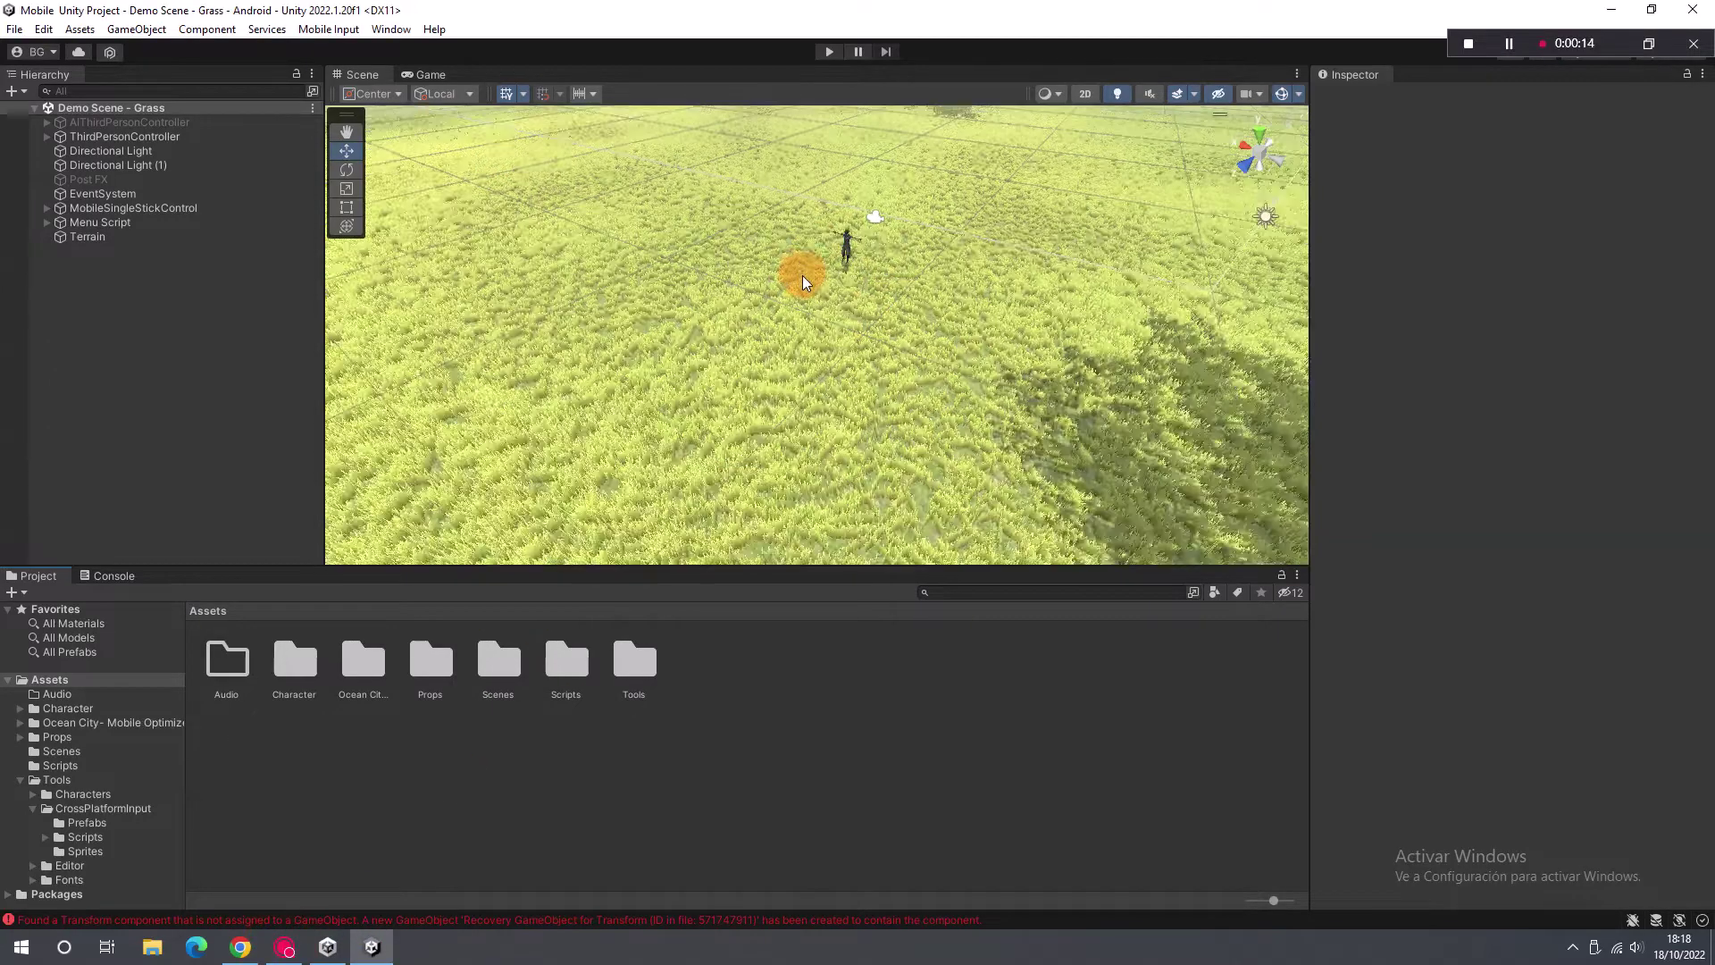
{"action": "scroll", "coordinate": [802, 275], "scroll_direction": "up", "scroll_amount": 5}
{"action": "left_click", "coordinate": [274, 955]}
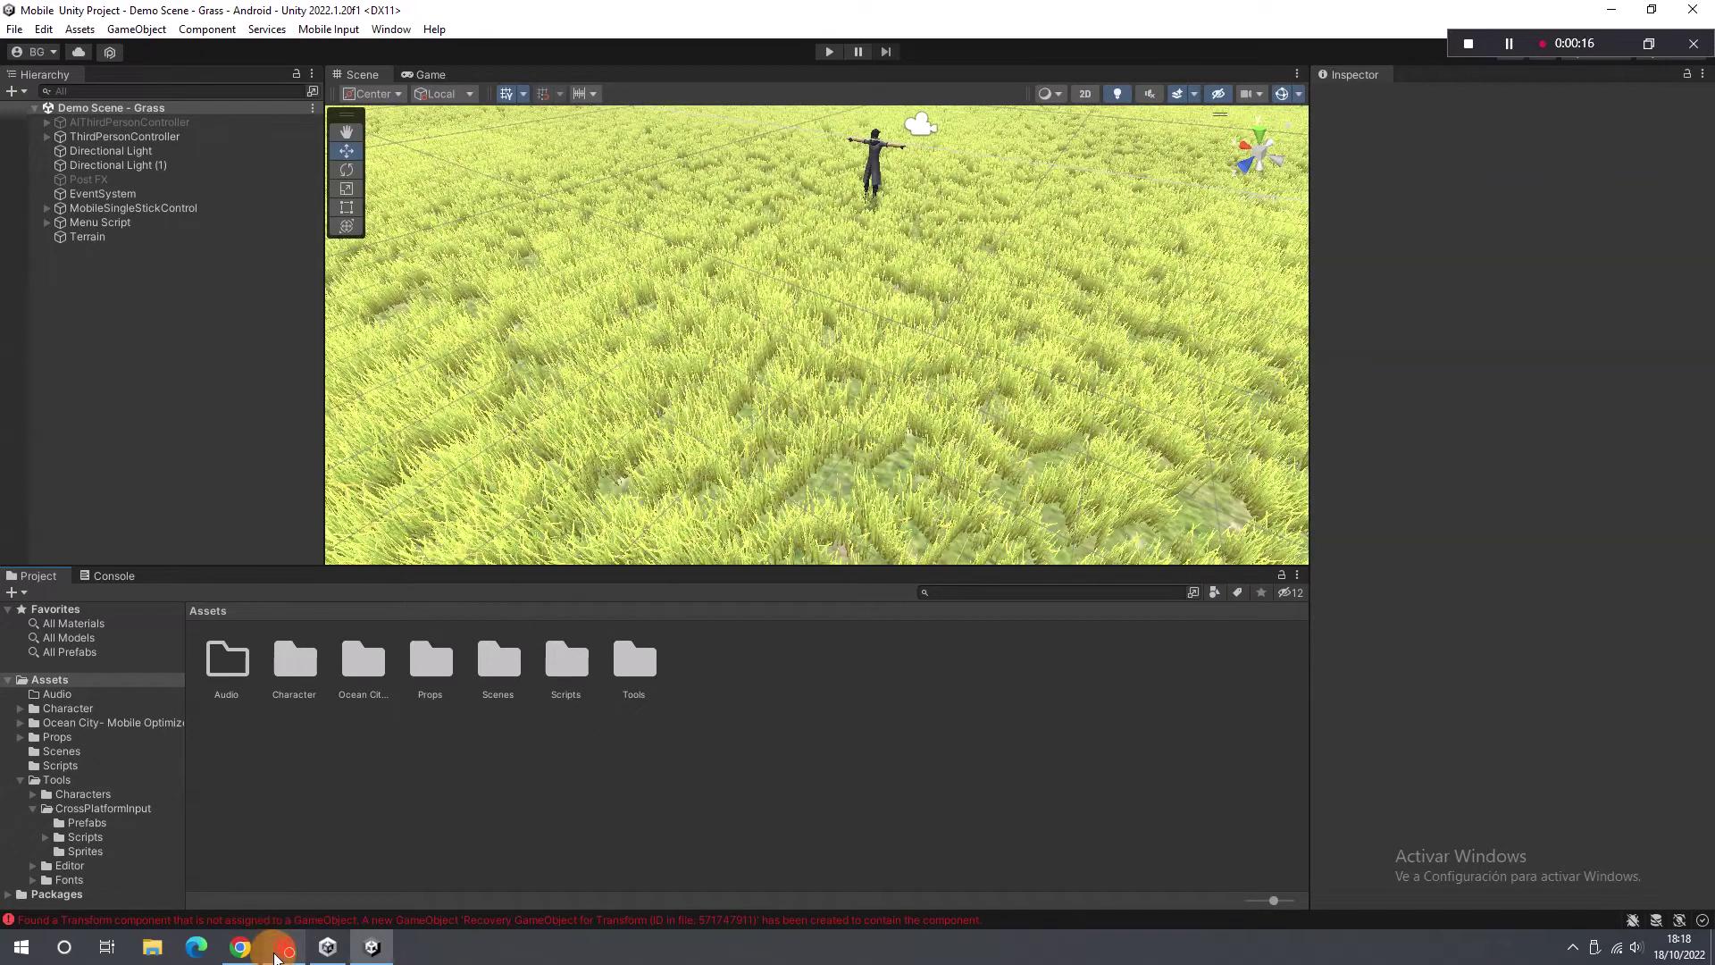
Step: Import the custom package GoogleMobileAds-v6.1.2.unitypackage from D:\Unity 3D
{"action": "right_click", "coordinate": [427, 815]}
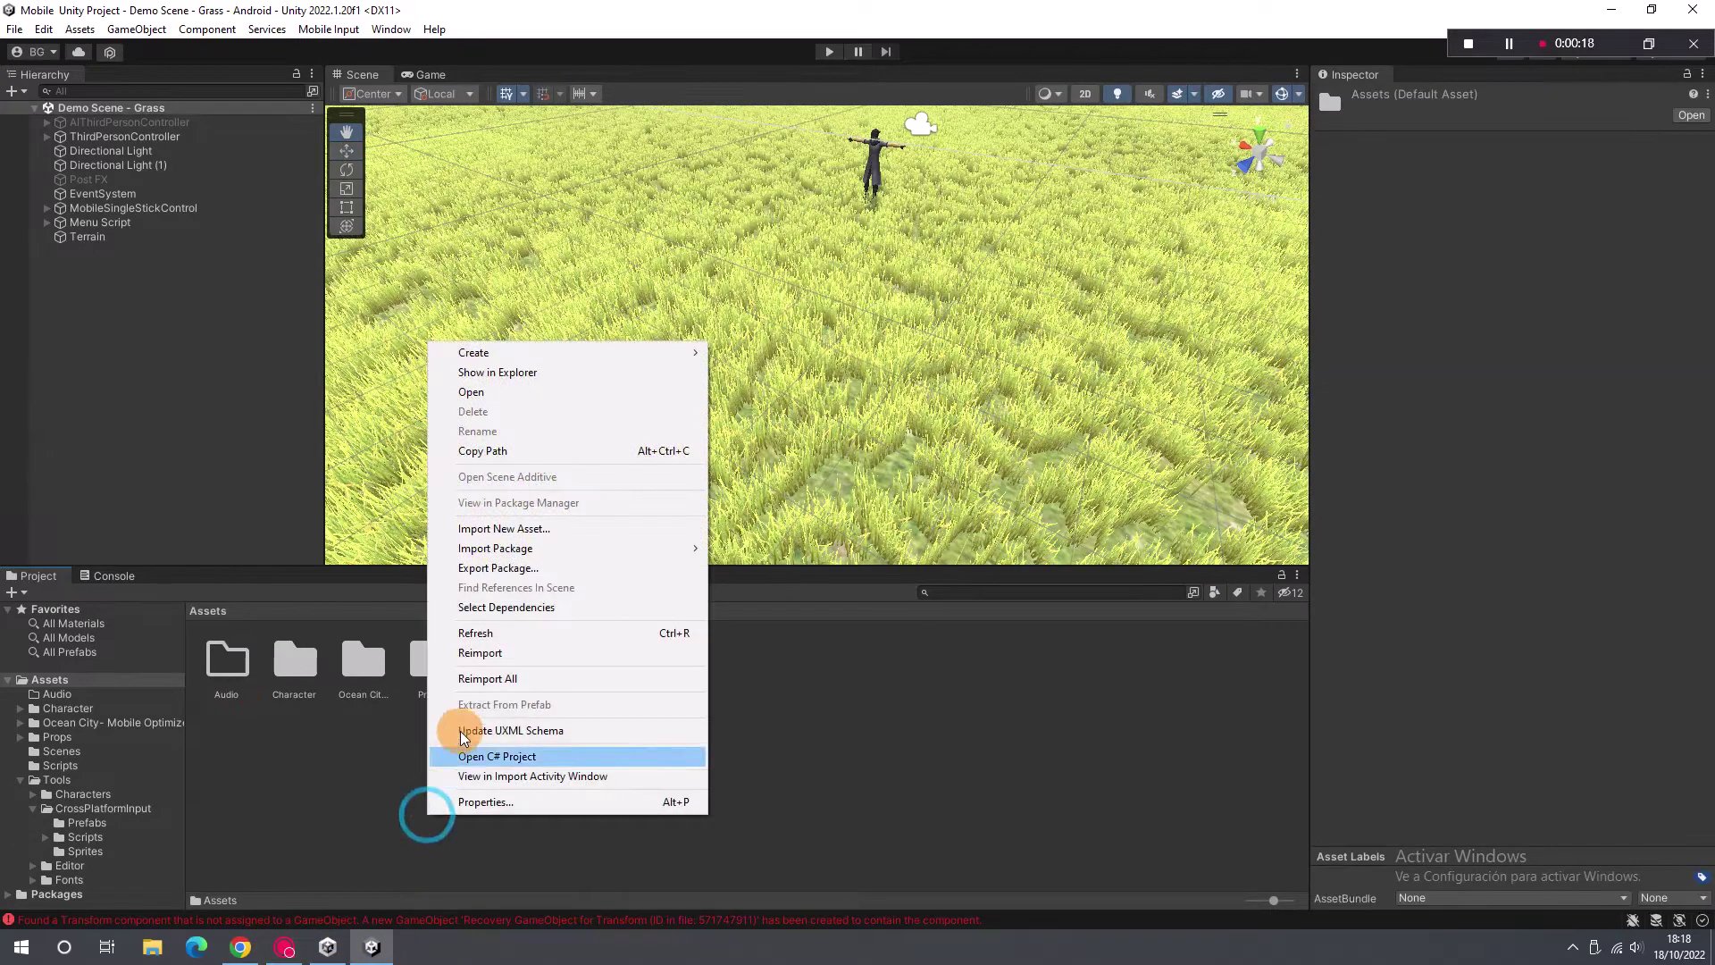
{"action": "left_click", "coordinate": [497, 548]}
{"action": "left_click", "coordinate": [788, 555]}
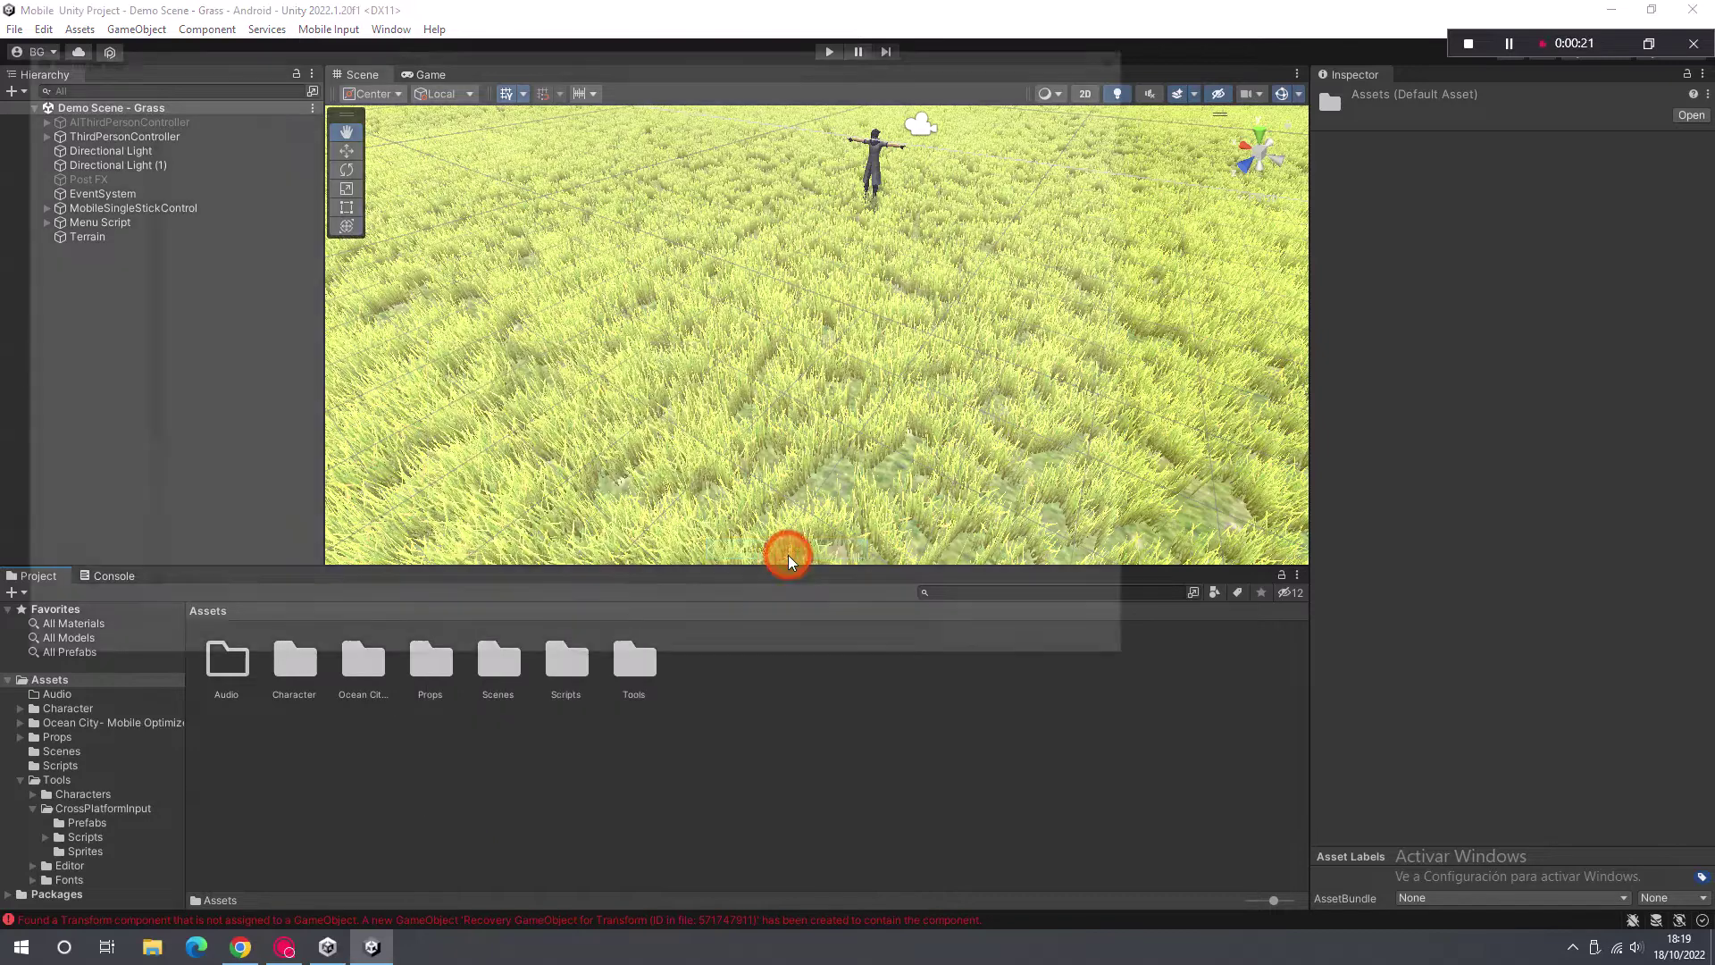
{"action": "left_click", "coordinate": [85, 480]}
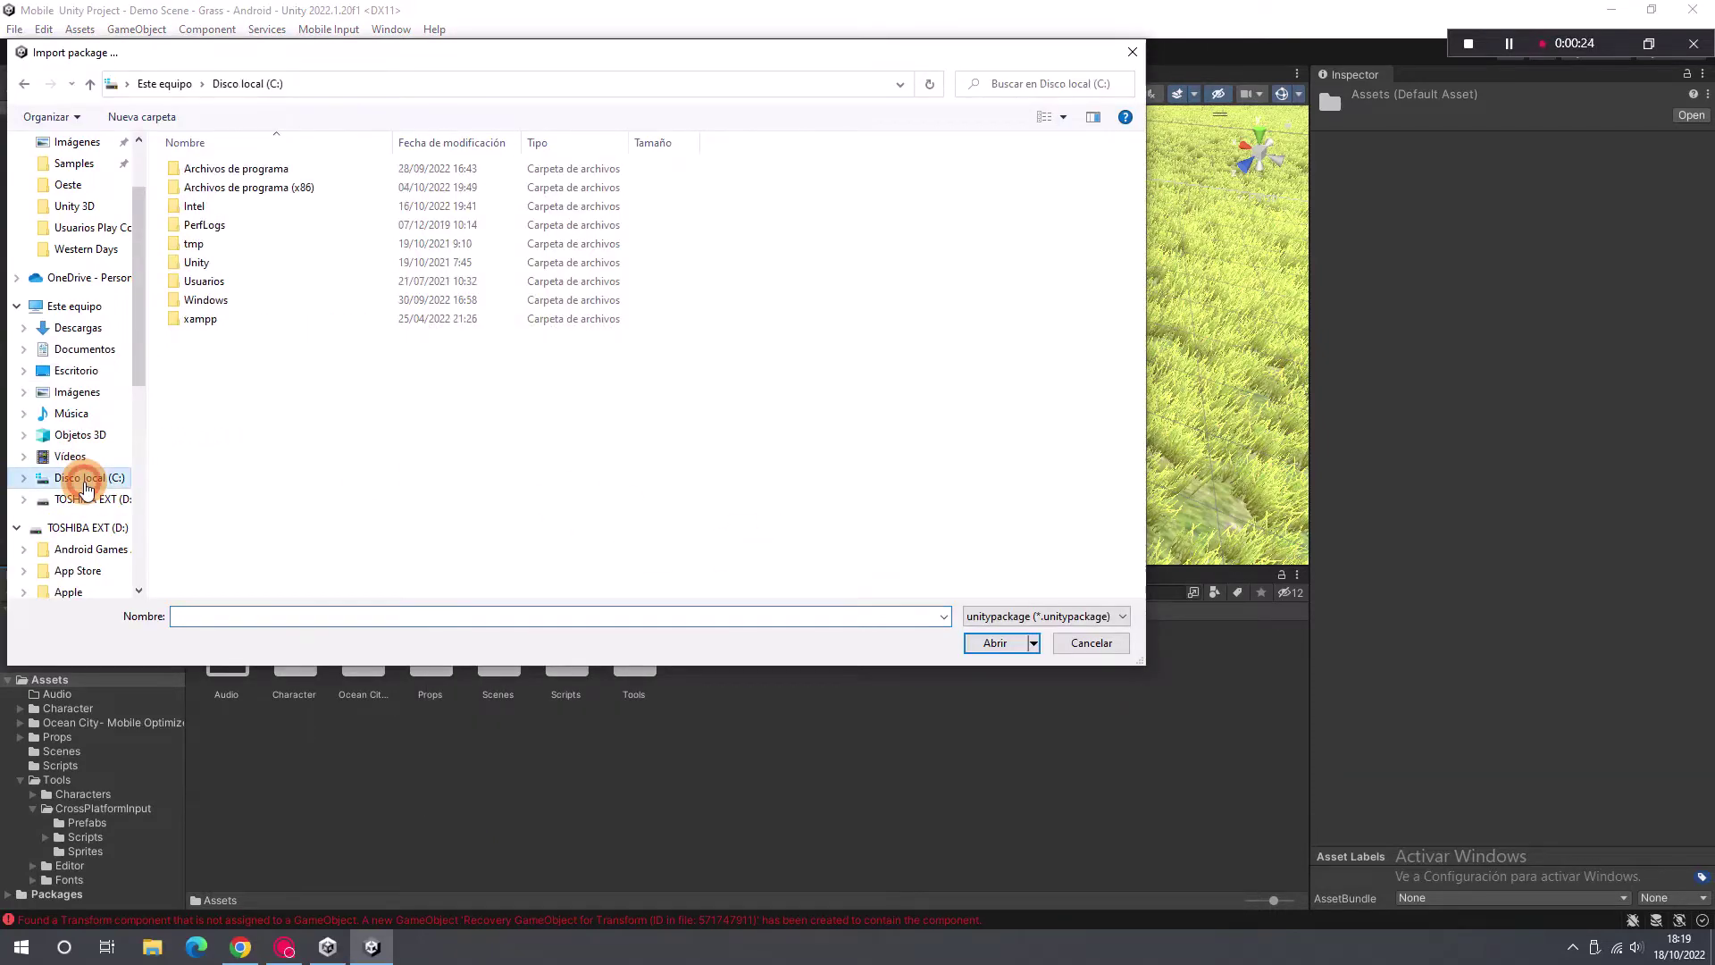
{"action": "left_click", "coordinate": [92, 500]}
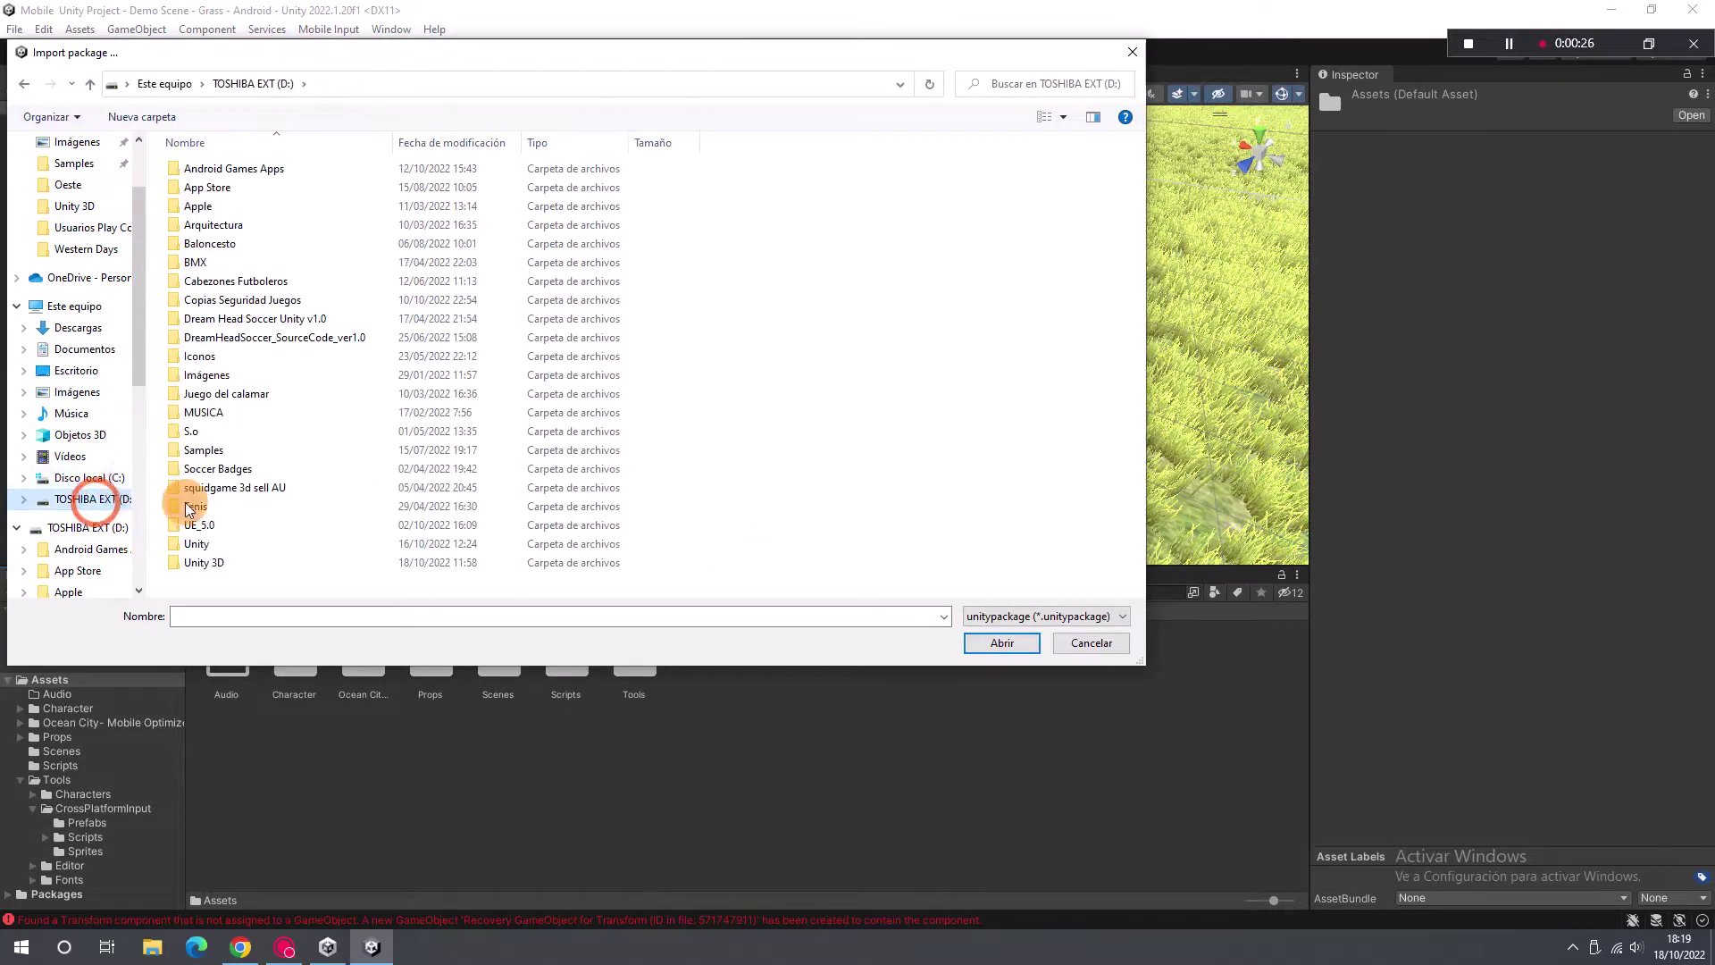
{"action": "double_click", "coordinate": [206, 544]}
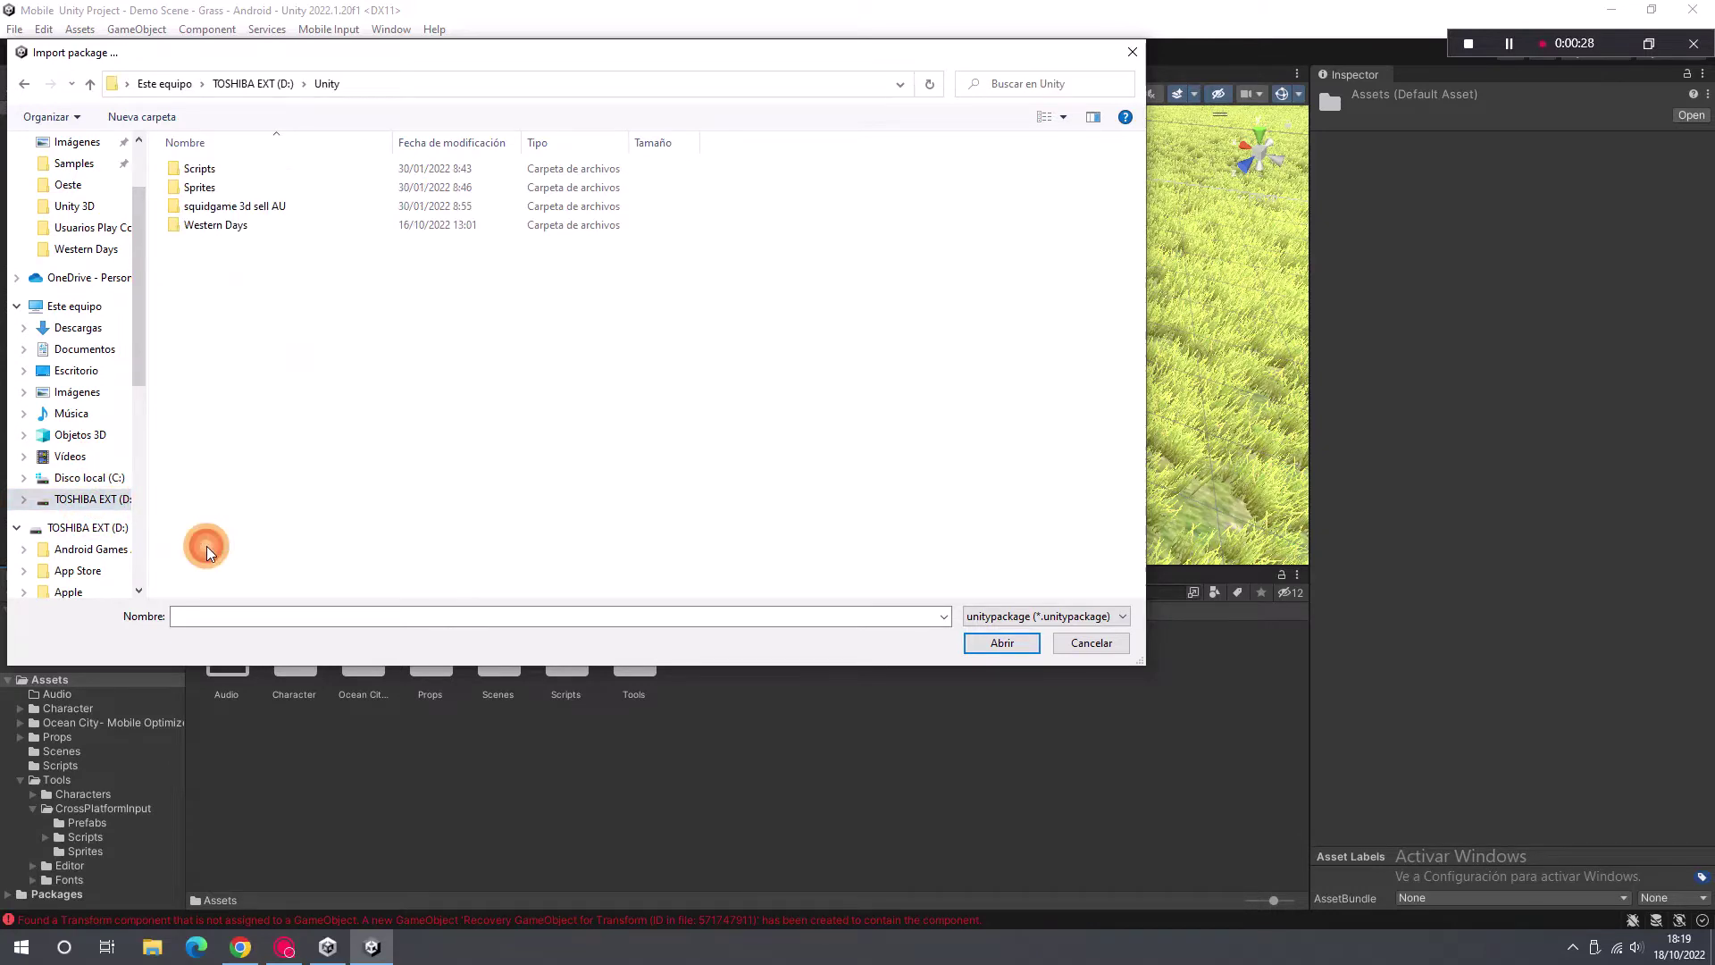
{"action": "left_click", "coordinate": [239, 76]}
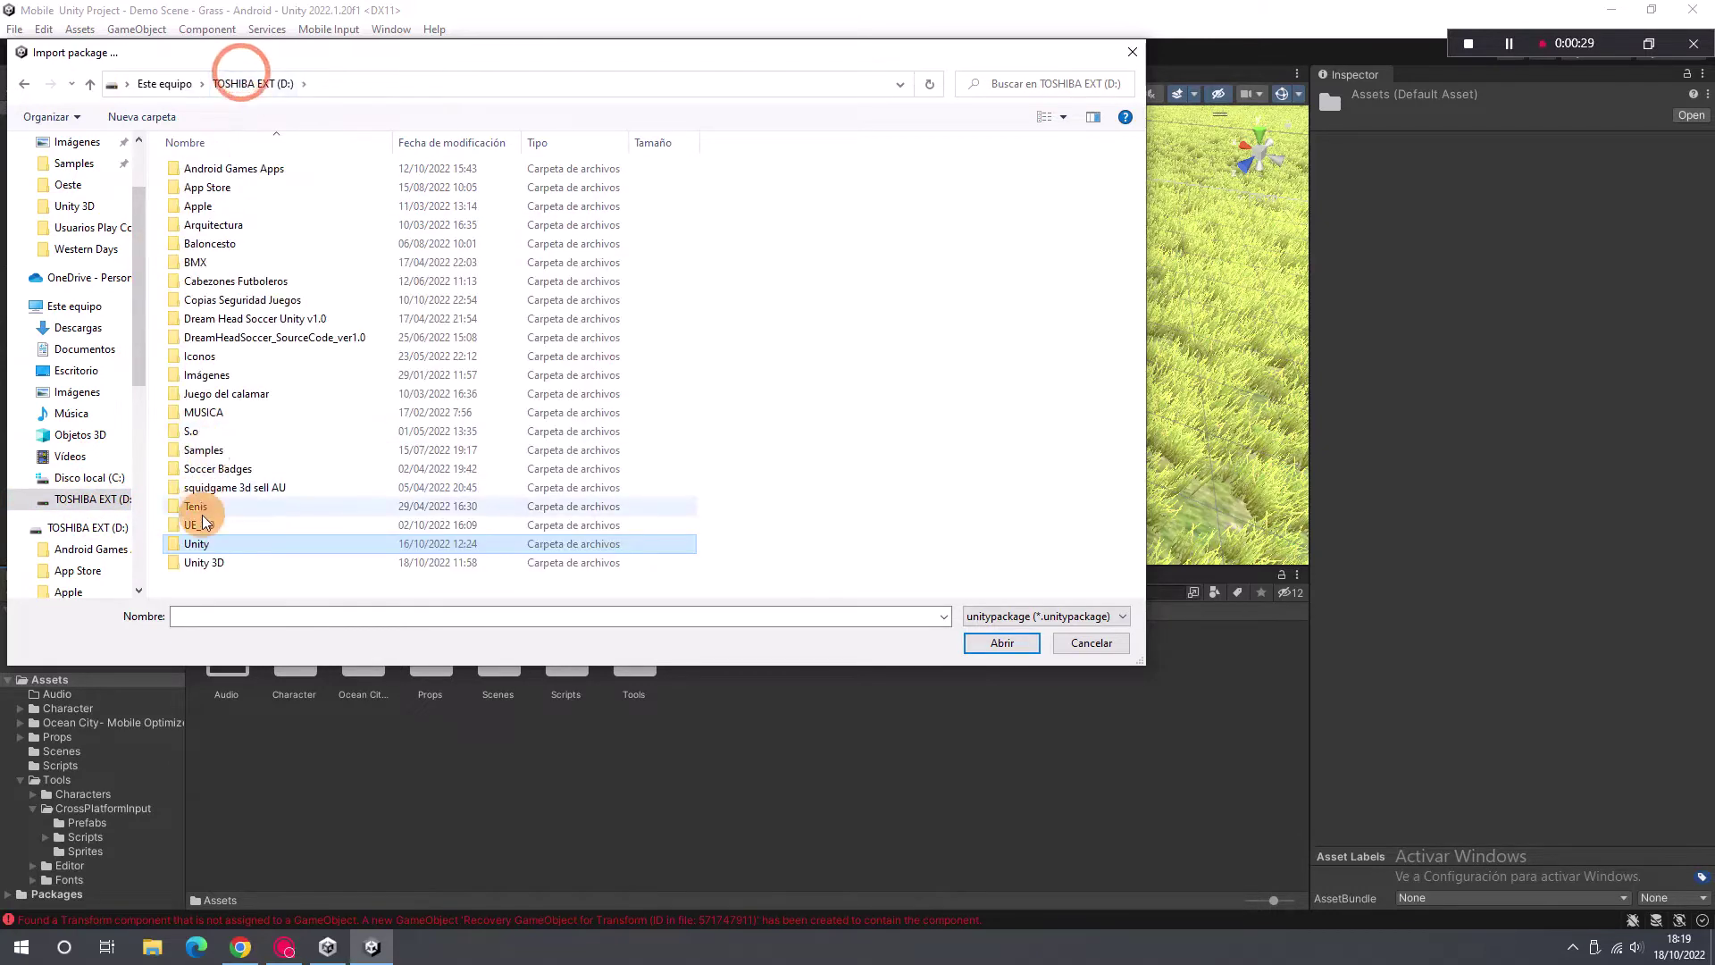
{"action": "double_click", "coordinate": [202, 562]}
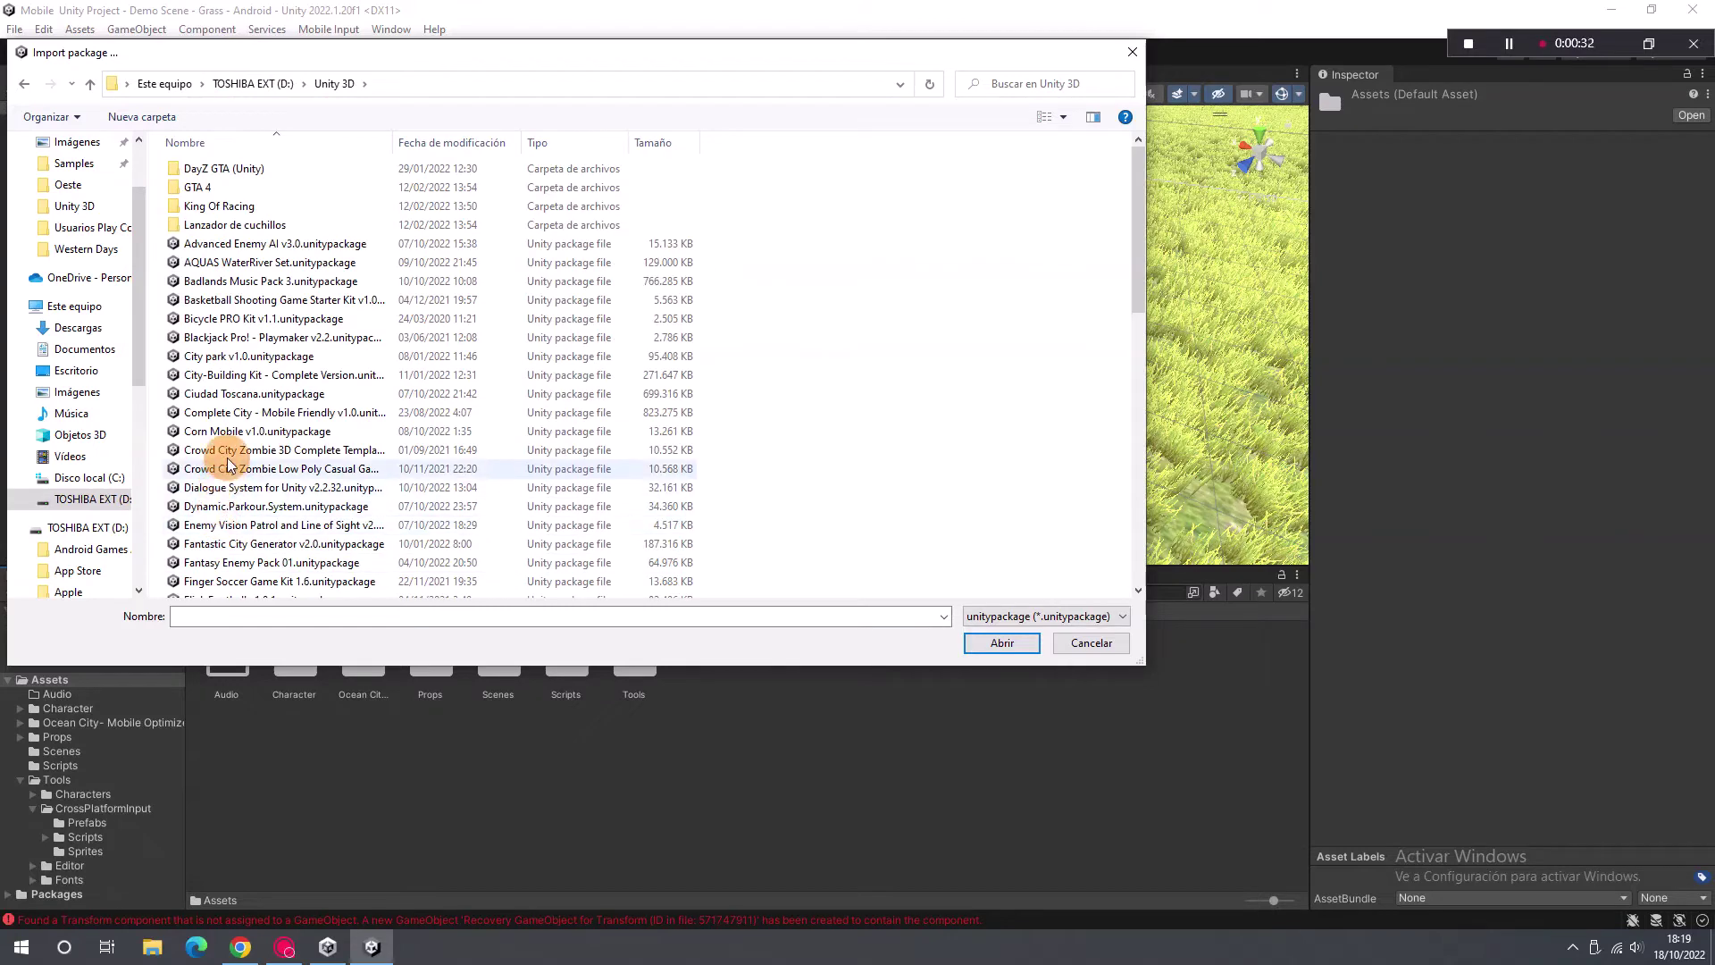
{"action": "scroll", "coordinate": [230, 461], "scroll_direction": "down", "scroll_amount": 3}
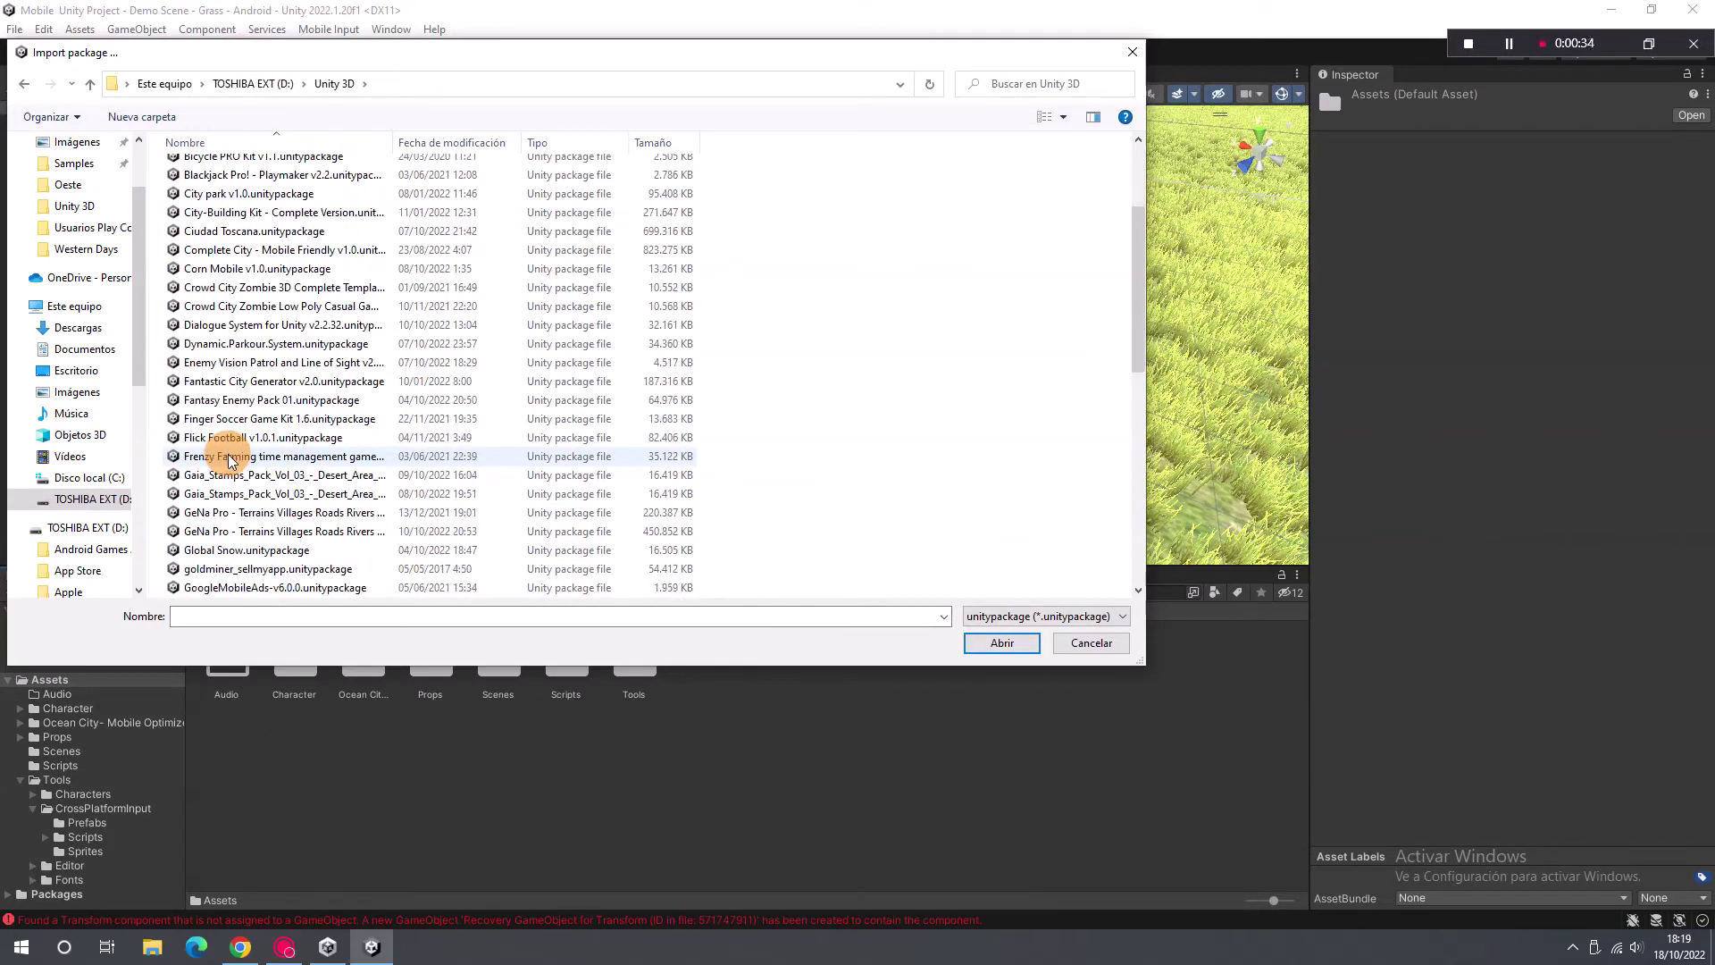
{"action": "scroll", "coordinate": [229, 457], "scroll_direction": "down", "scroll_amount": 1}
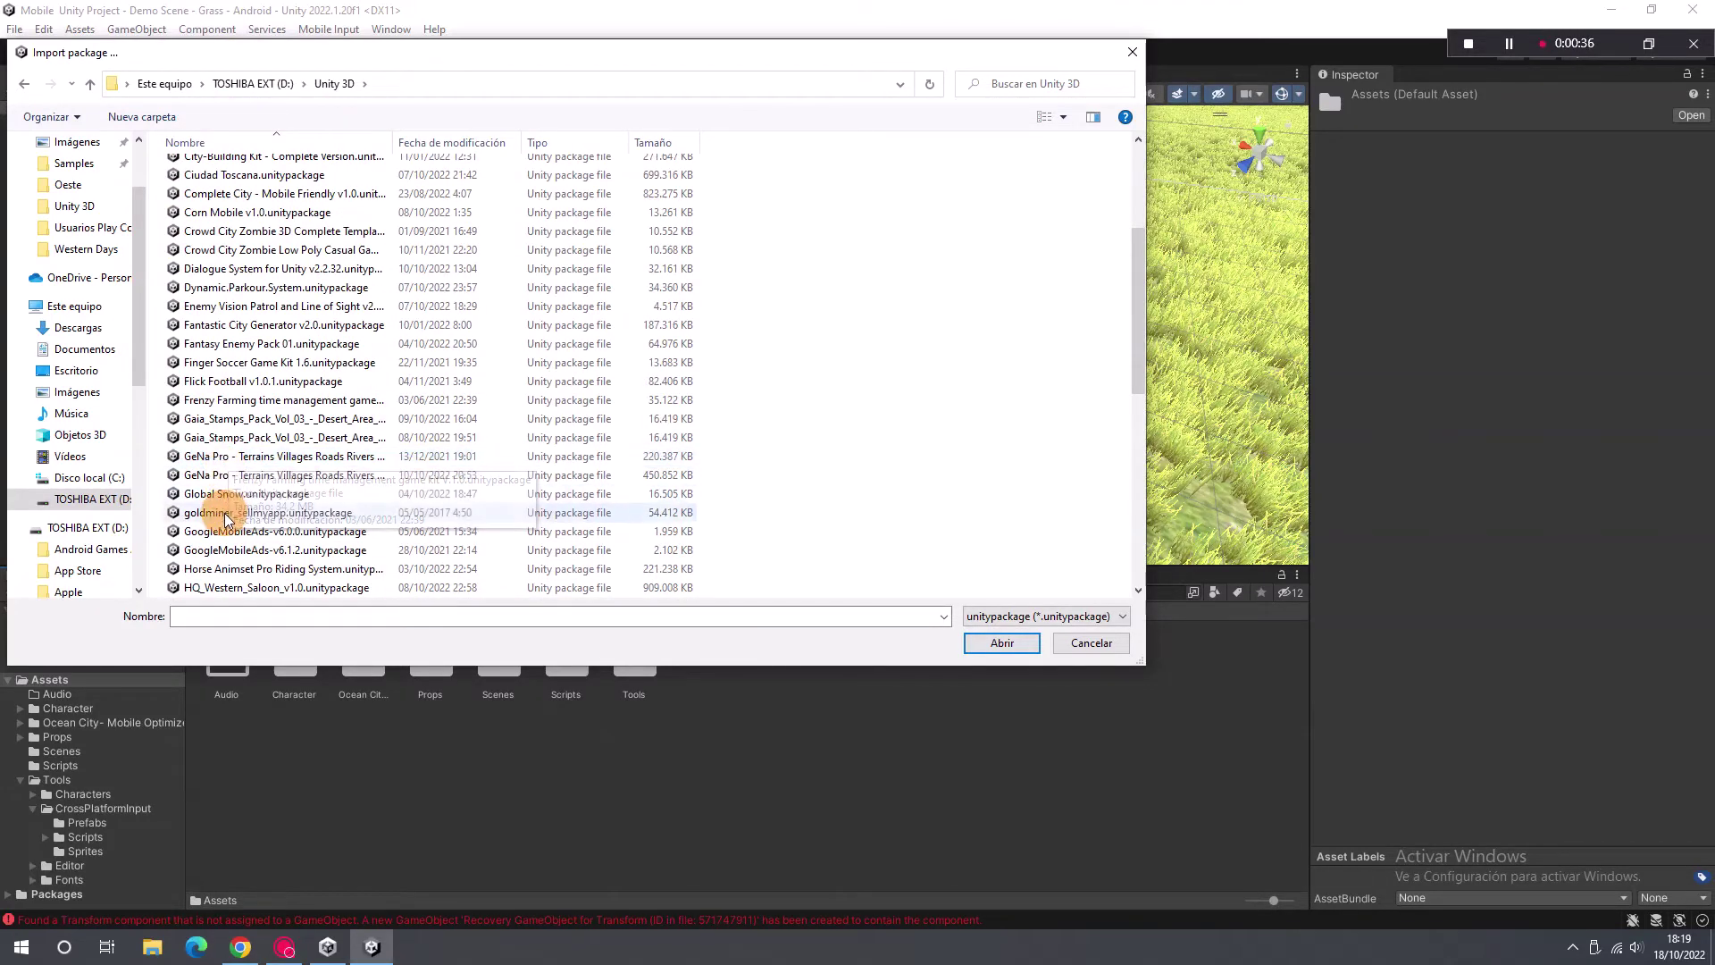
{"action": "double_click", "coordinate": [230, 534]}
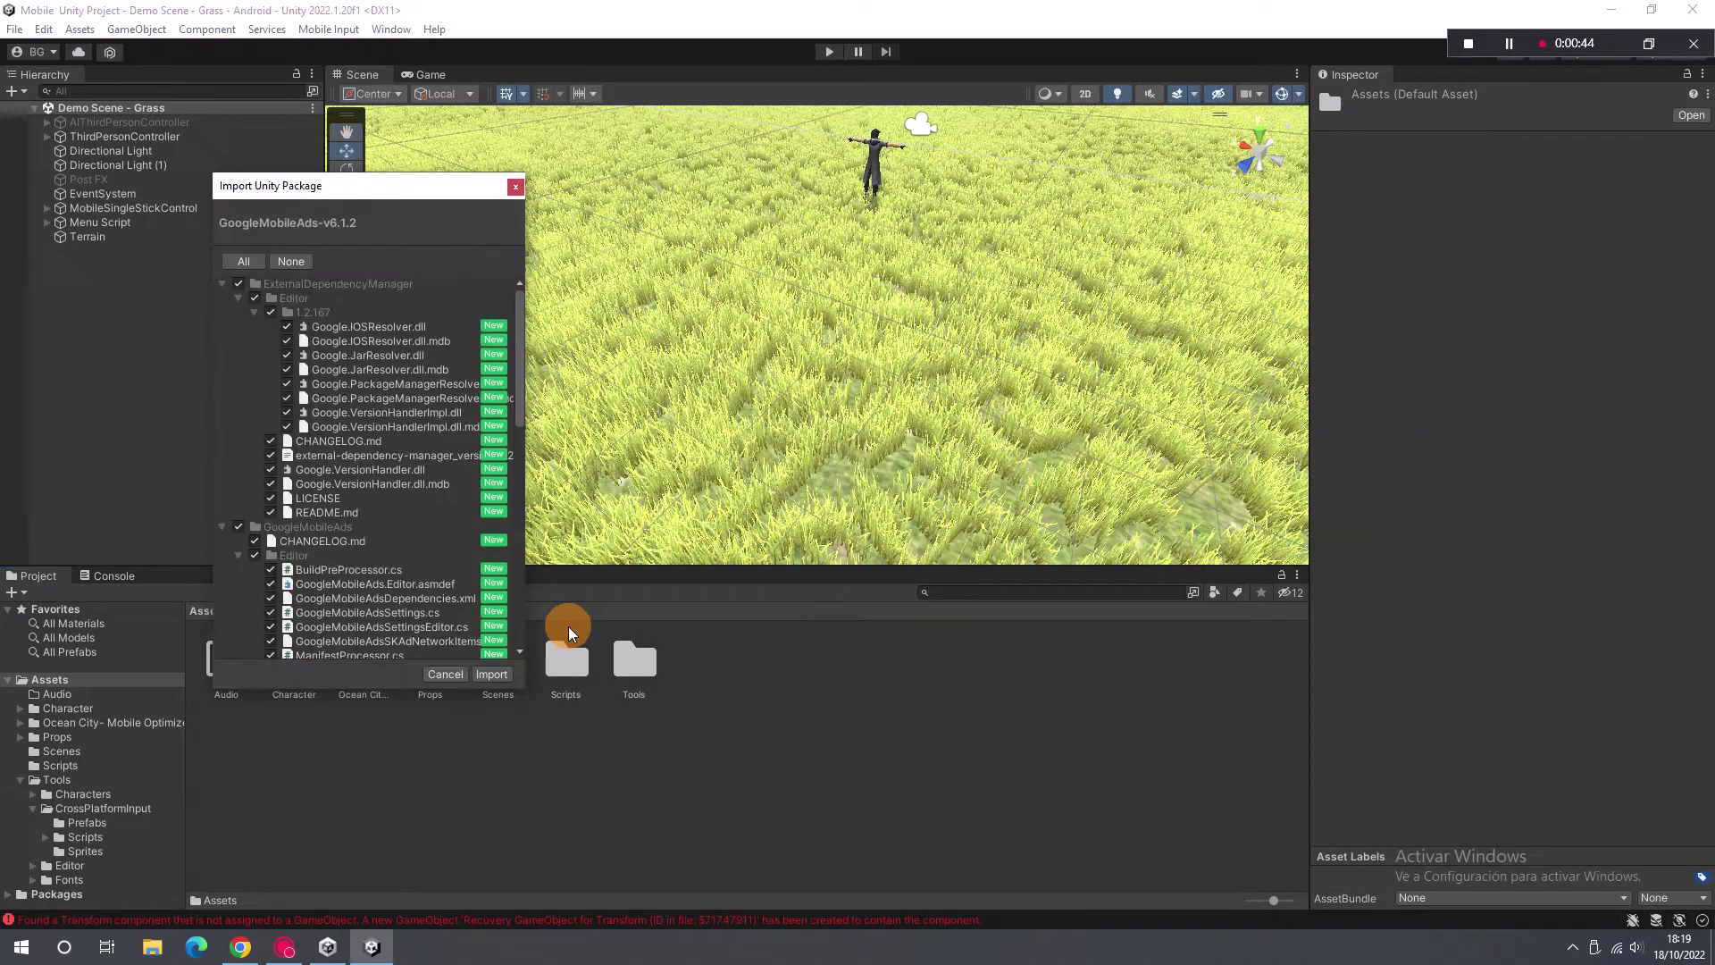
Step: Review the package file list and import all GoogleMobileAds-v6.1.2 files, keeping everything checked
{"action": "scroll", "coordinate": [377, 400], "scroll_direction": "down", "scroll_amount": 2}
{"action": "scroll", "coordinate": [377, 400], "scroll_direction": "down", "scroll_amount": 5}
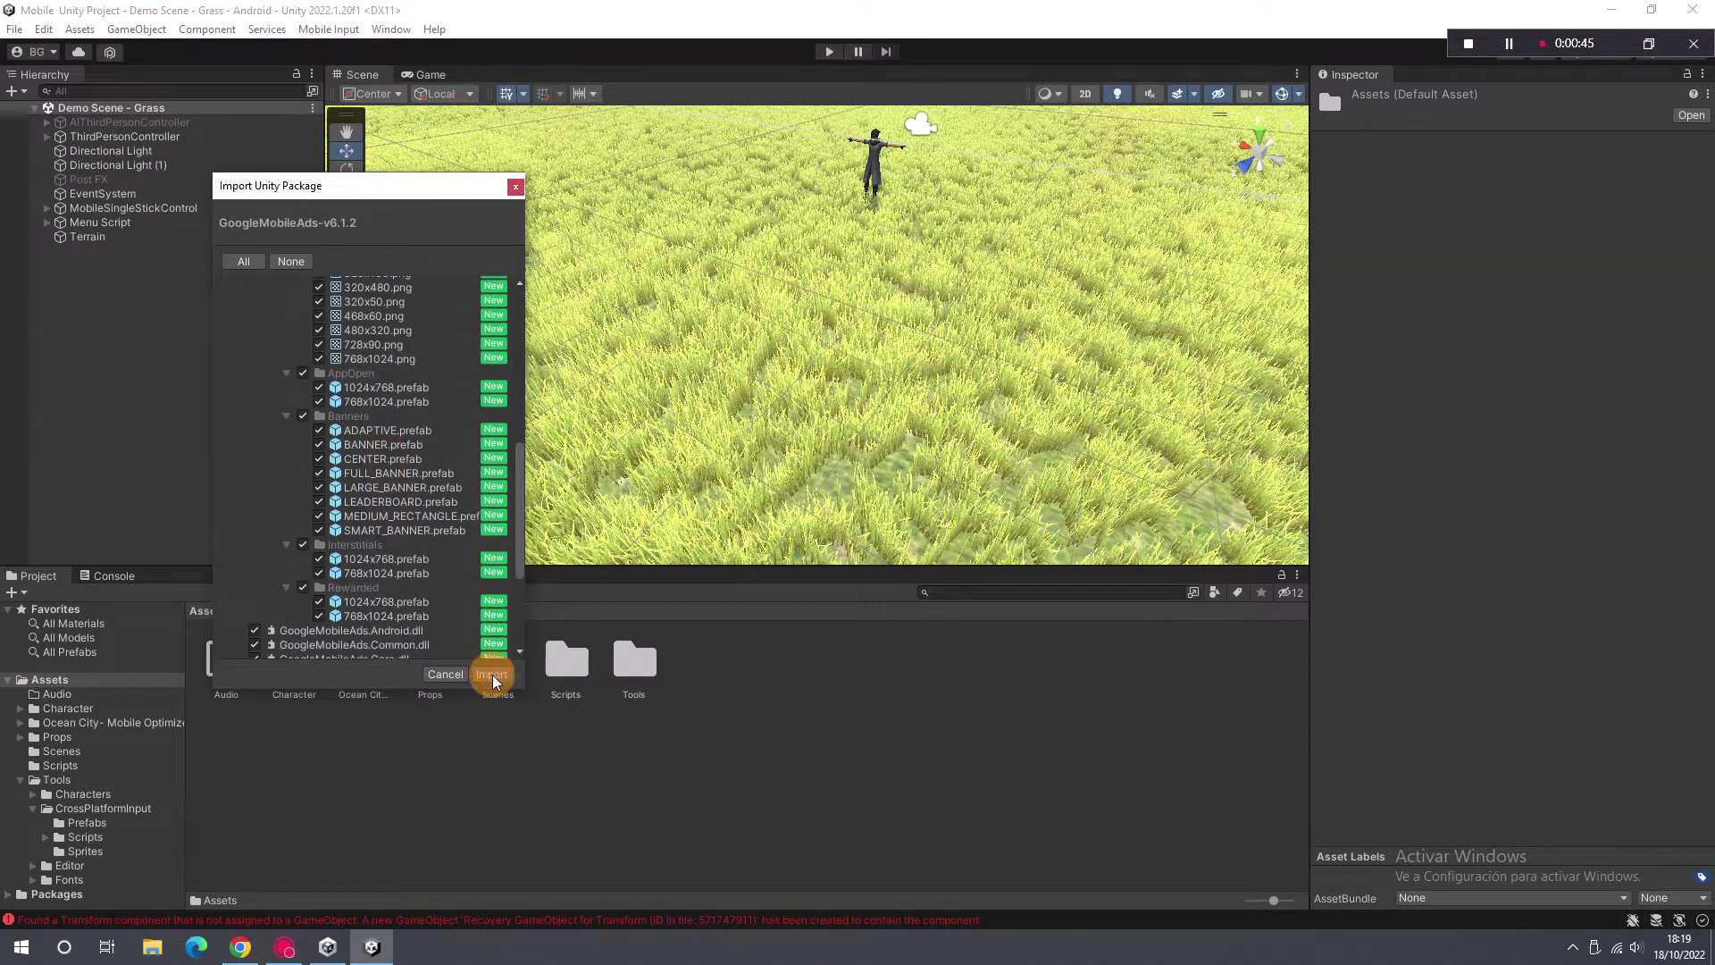
{"action": "left_click", "coordinate": [493, 677]}
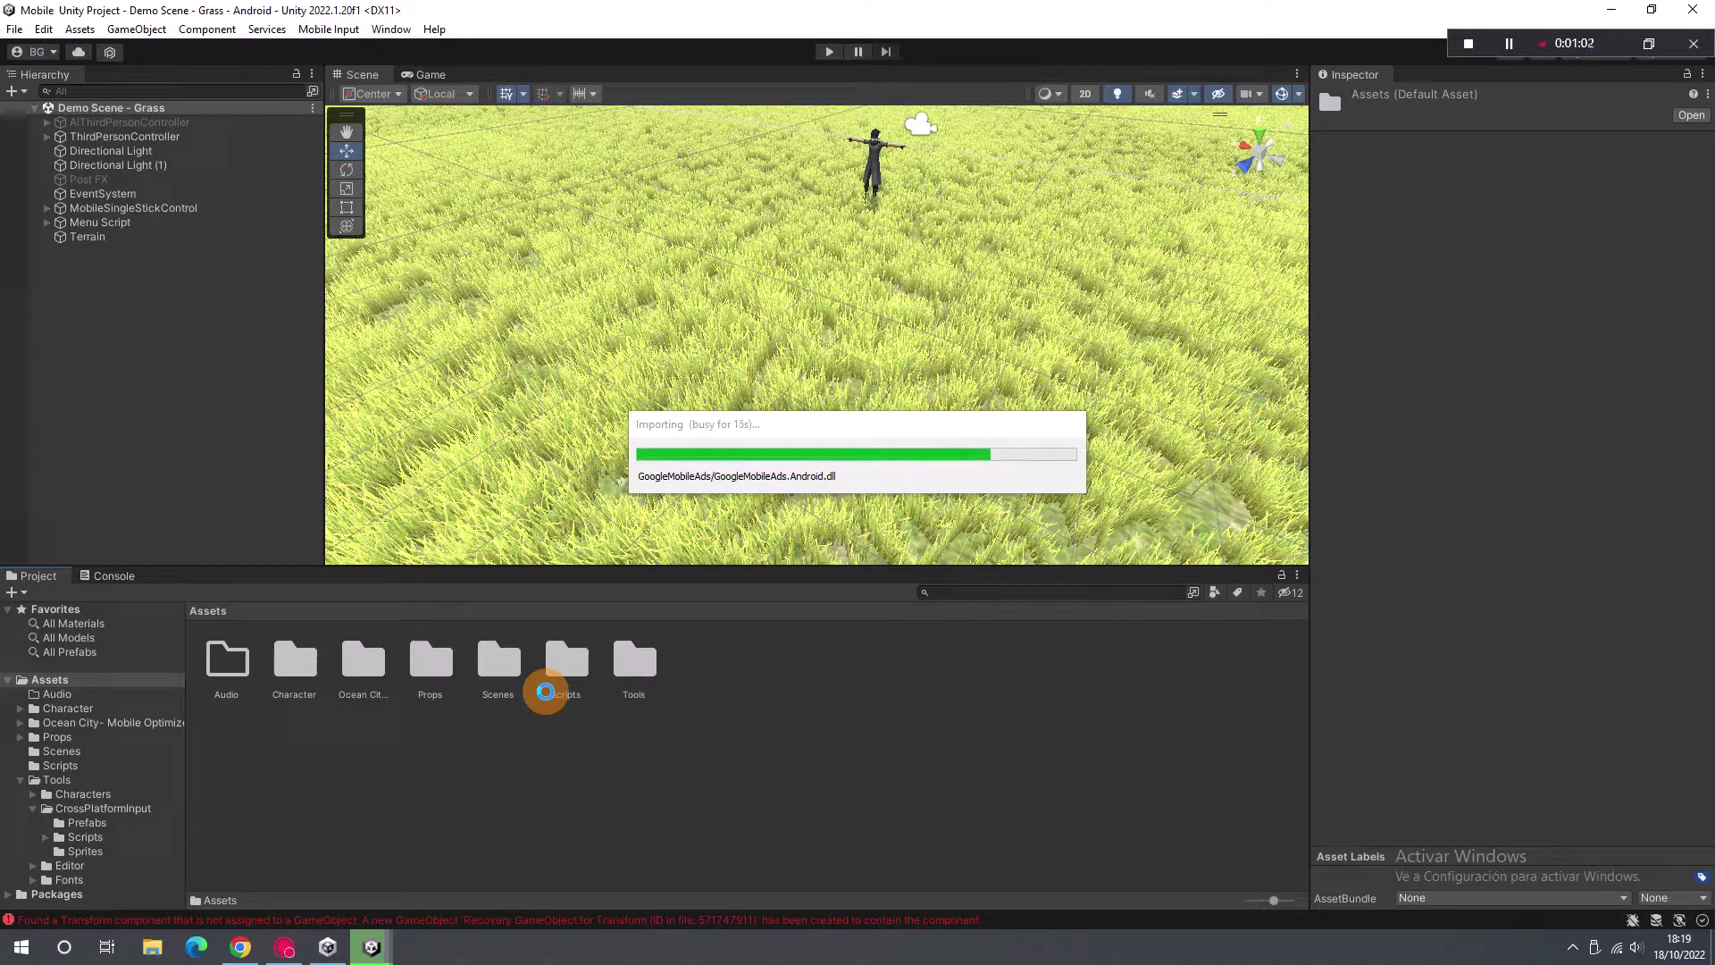
Step: Open admob.google.com in a new Chrome tab and copy the app's ID from its settings
{"action": "left_click", "coordinate": [240, 947]}
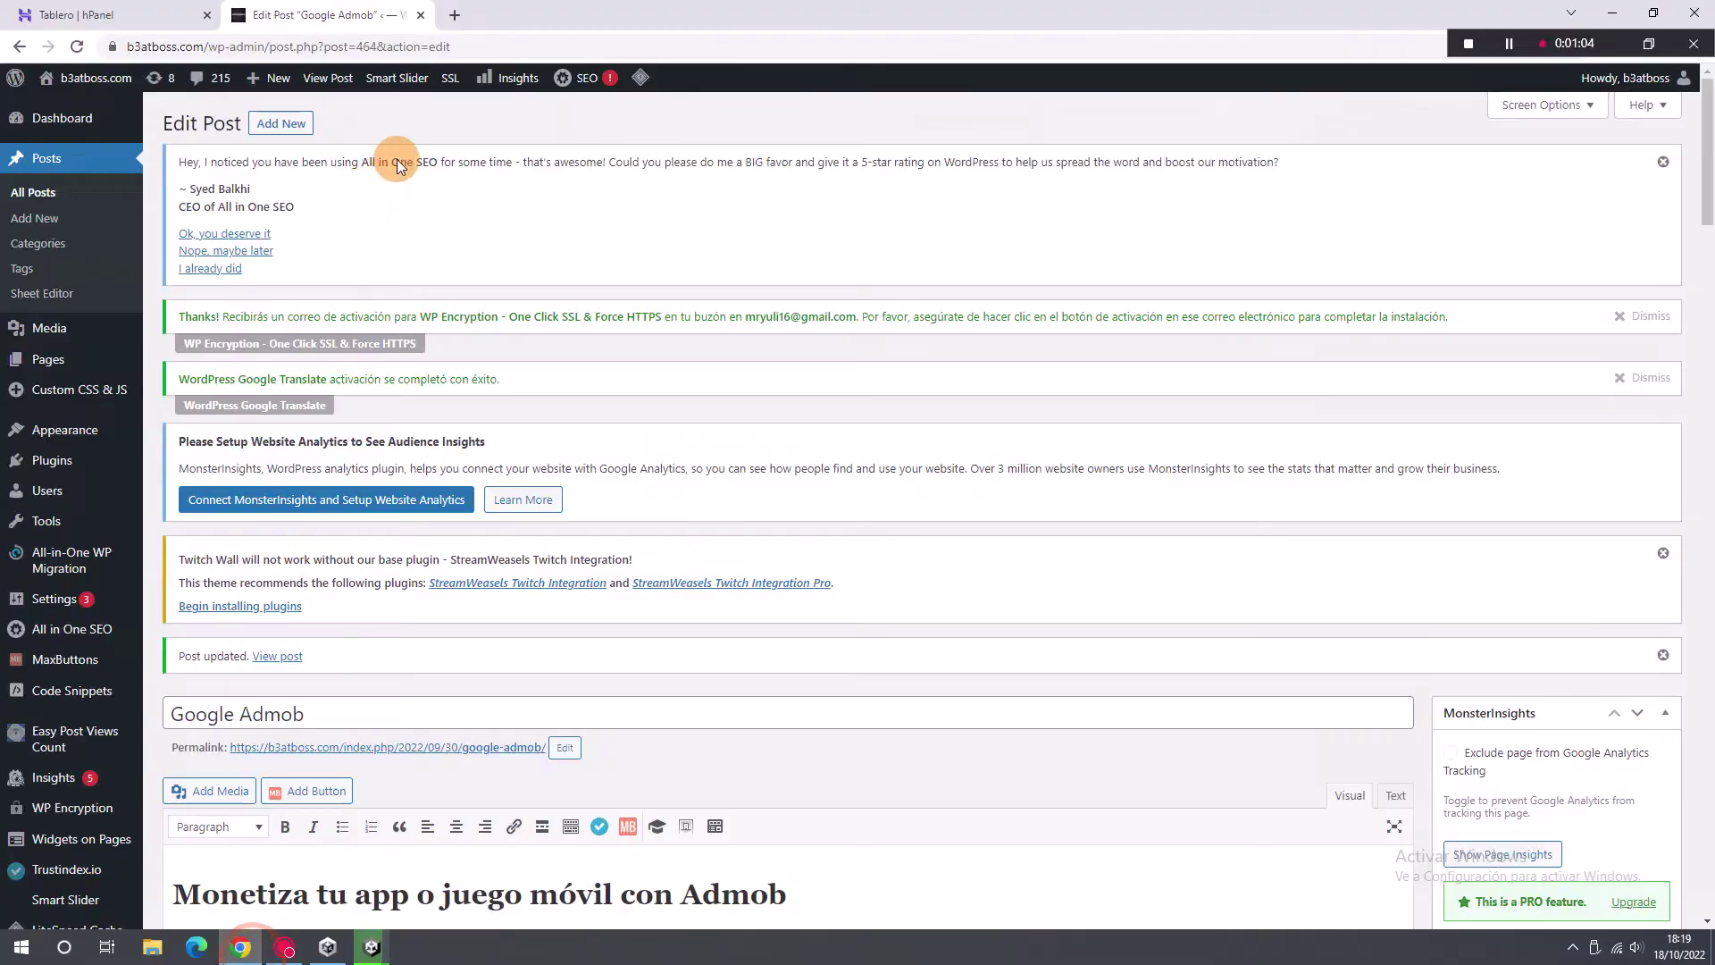
{"action": "left_click", "coordinate": [454, 16]}
{"action": "left_click", "coordinate": [121, 77]}
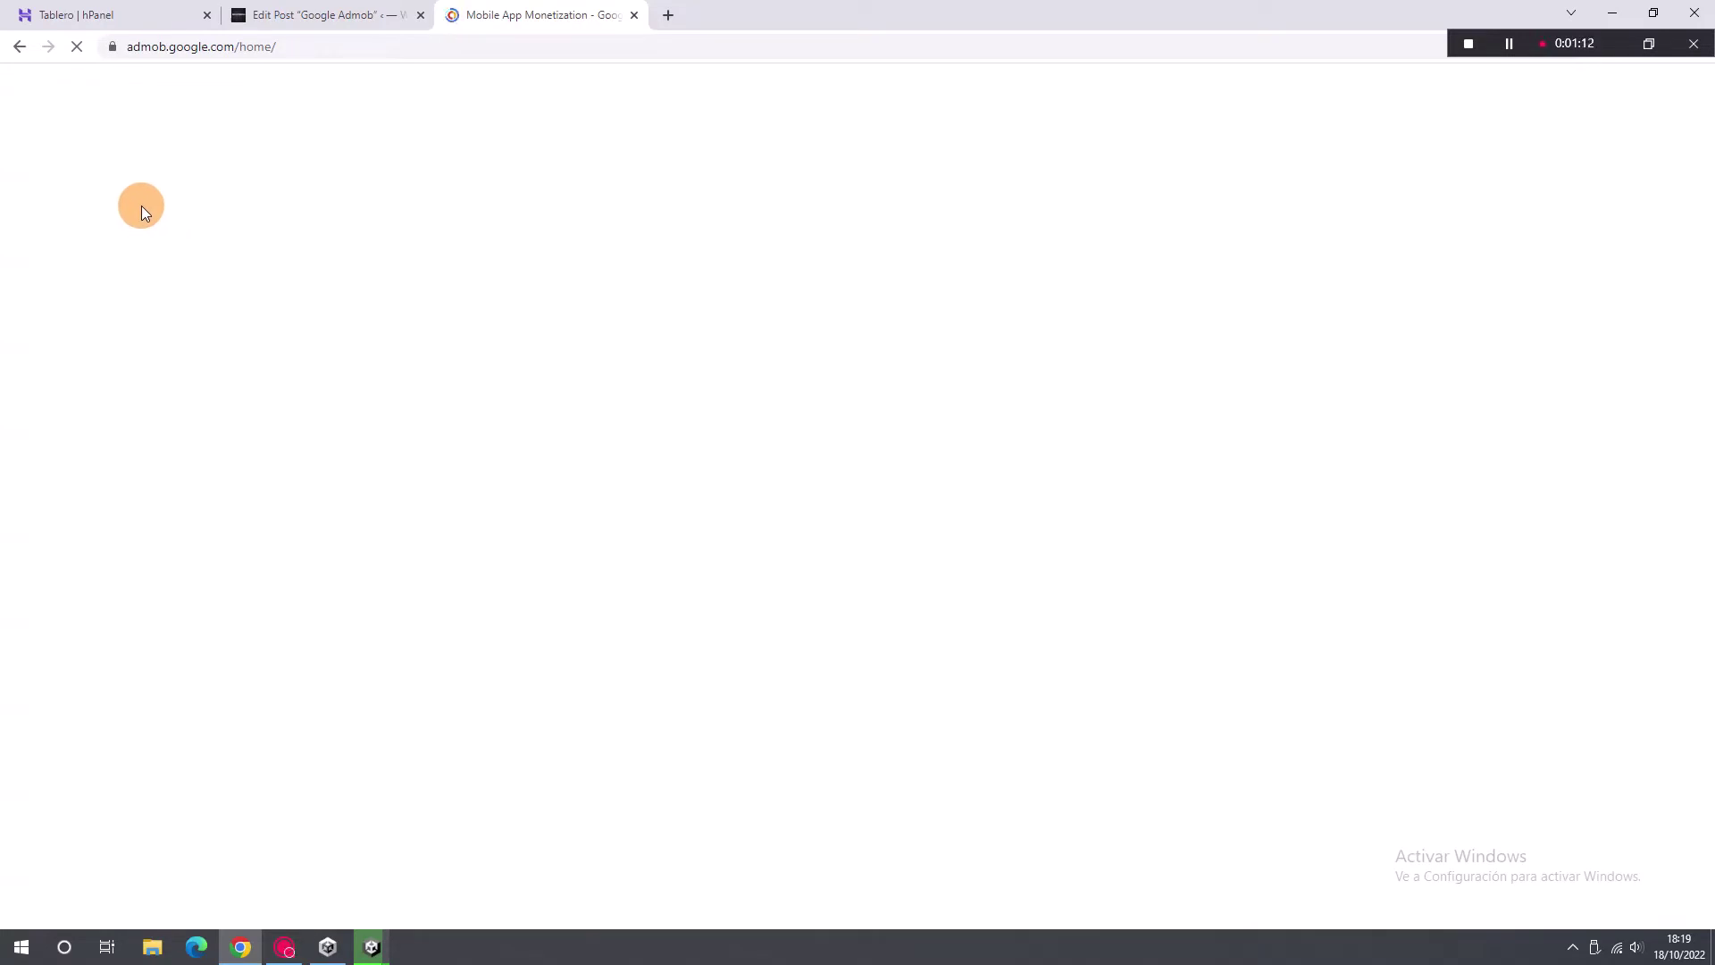
{"action": "left_click", "coordinate": [1510, 44]}
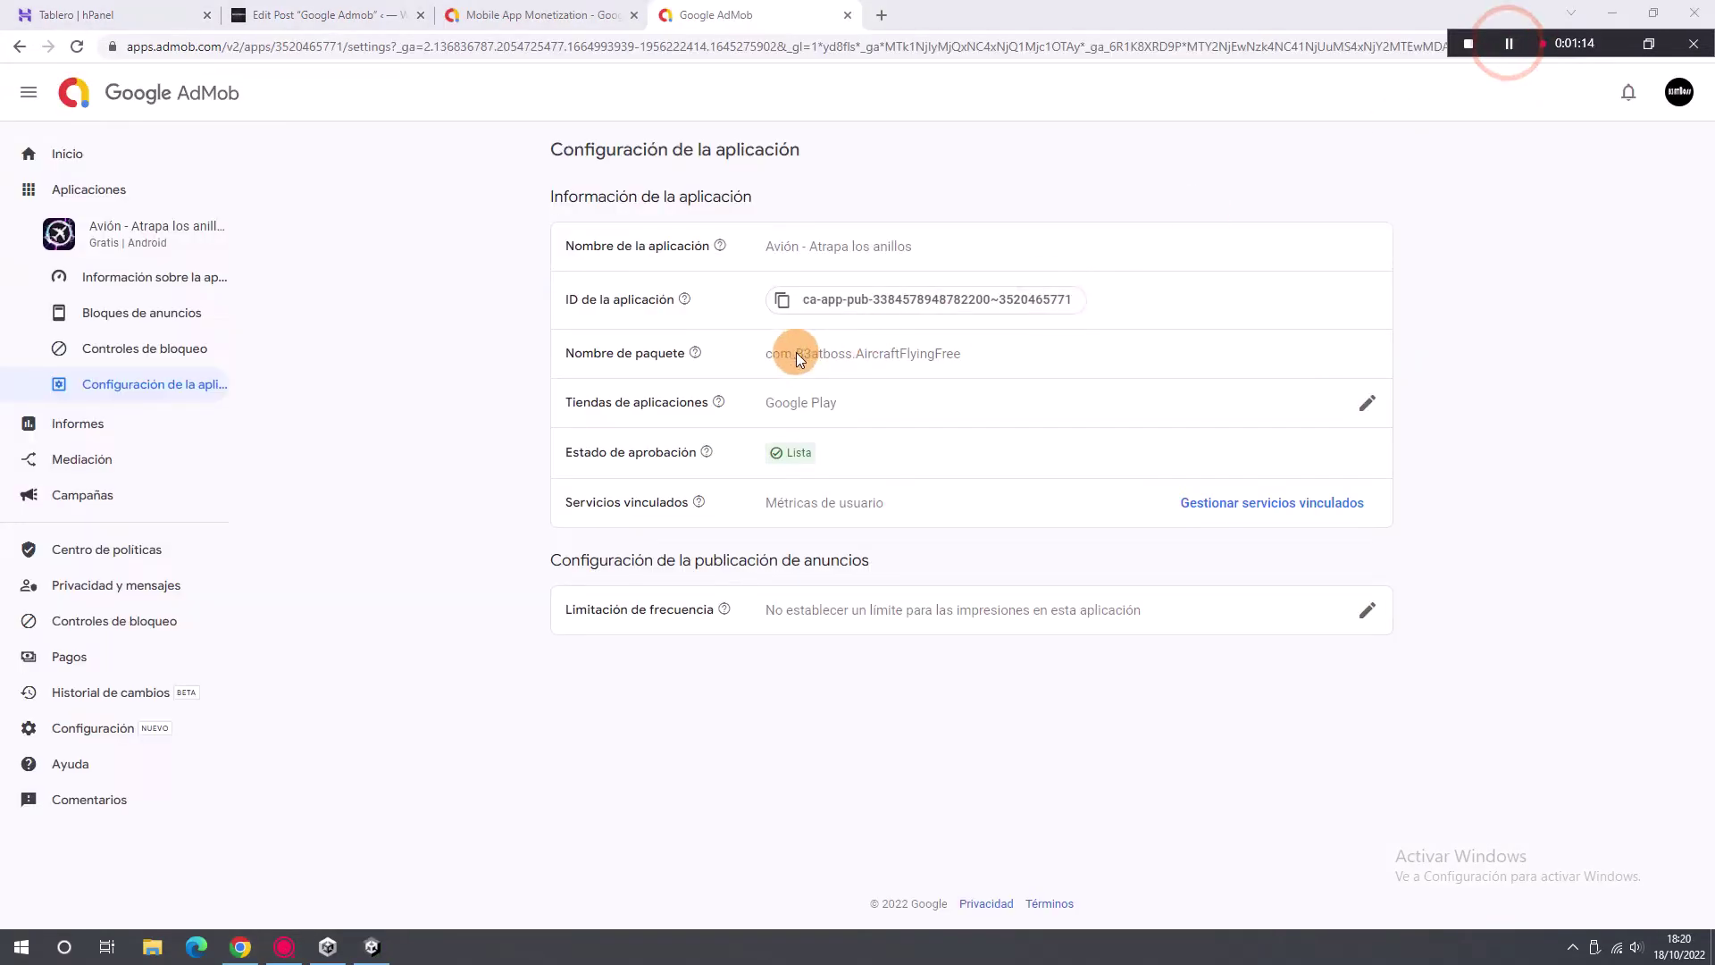
{"action": "left_click_drag", "start_coordinate": [810, 300], "coordinate": [1096, 302]}
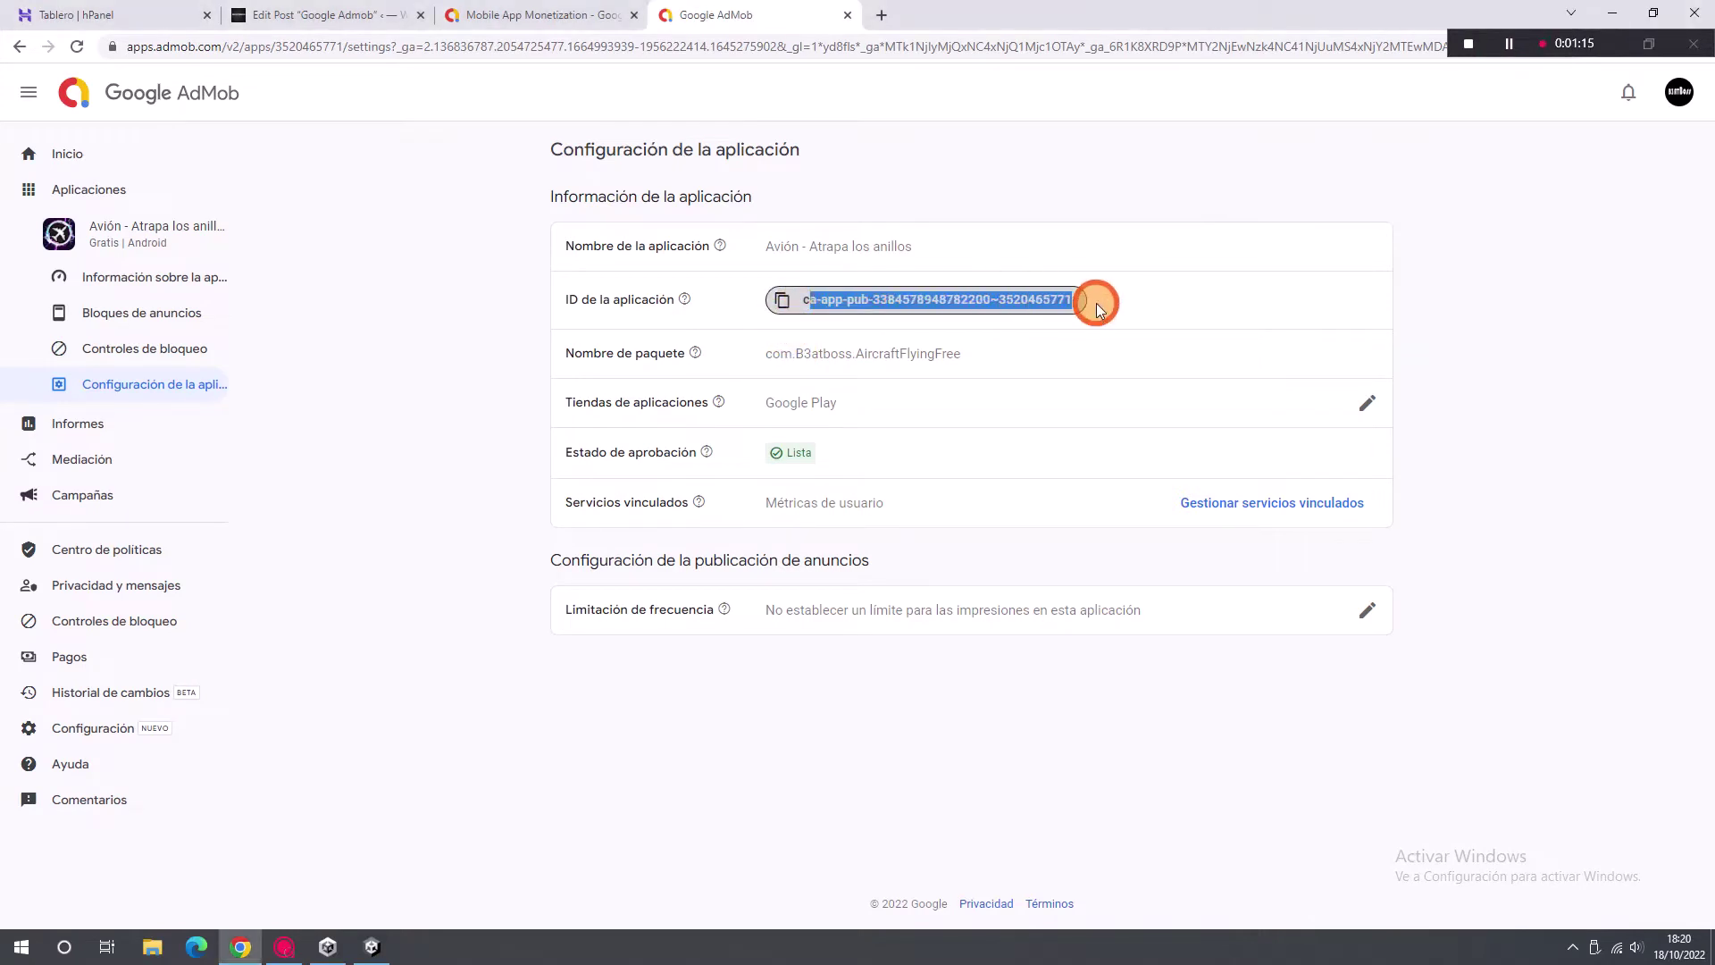
{"action": "left_click", "coordinate": [782, 300]}
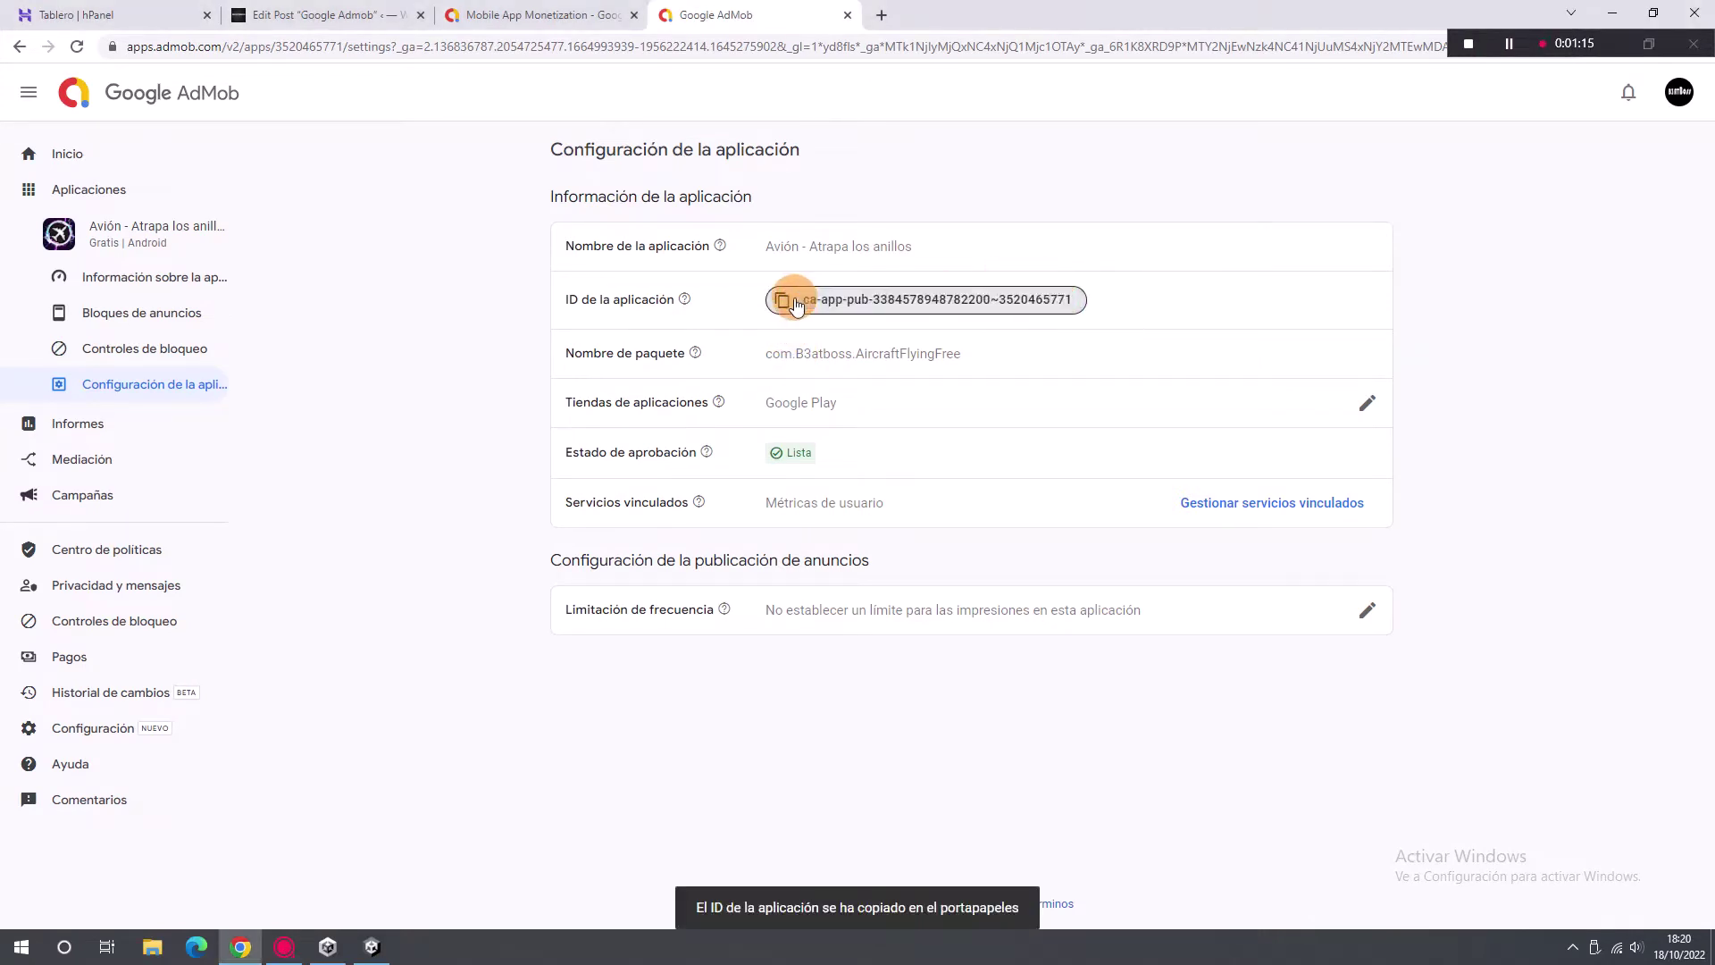
{"action": "left_click", "coordinate": [375, 949]}
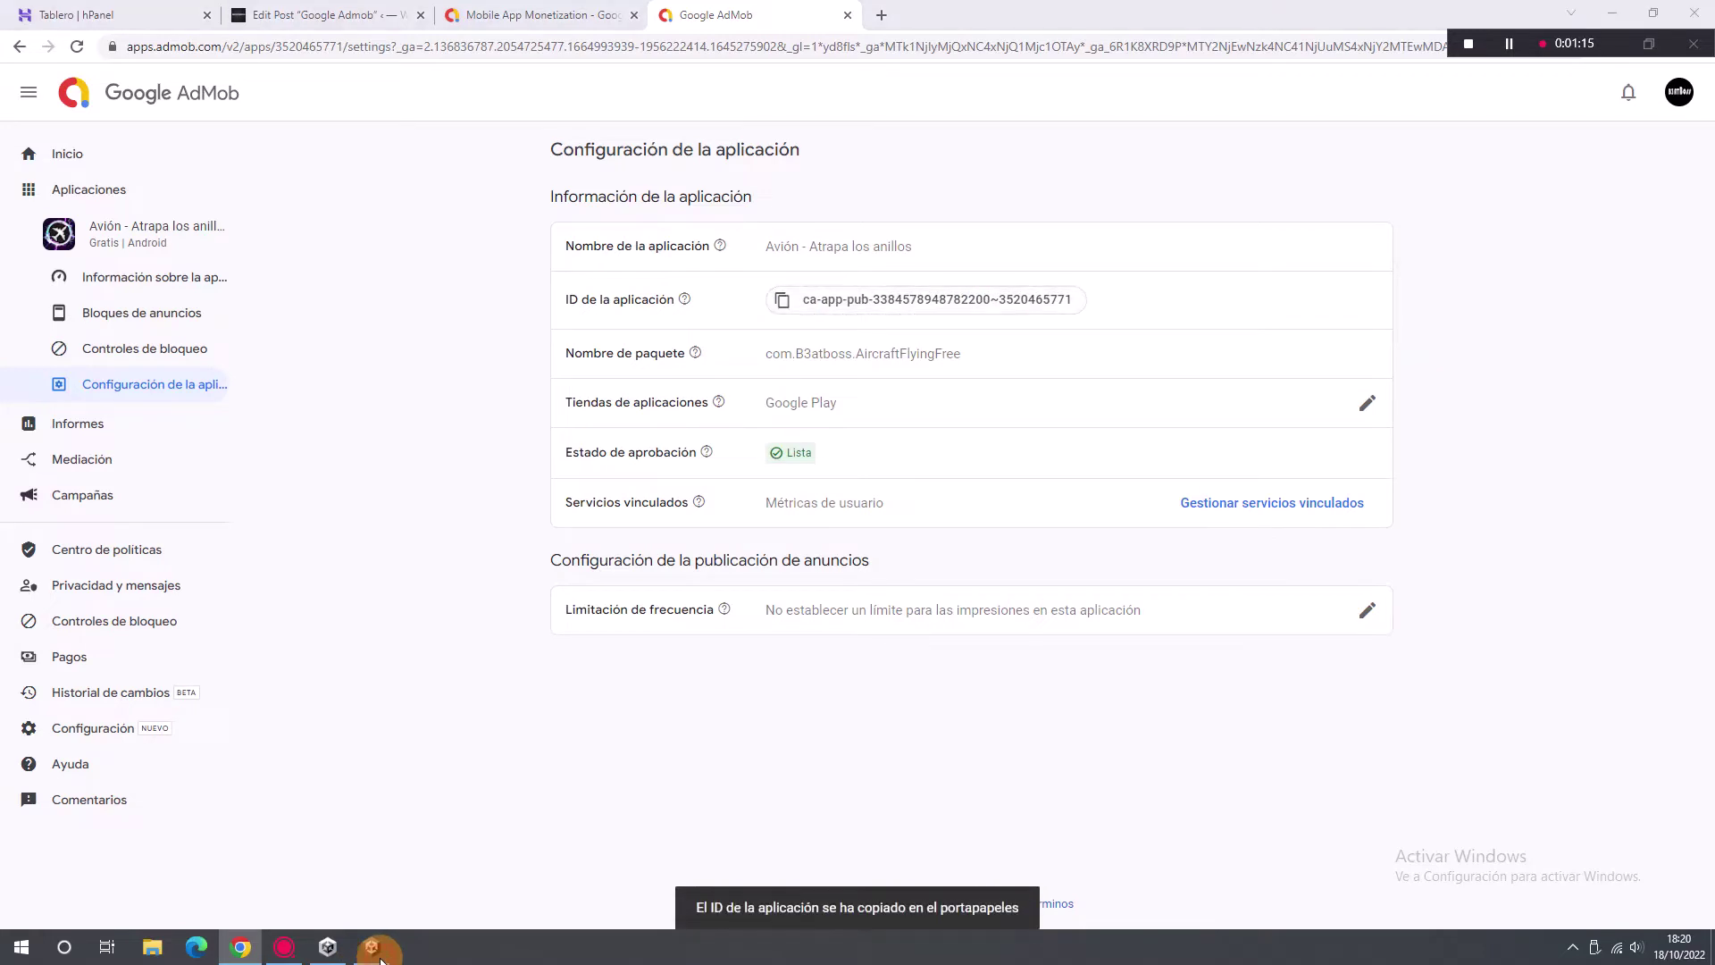
{"action": "left_click", "coordinate": [375, 951]}
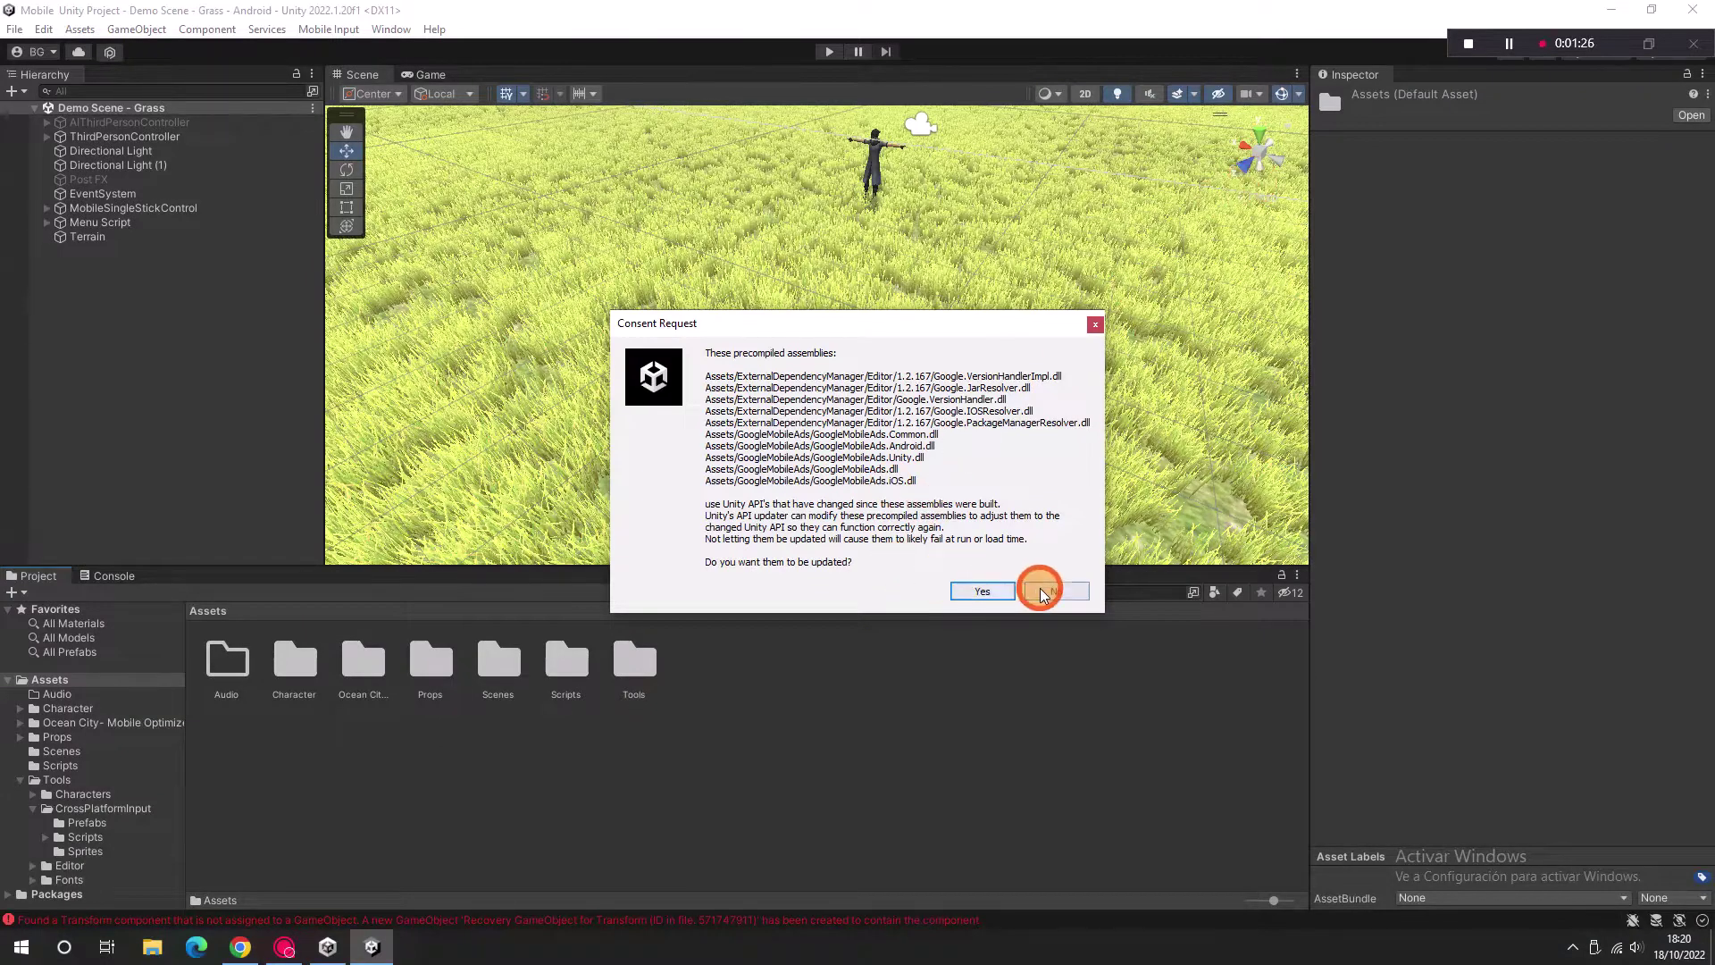
Step: Approve updating the precompiled assemblies and let the GoogleMobileAds import finish
{"action": "left_click", "coordinate": [994, 592]}
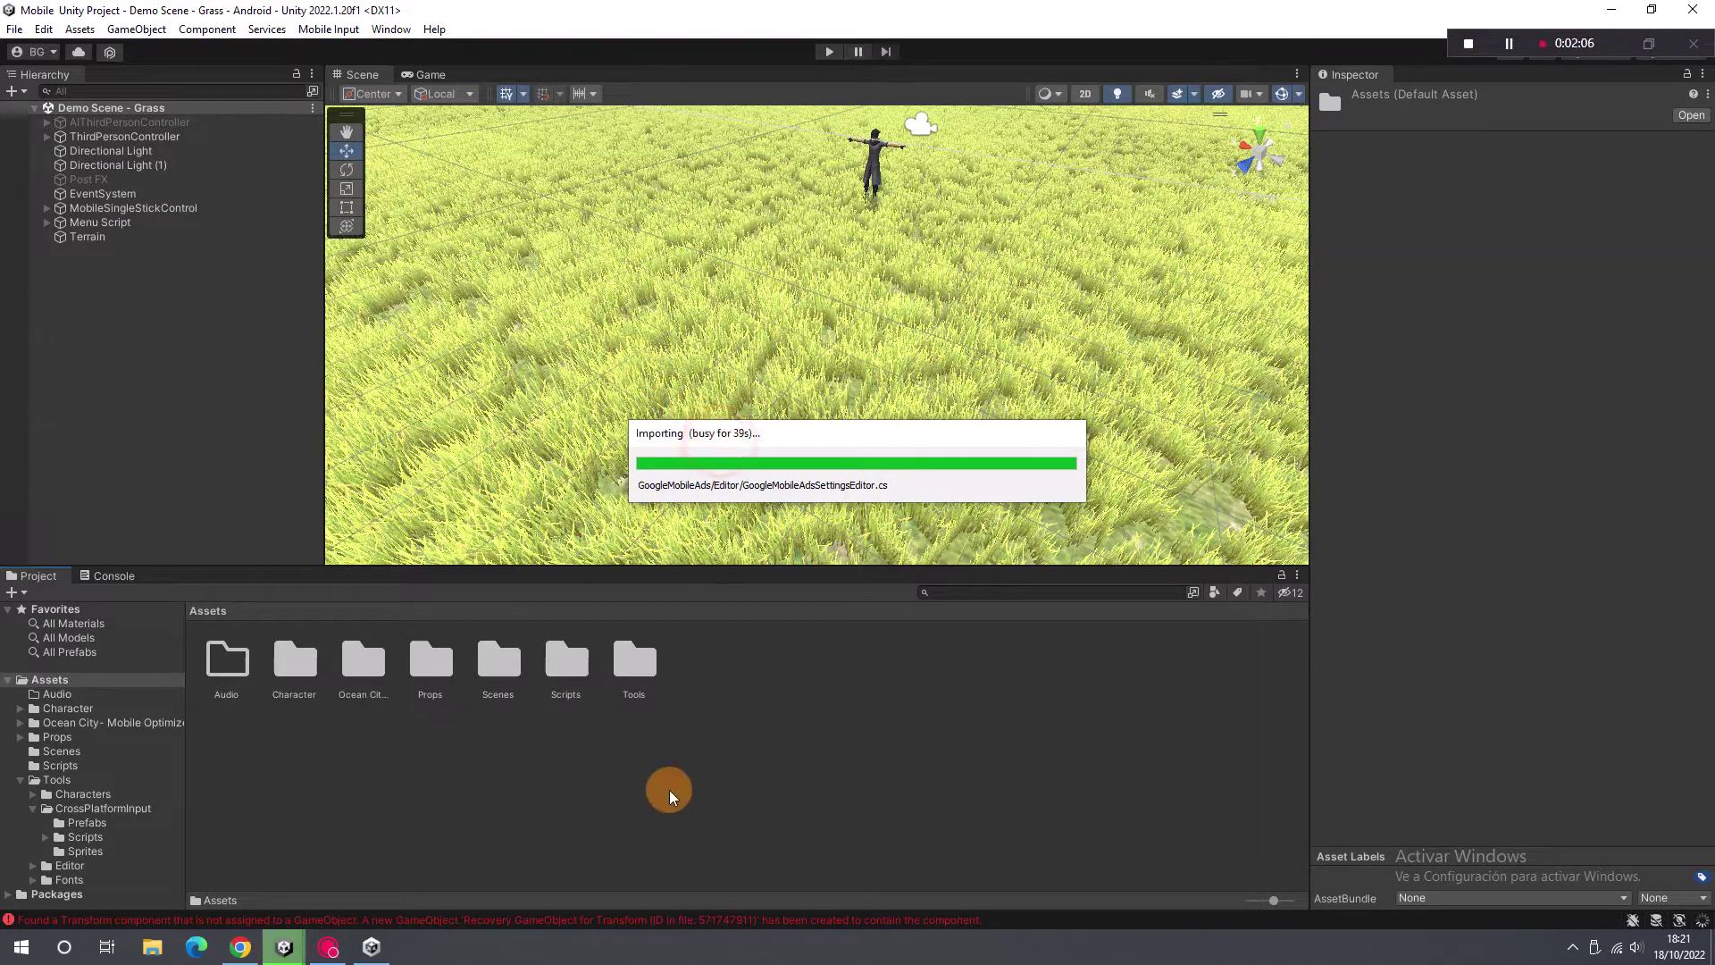
{"action": "left_click", "coordinate": [675, 731]}
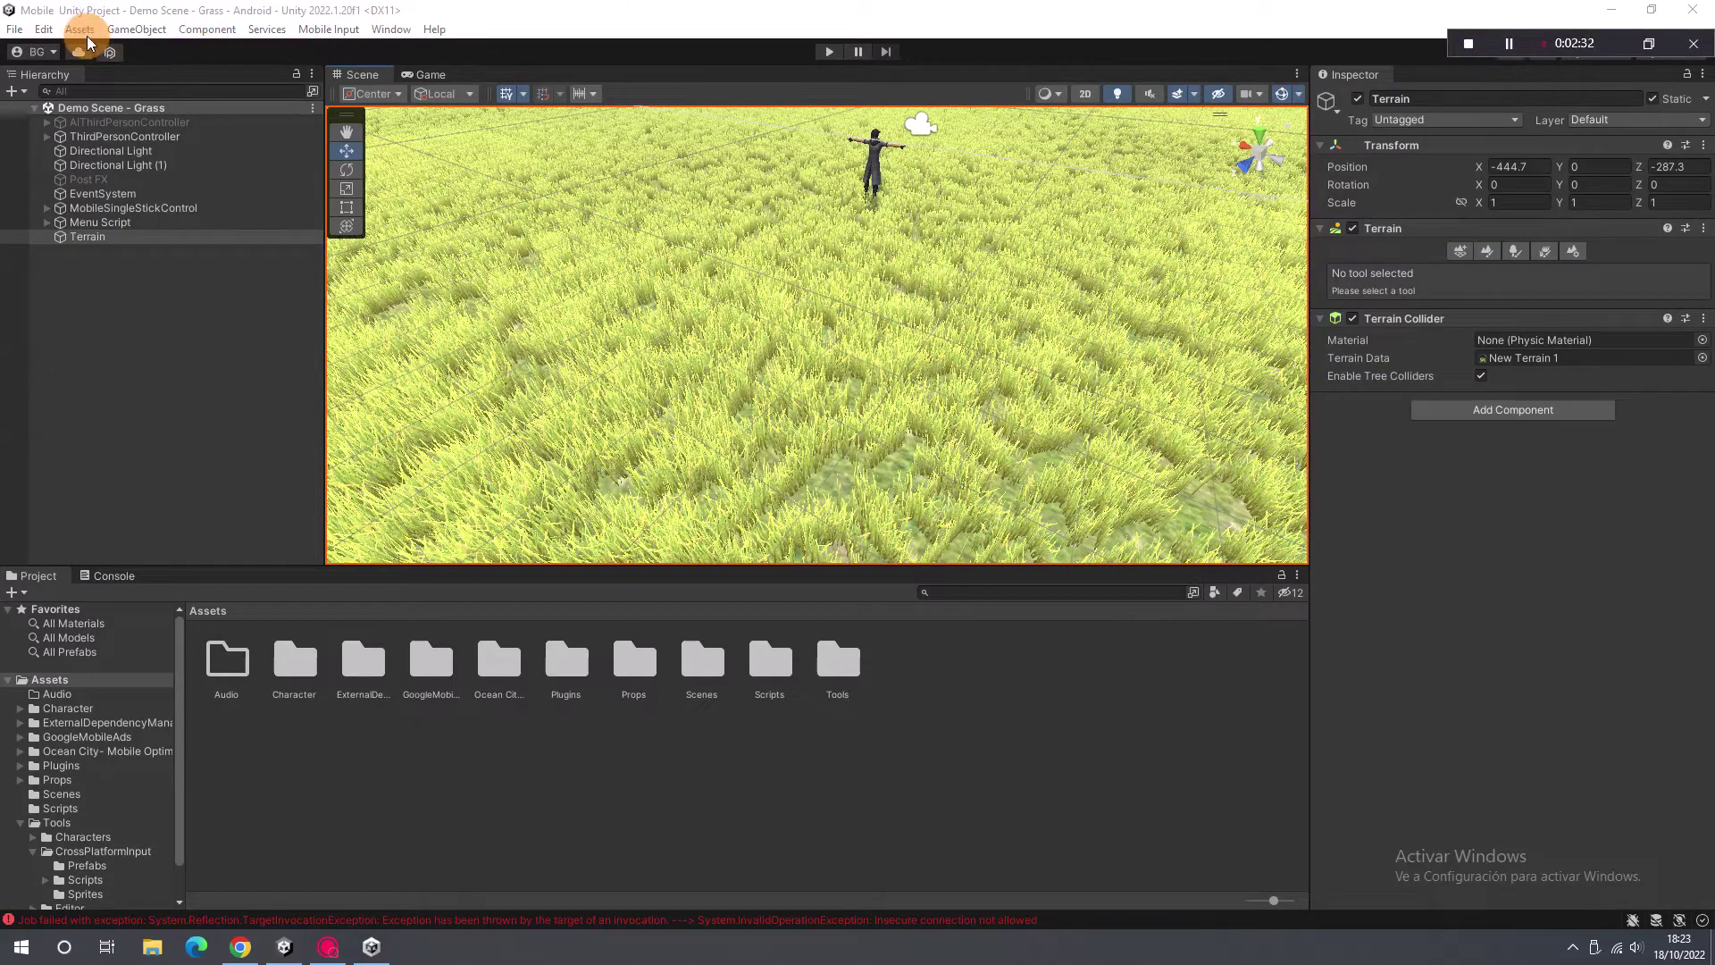
Step: Open Assets > Google Mobile Ads > Settings and paste the AdMob app ID into Android
{"action": "left_click", "coordinate": [85, 32]}
{"action": "left_click", "coordinate": [170, 453]}
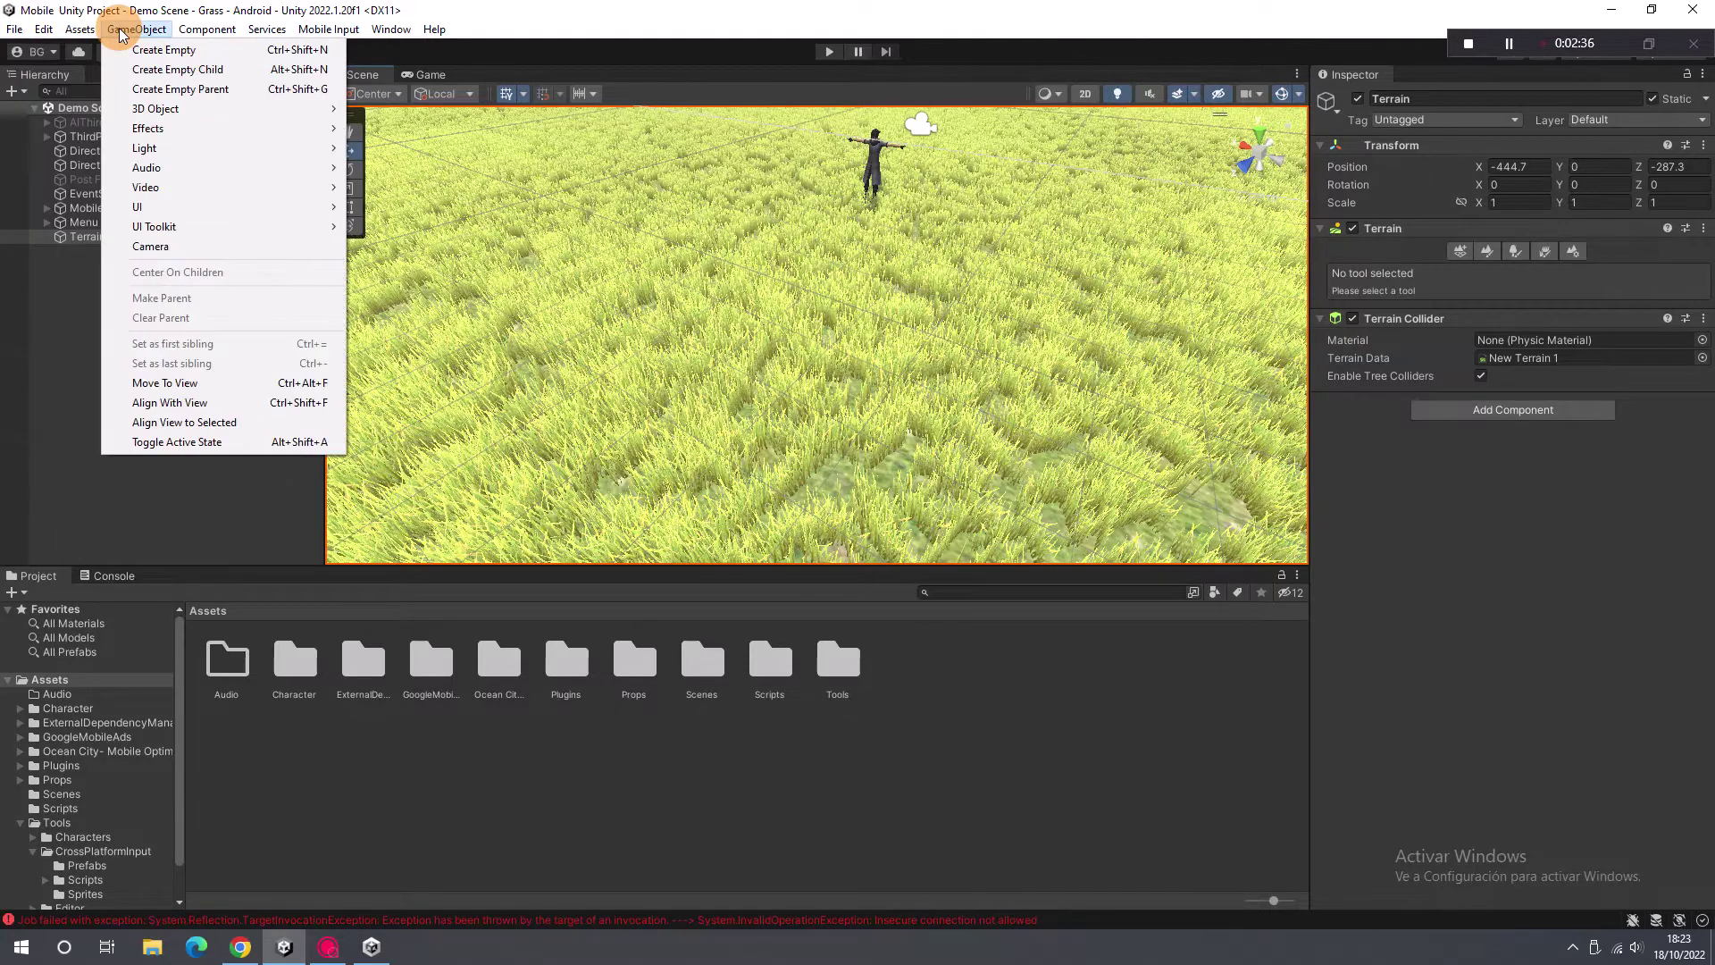
{"action": "mouse_move", "coordinate": [286, 453]}
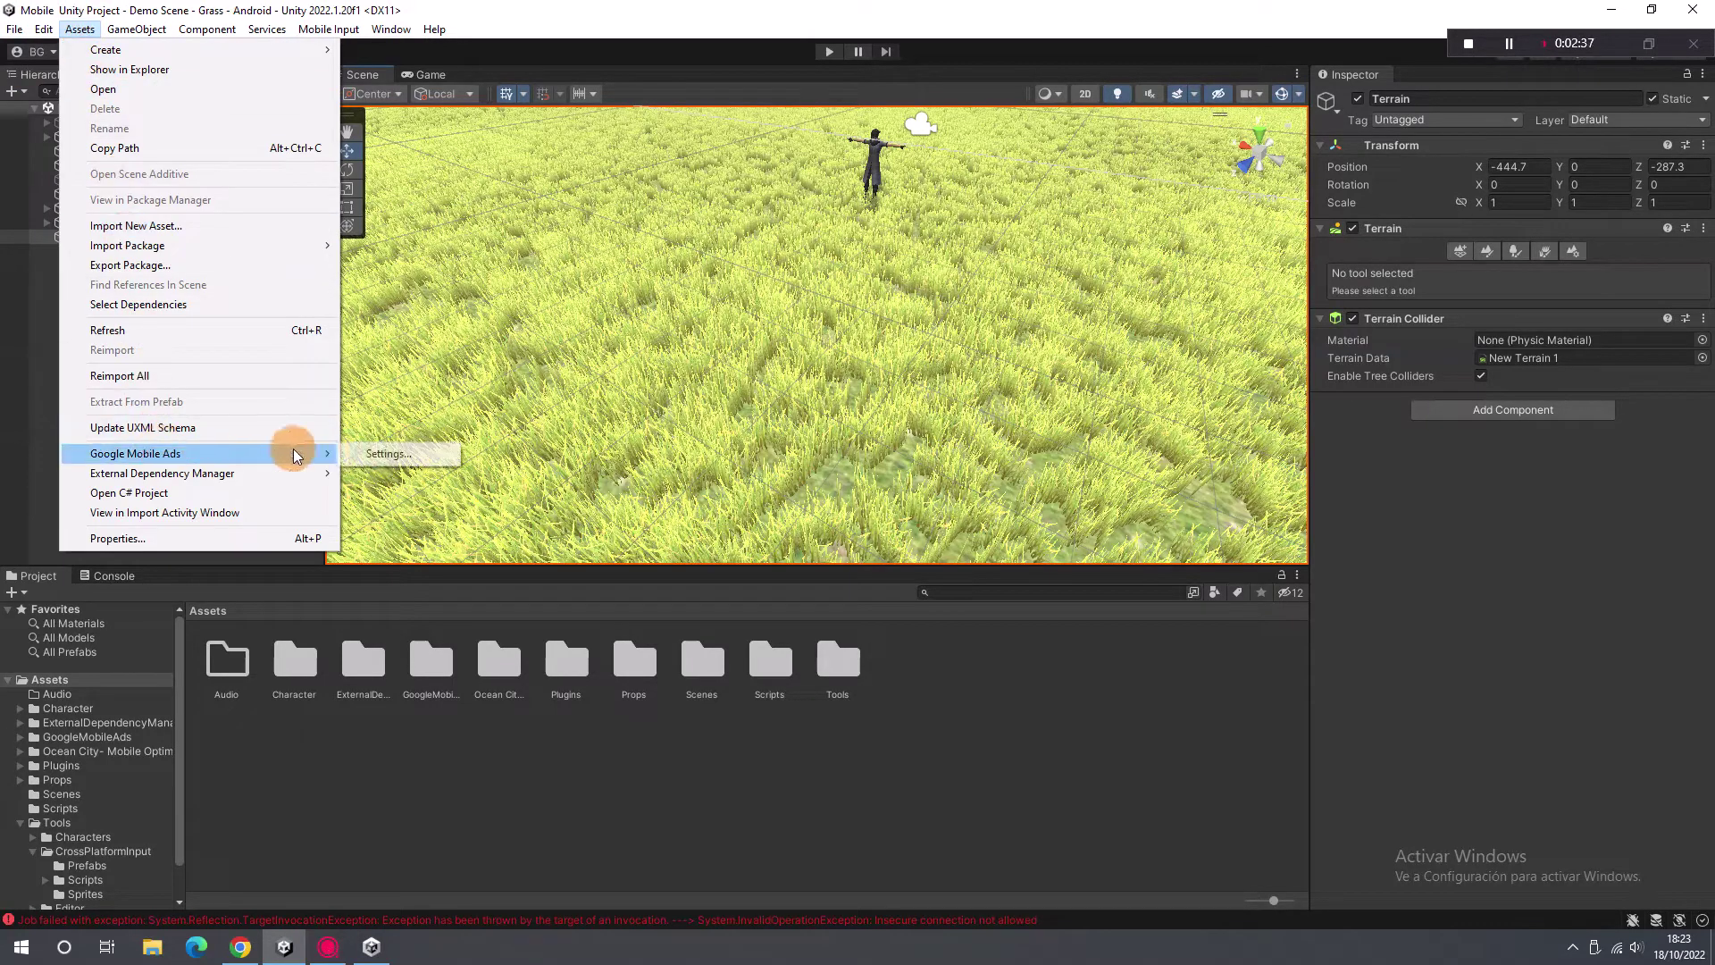
{"action": "left_click", "coordinate": [384, 455]}
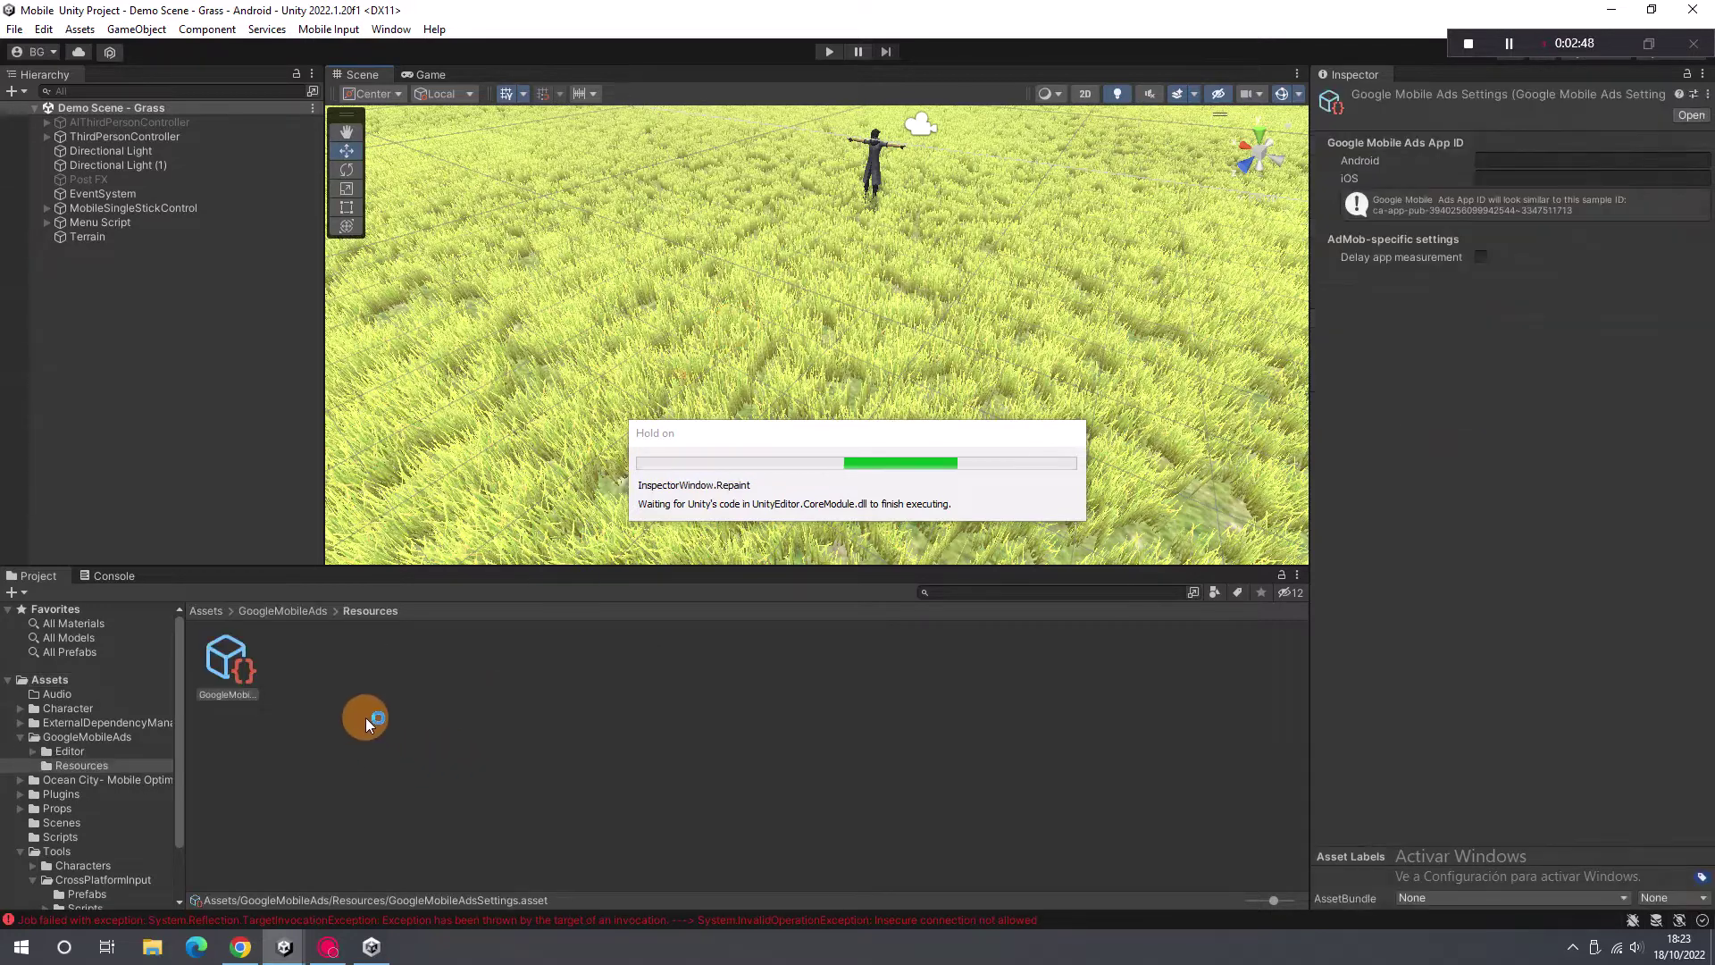
{"action": "left_click", "coordinate": [1484, 160]}
{"action": "key", "text": "ctrl+v"}
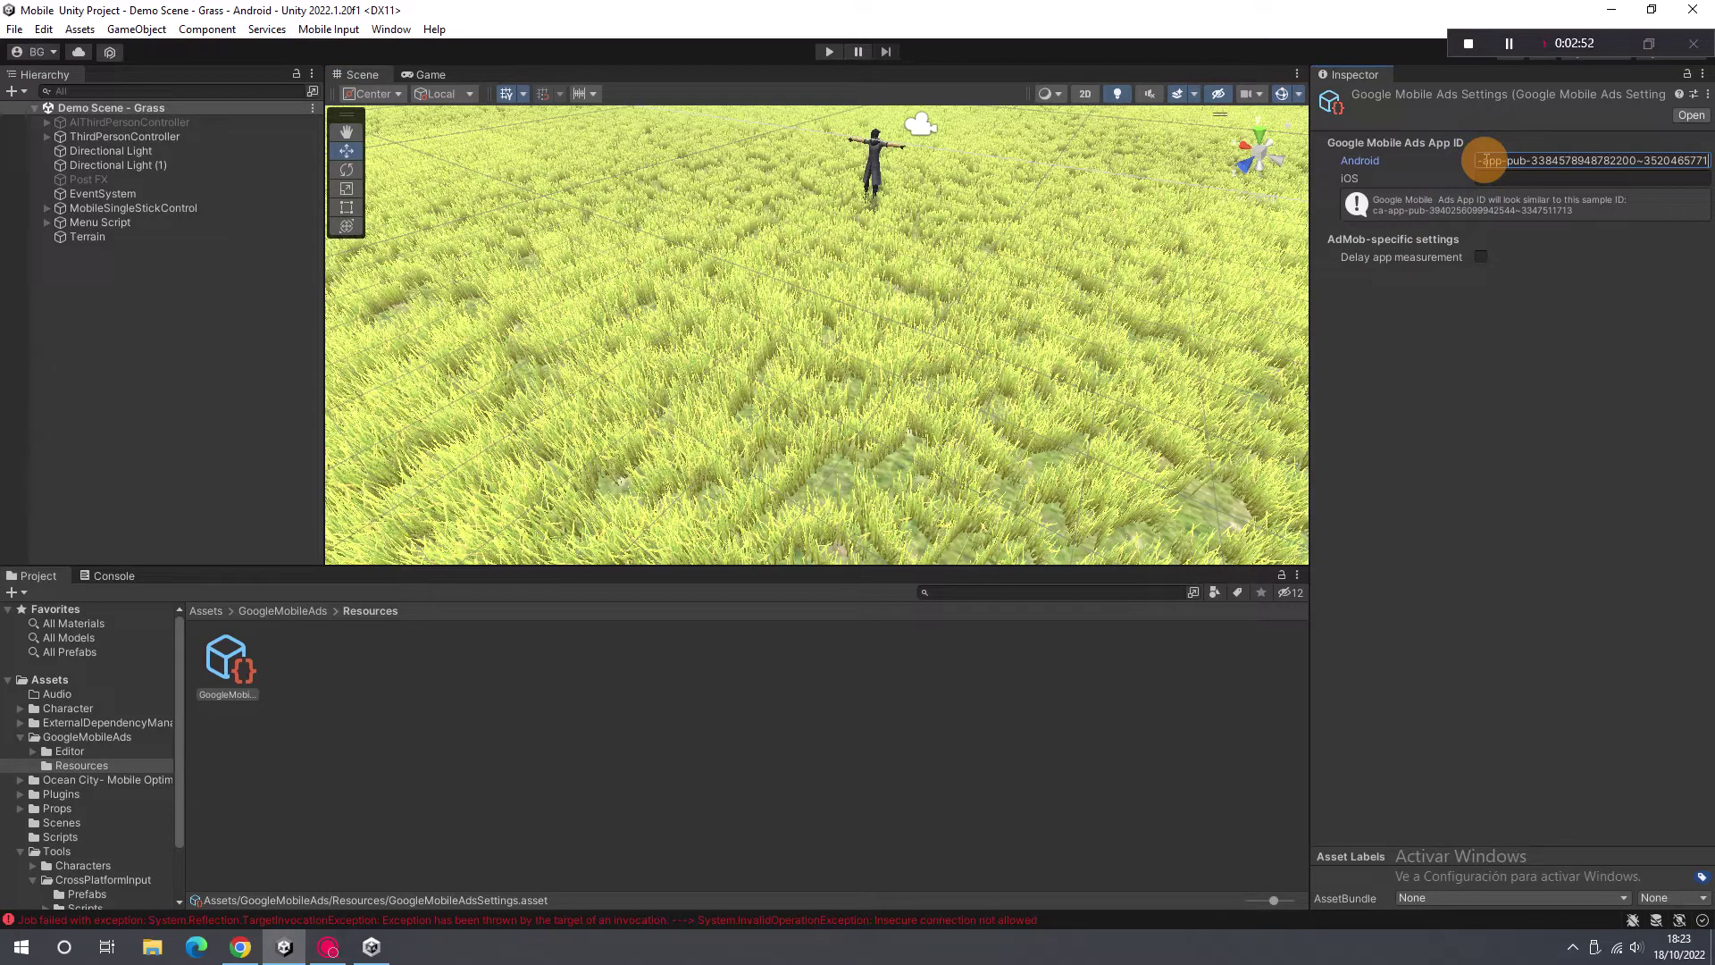
Step: Recopy the app ID from AdMob, put it in the Android field, and recheck the settings
{"action": "left_click", "coordinate": [240, 946]}
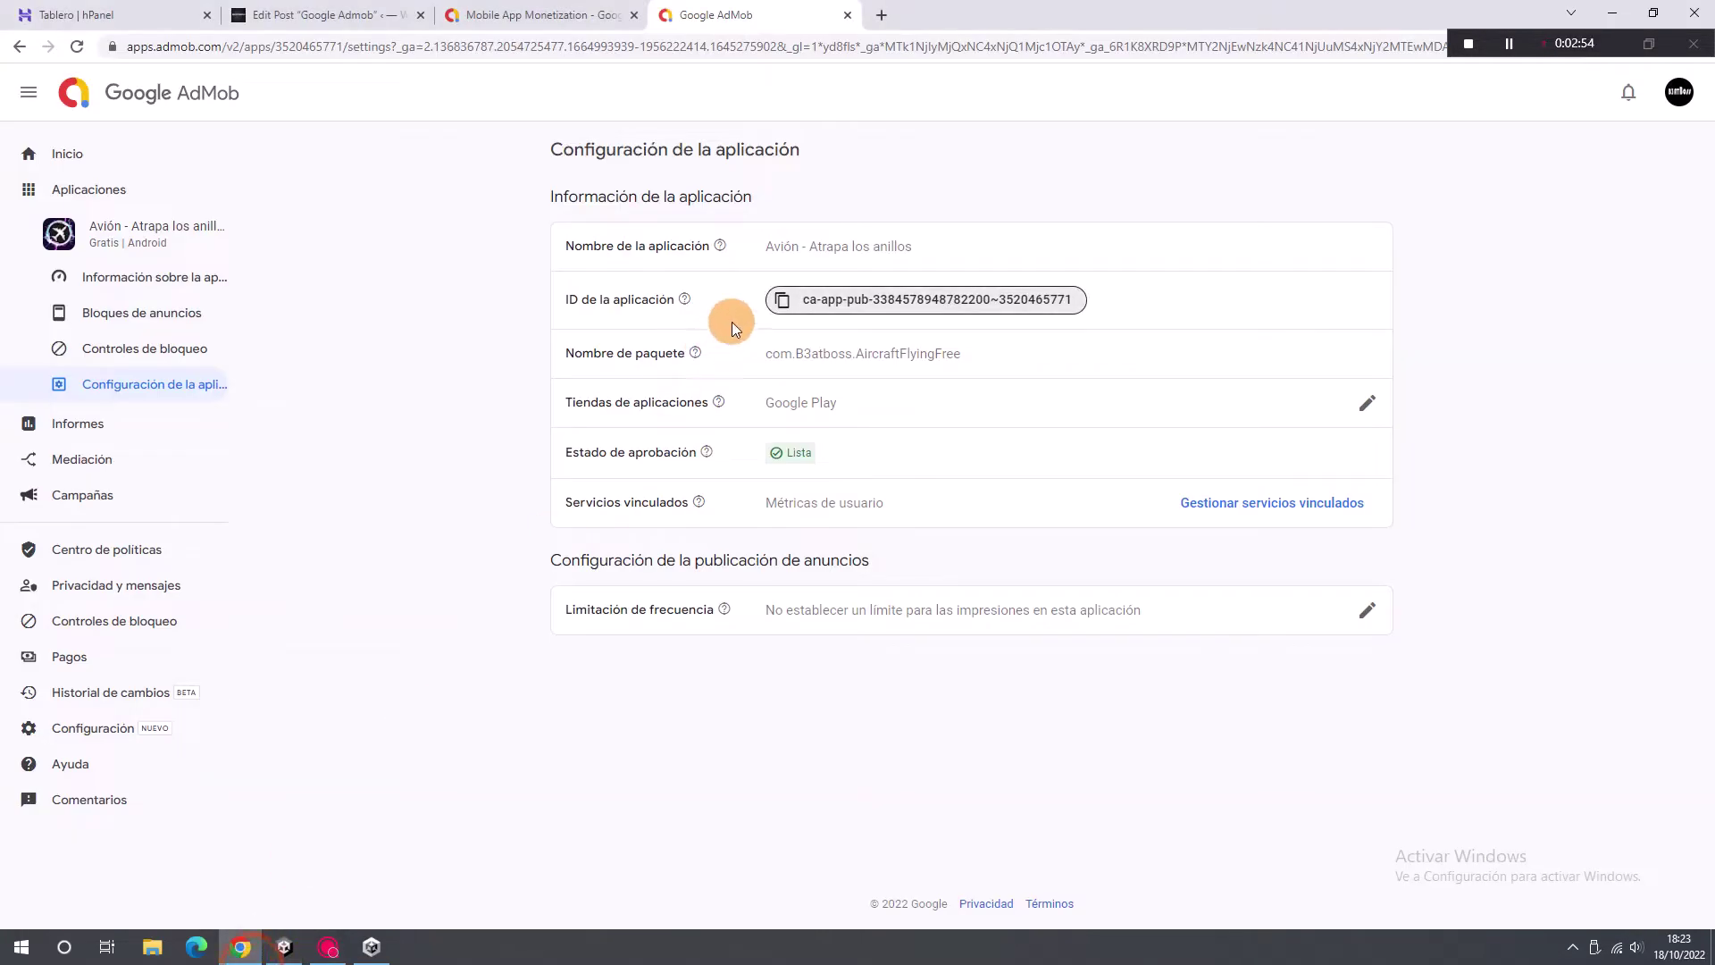
{"action": "left_click", "coordinate": [777, 303]}
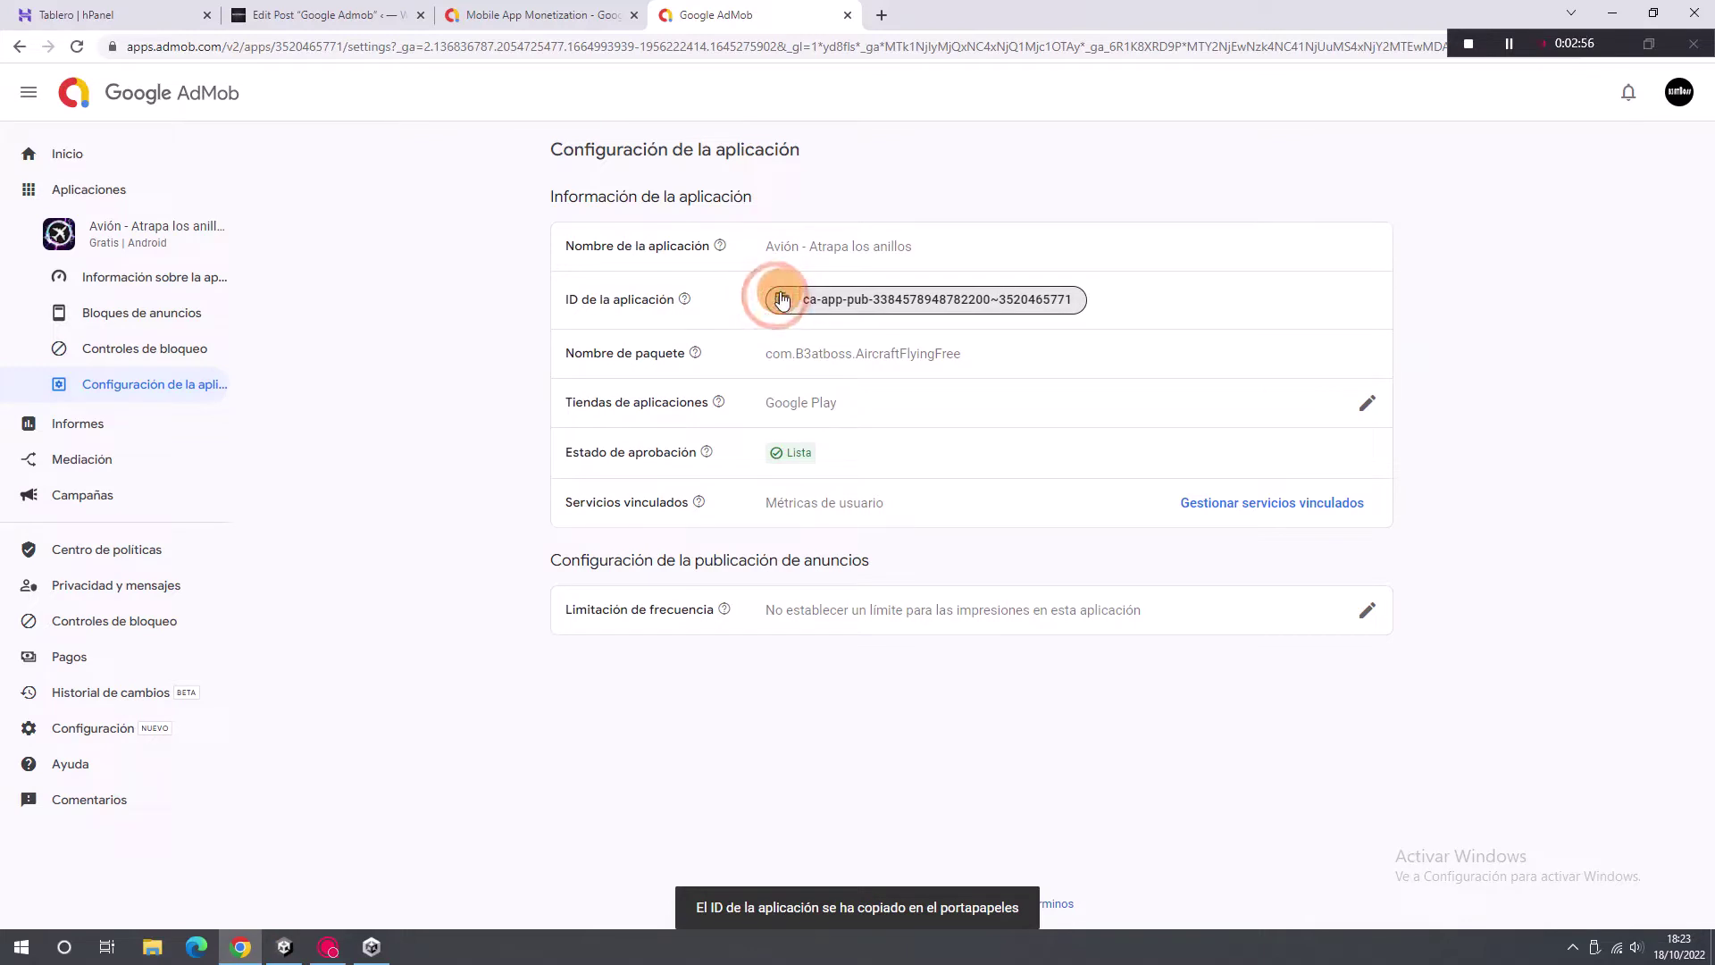
{"action": "triple_click", "coordinate": [822, 300]}
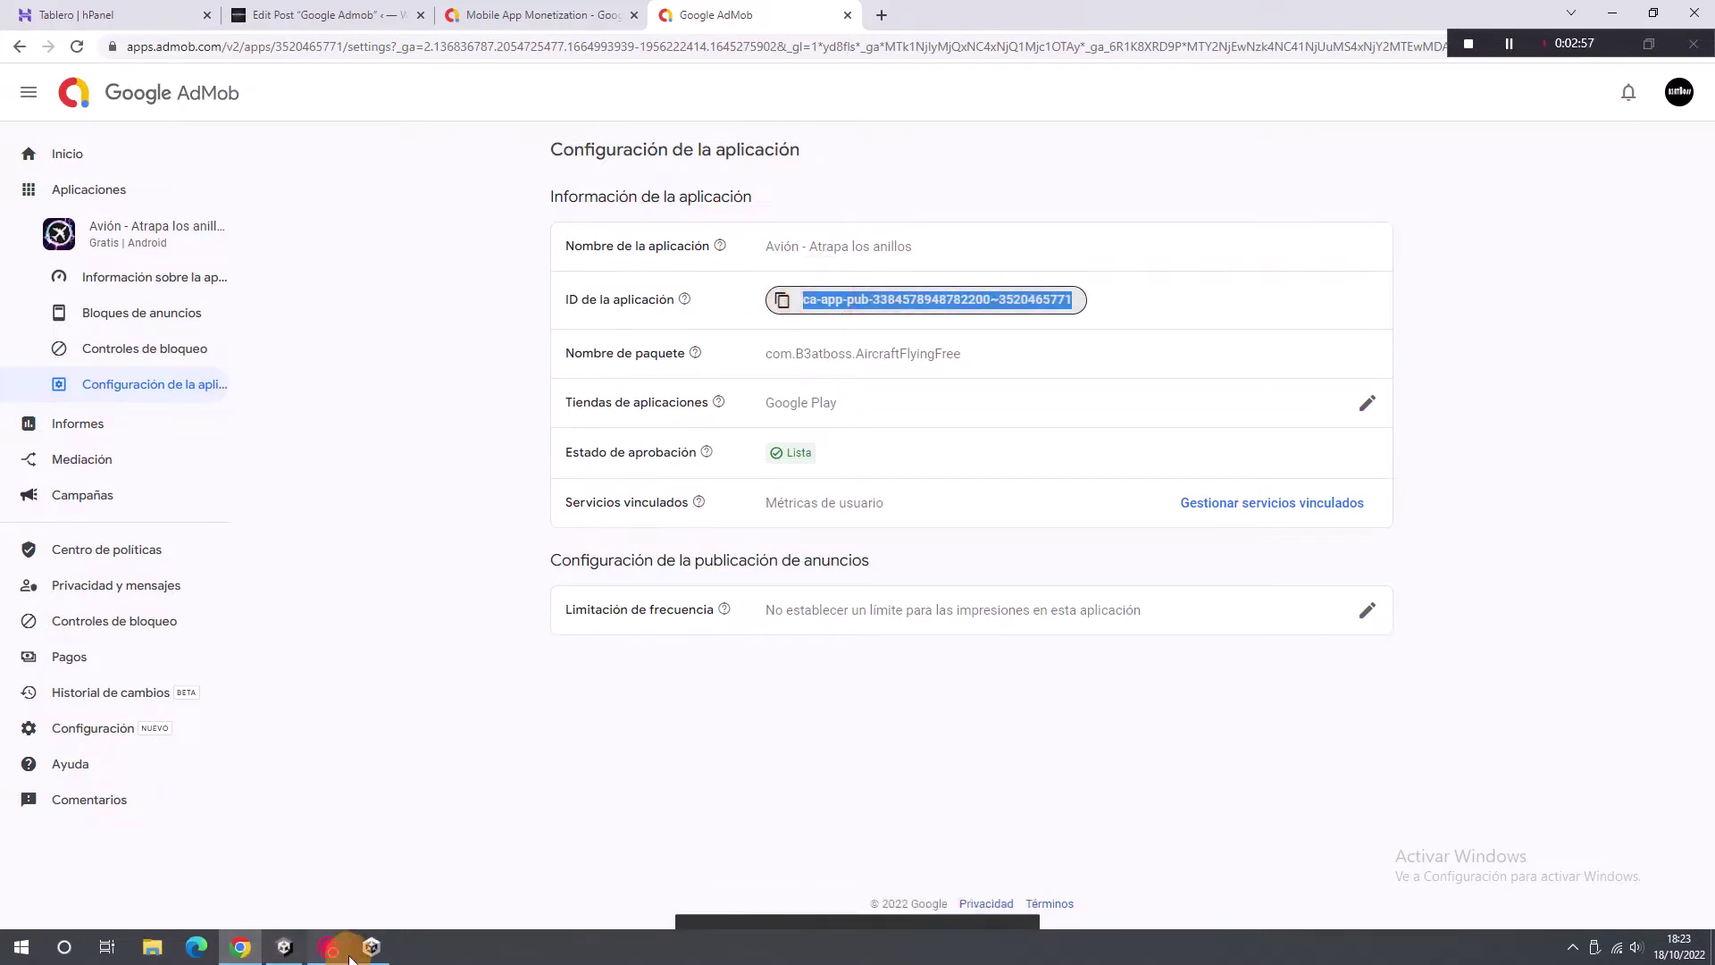
{"action": "left_click", "coordinate": [285, 947]}
{"action": "left_click", "coordinate": [1527, 152]}
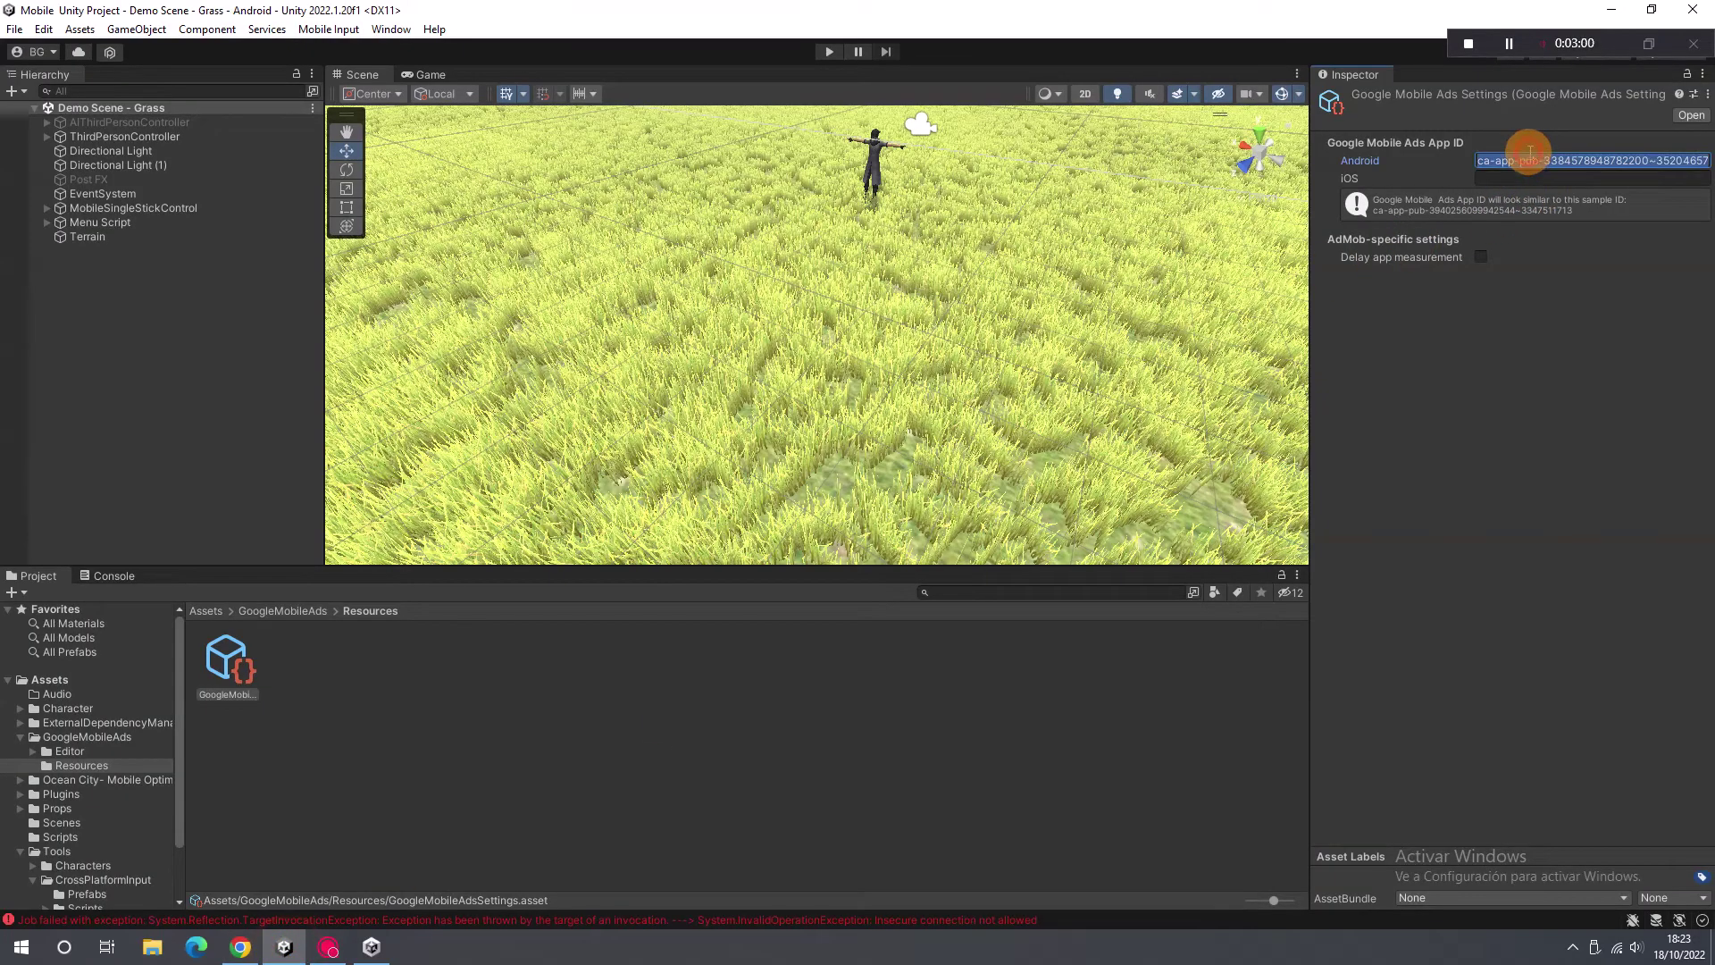
{"action": "left_click", "coordinate": [1099, 697]}
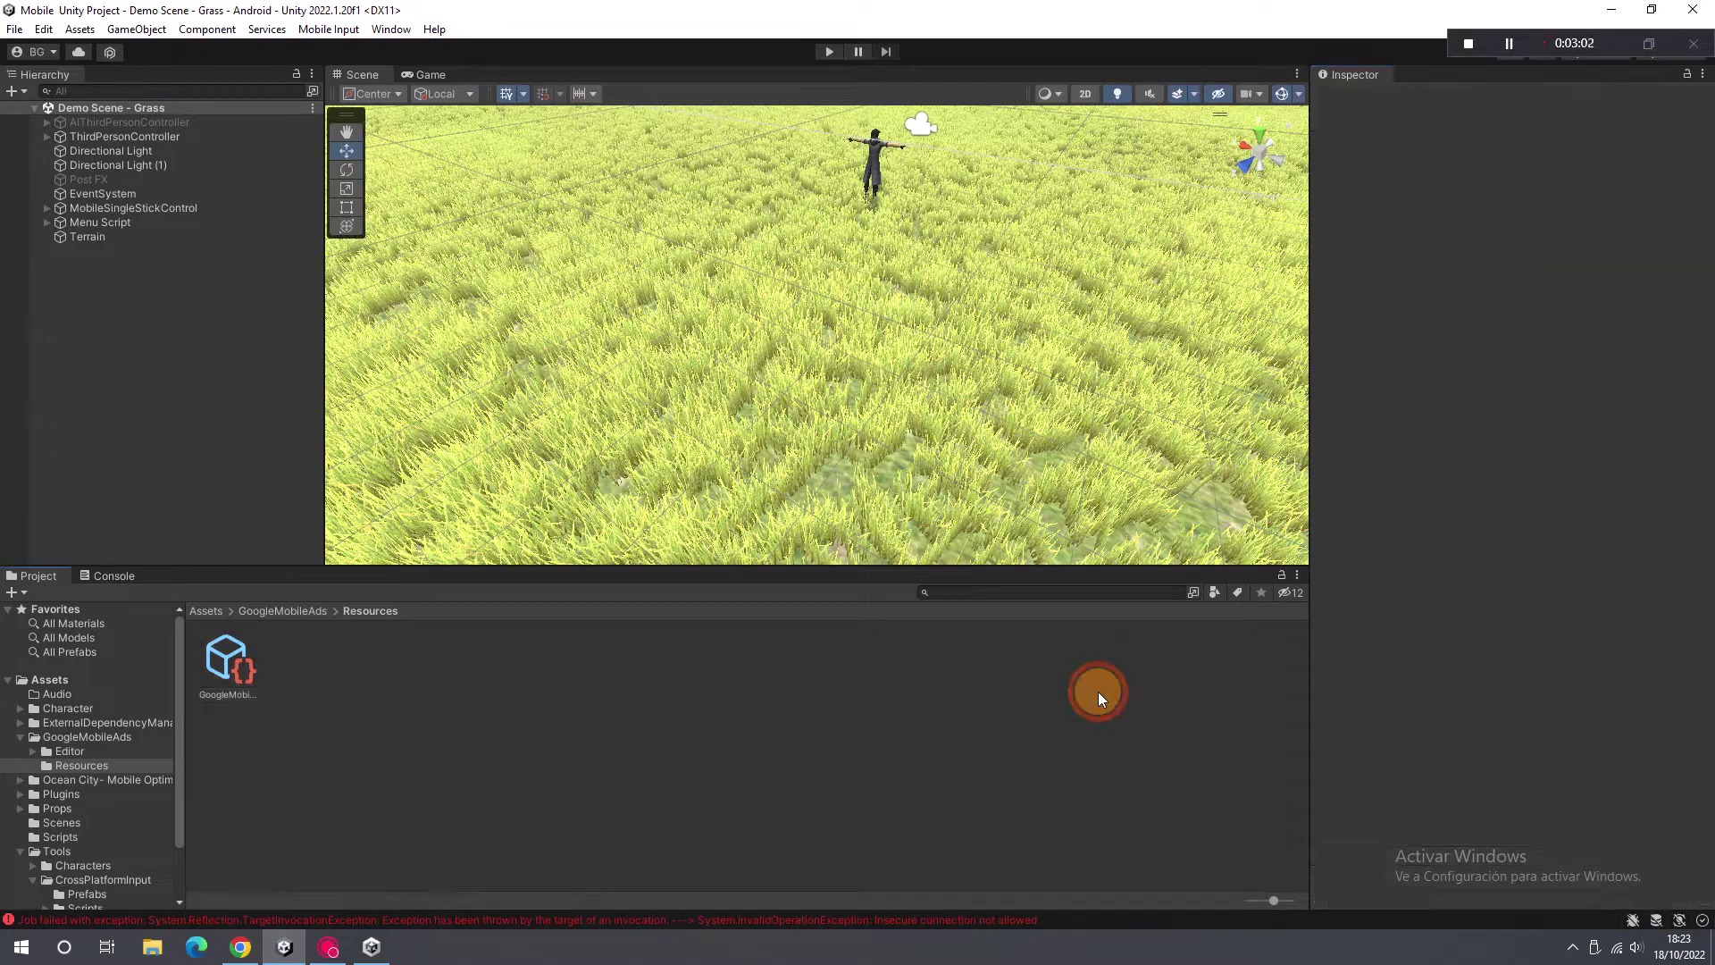
{"action": "left_click", "coordinate": [239, 679]}
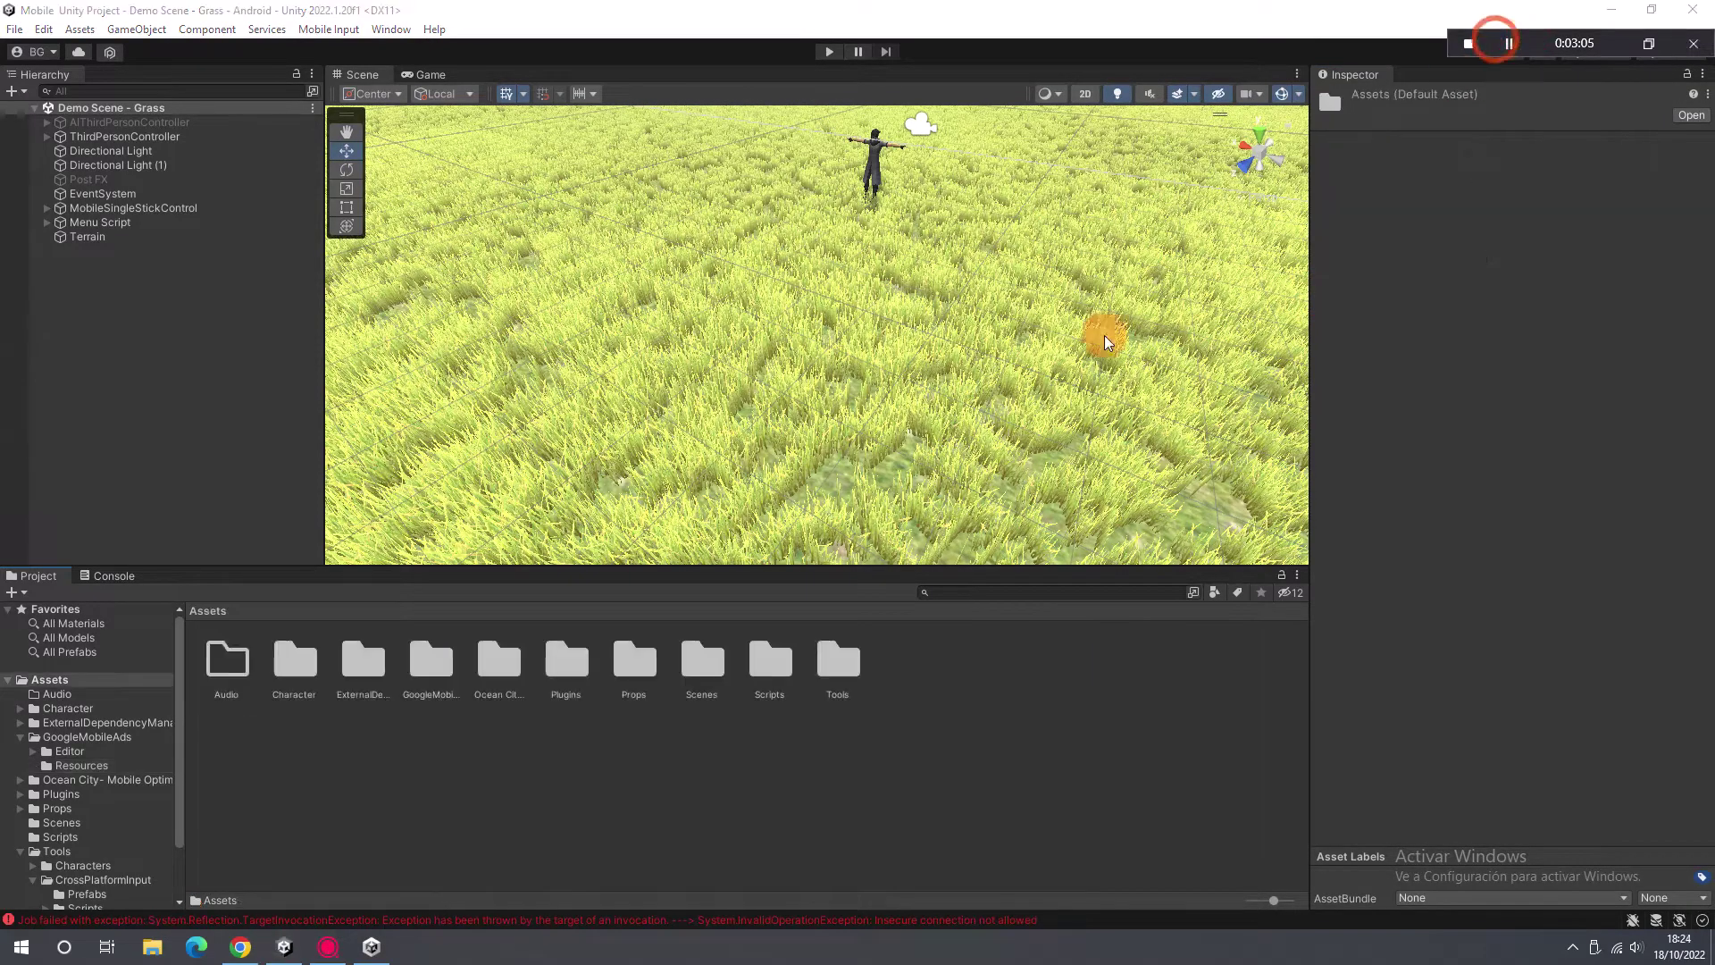
Step: Import Script.cs from Escritorio > Usuarios Play Console into the Assets folder
{"action": "right_click", "coordinate": [813, 749]}
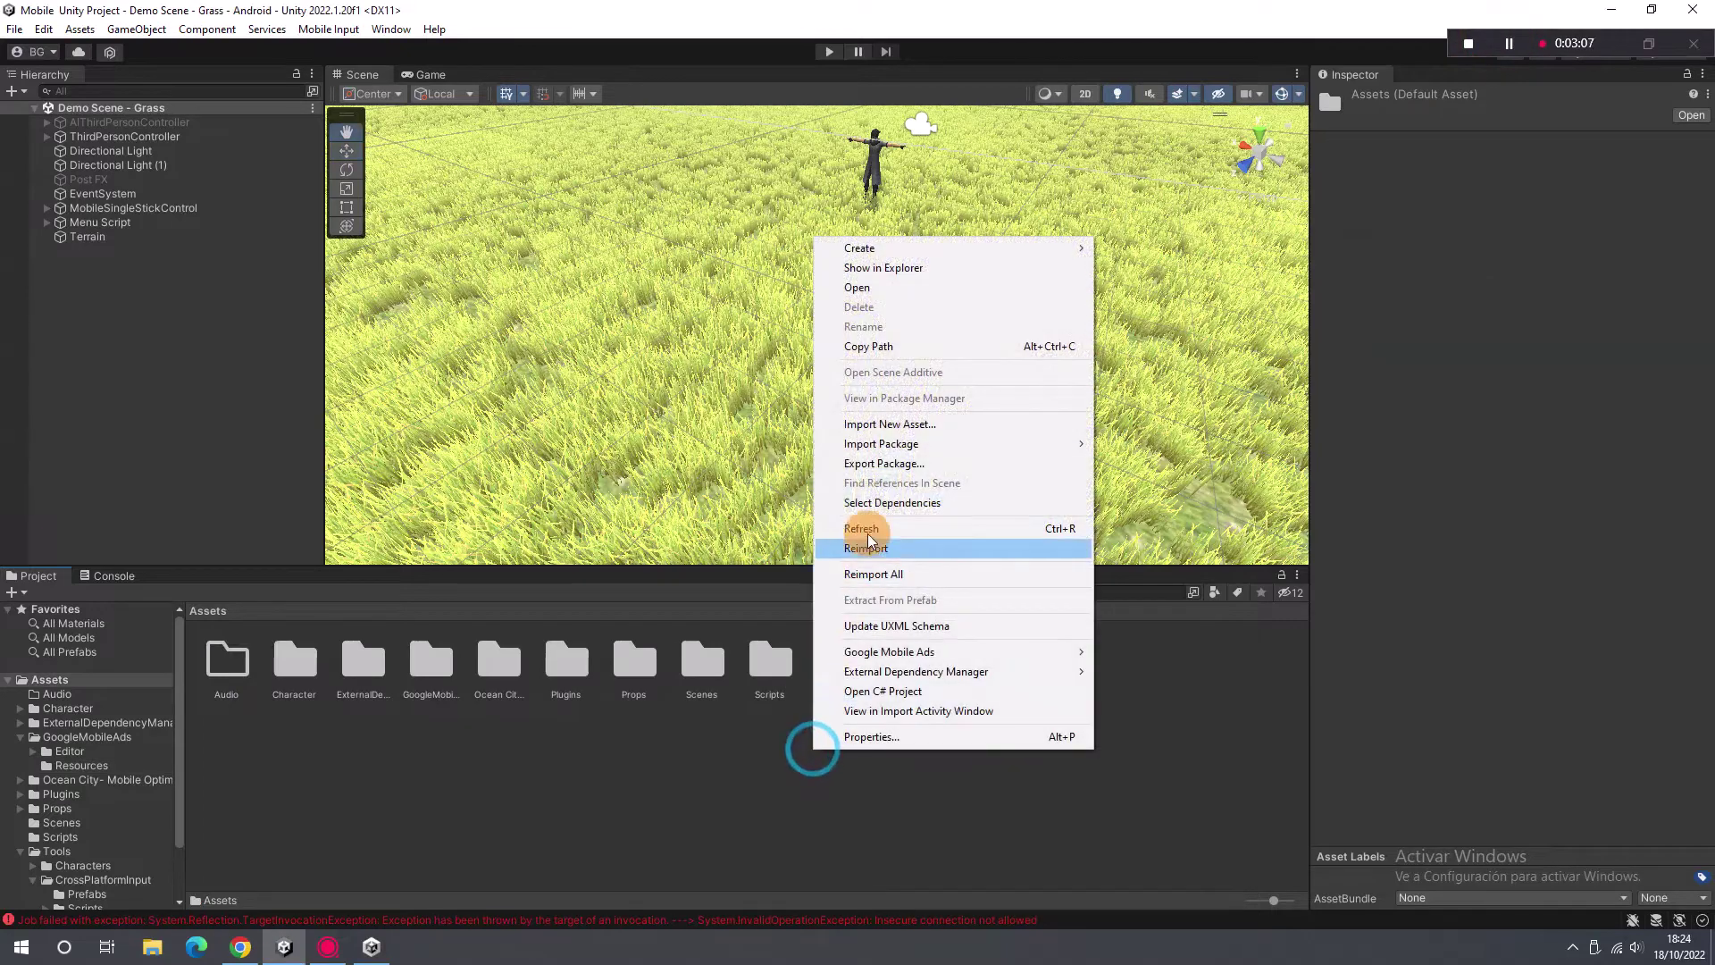
{"action": "left_click", "coordinate": [879, 425]}
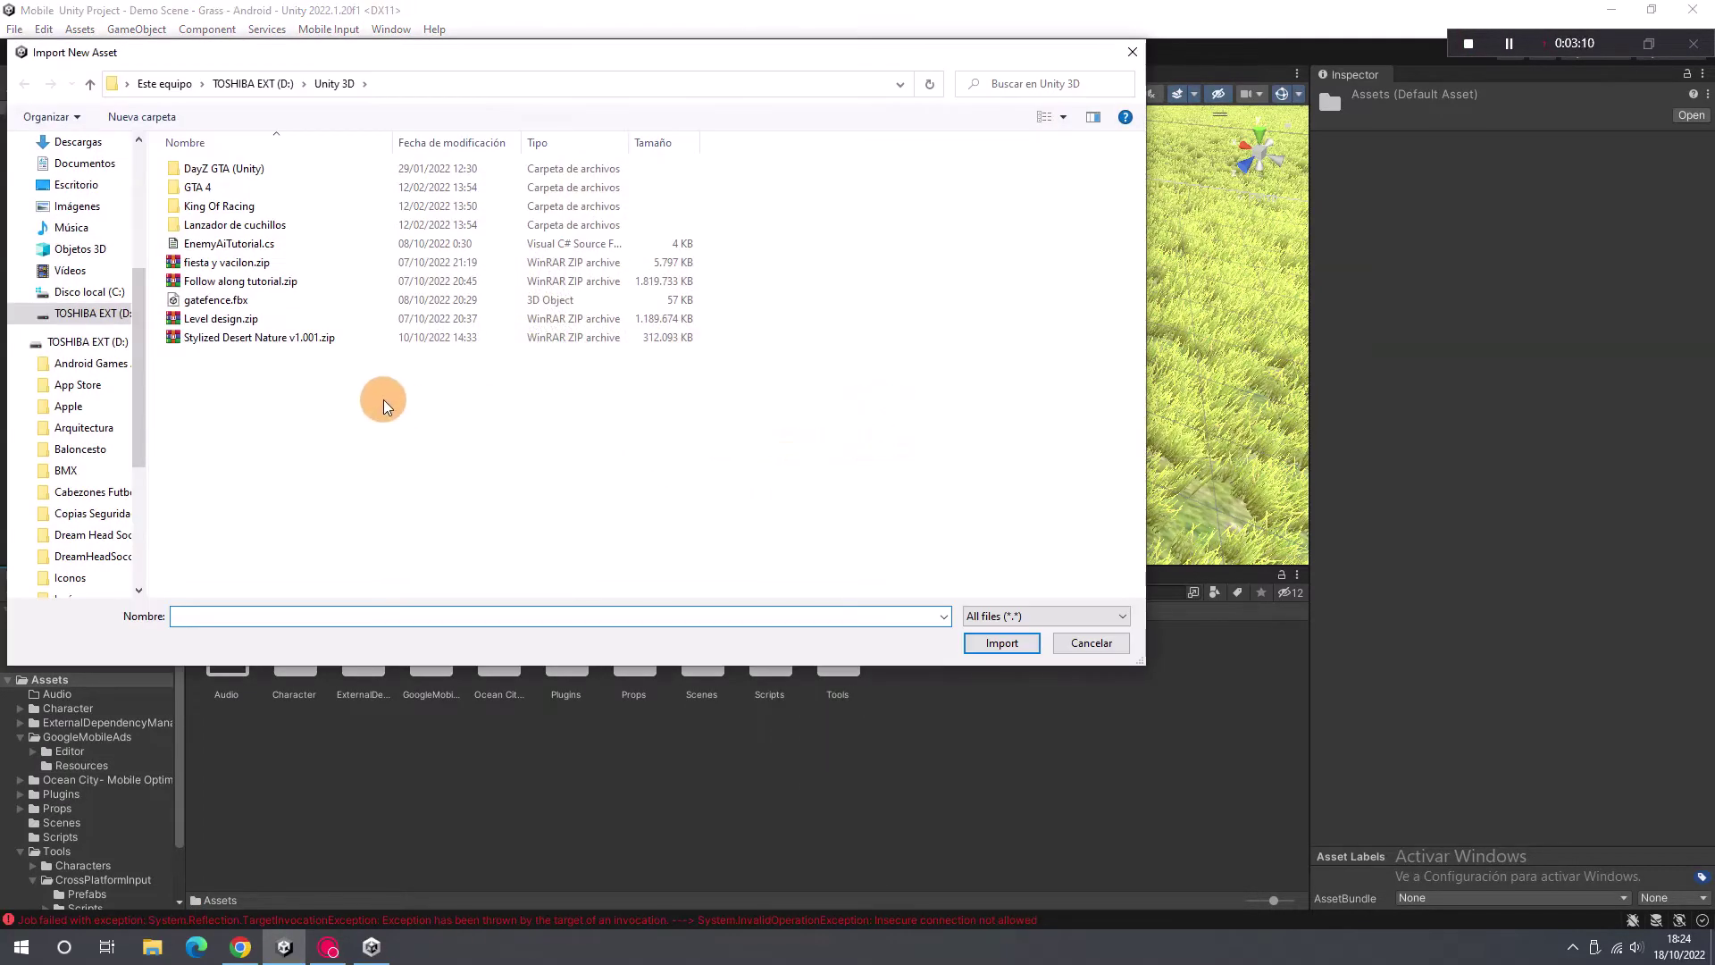
{"action": "left_click", "coordinate": [75, 184]}
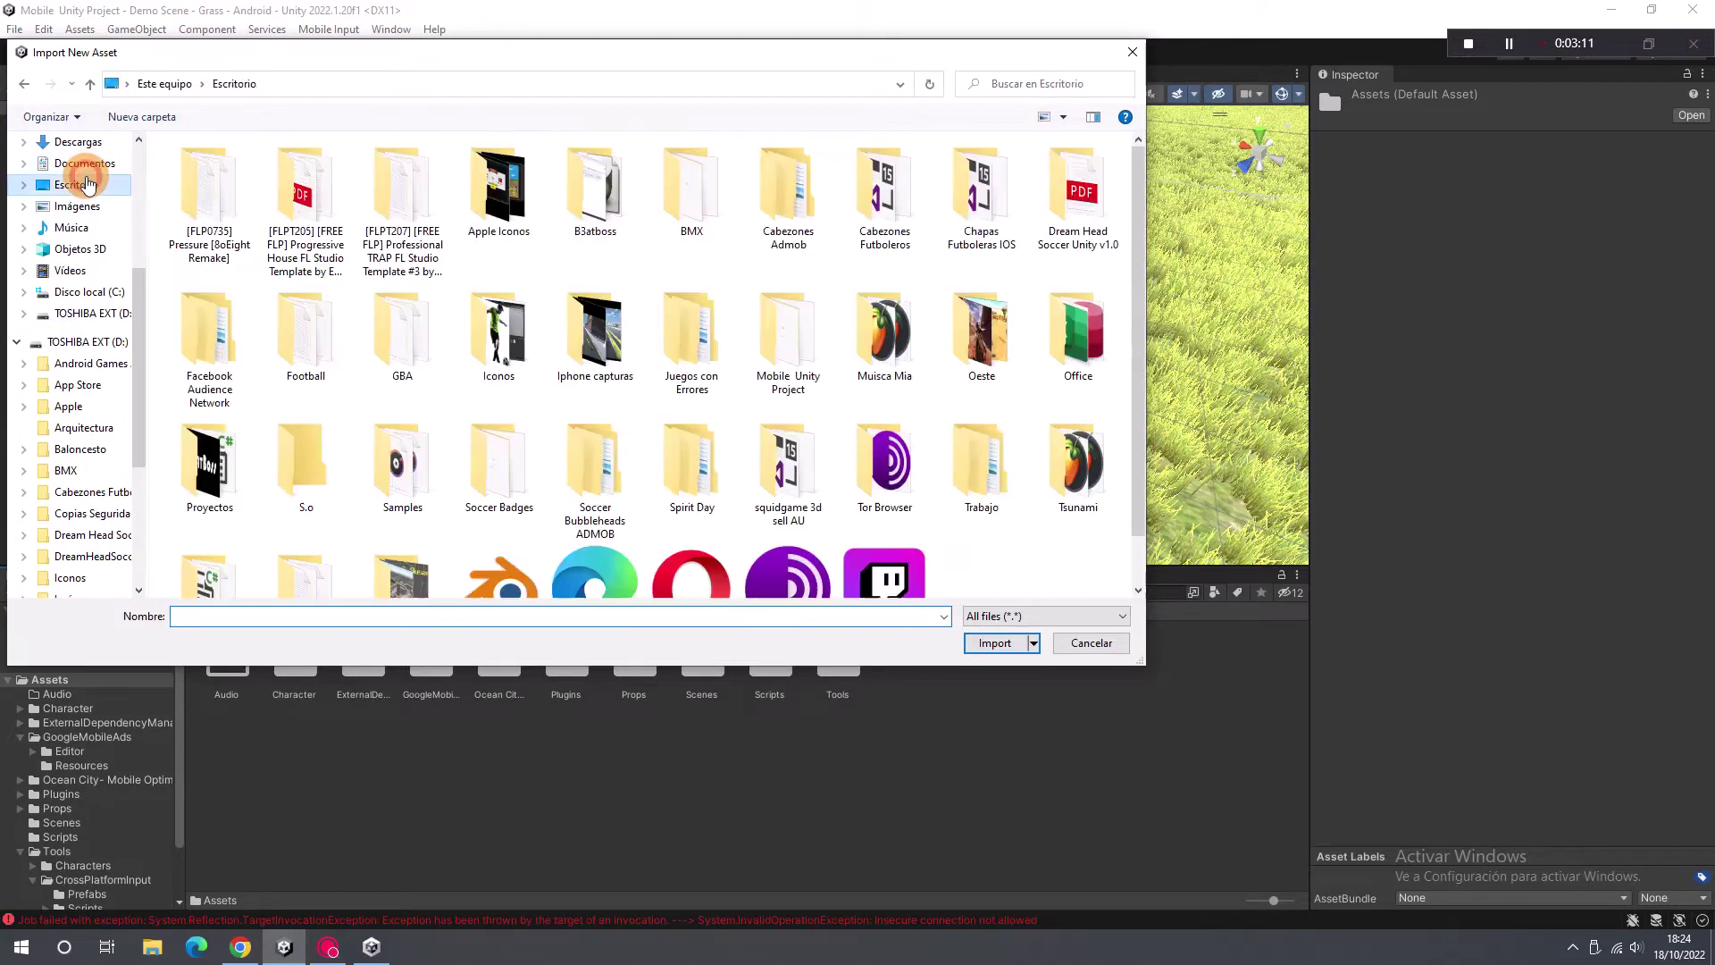
{"action": "scroll", "coordinate": [309, 388], "scroll_direction": "down", "scroll_amount": 2}
{"action": "double_click", "coordinate": [241, 514]}
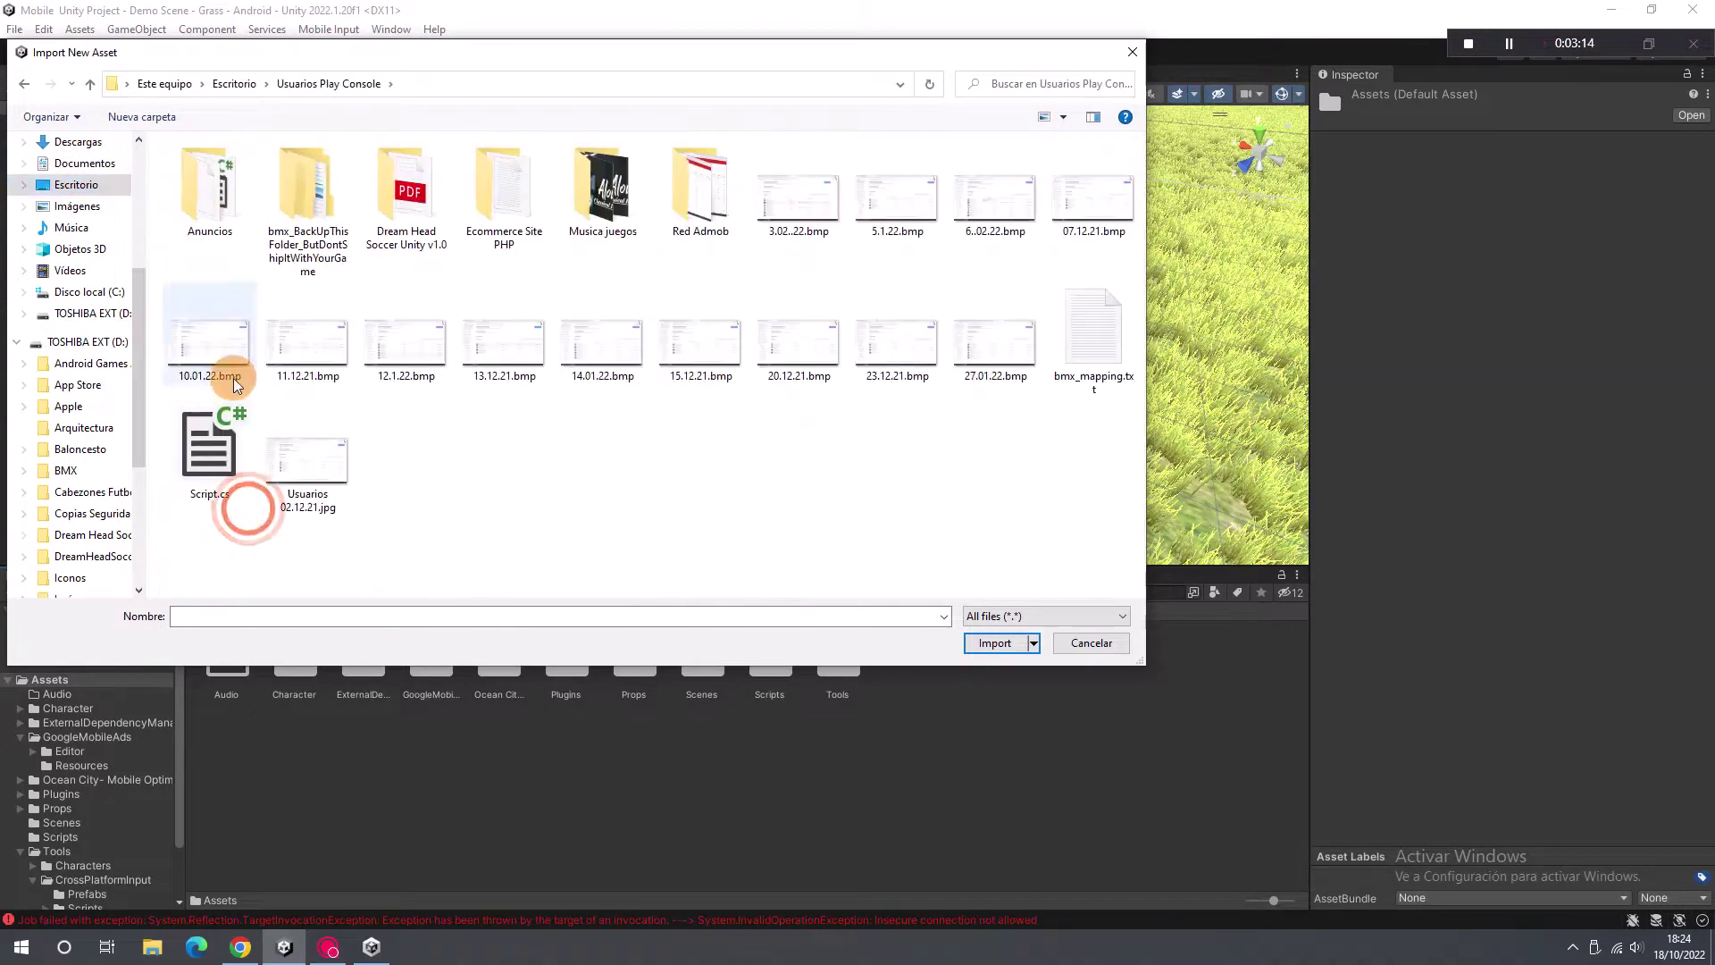
{"action": "left_click_drag", "start_coordinate": [240, 554], "coordinate": [209, 460]}
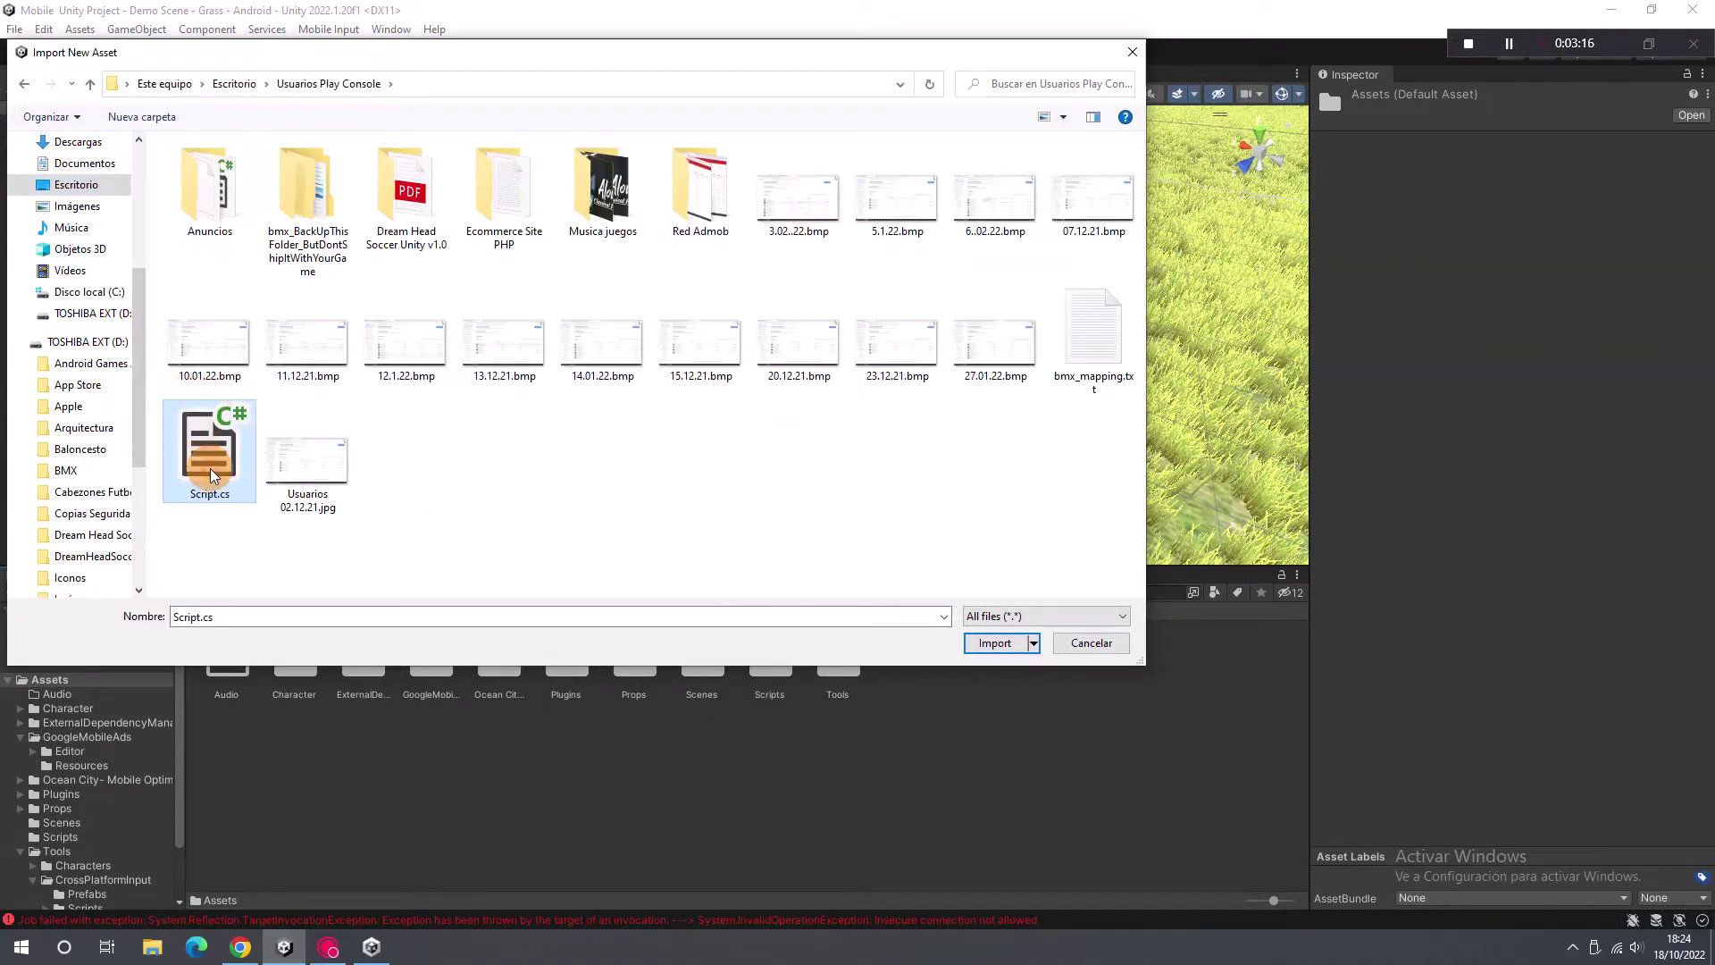
{"action": "left_click", "coordinate": [1014, 651]}
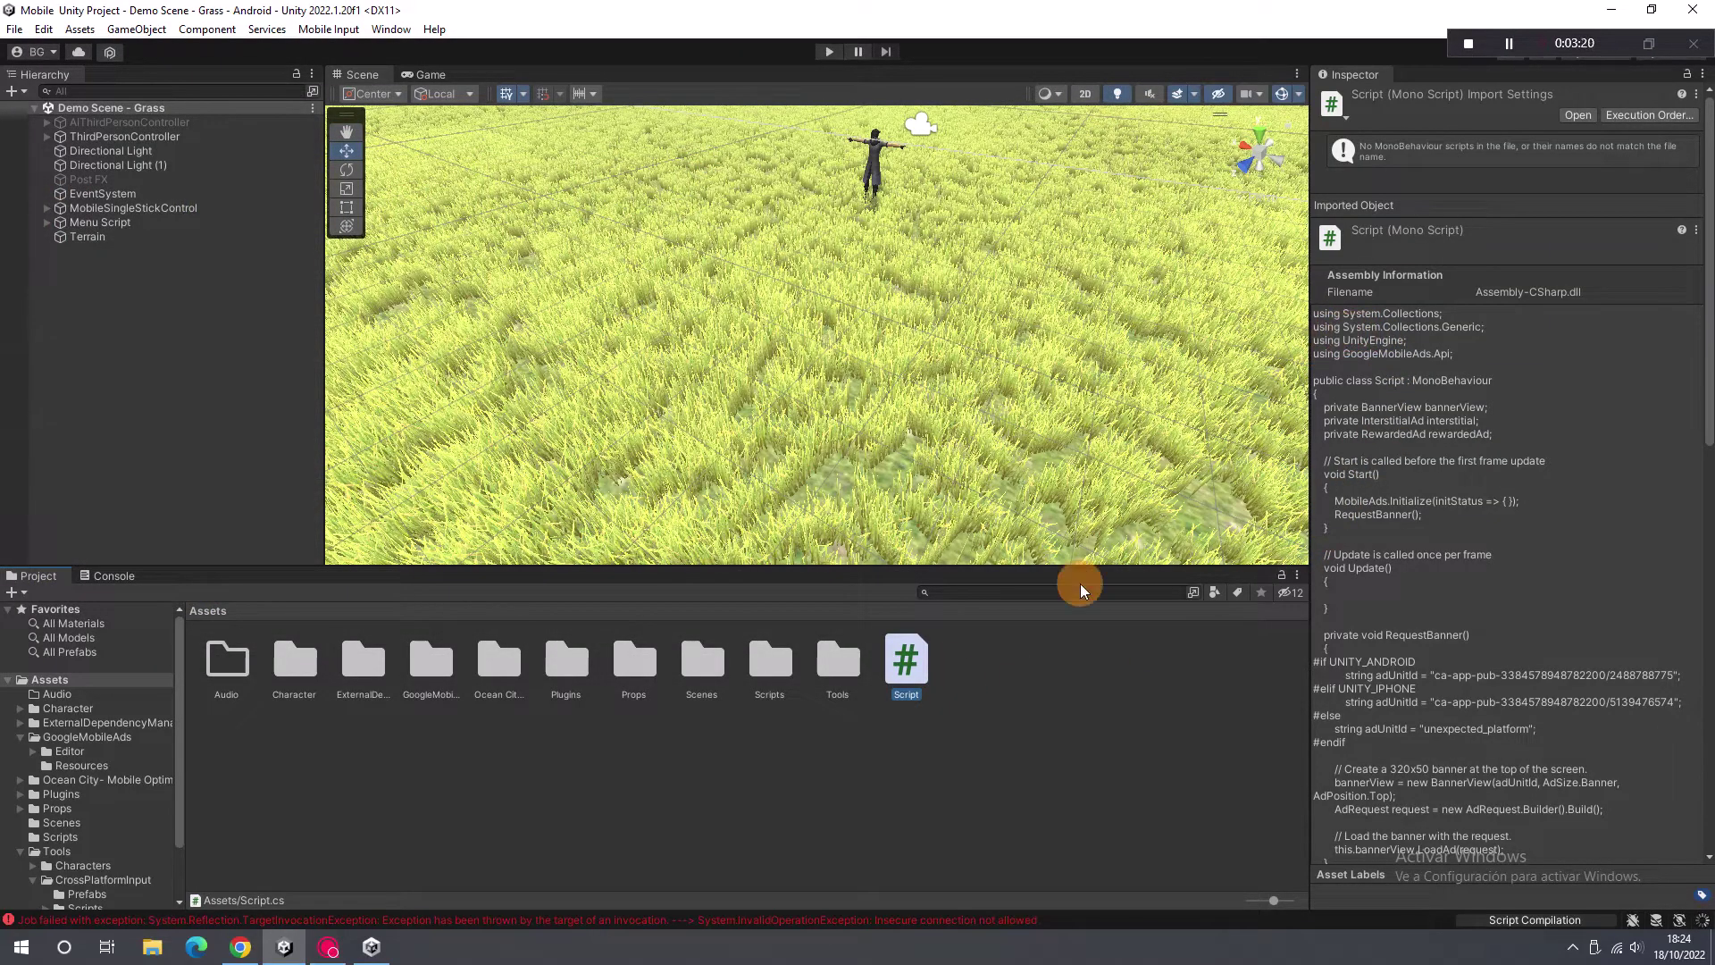
Step: Open Script.cs maximized in Visual Studio, highlight RequestBanner, then return to AdMob in Chrome
{"action": "double_click", "coordinate": [915, 664]}
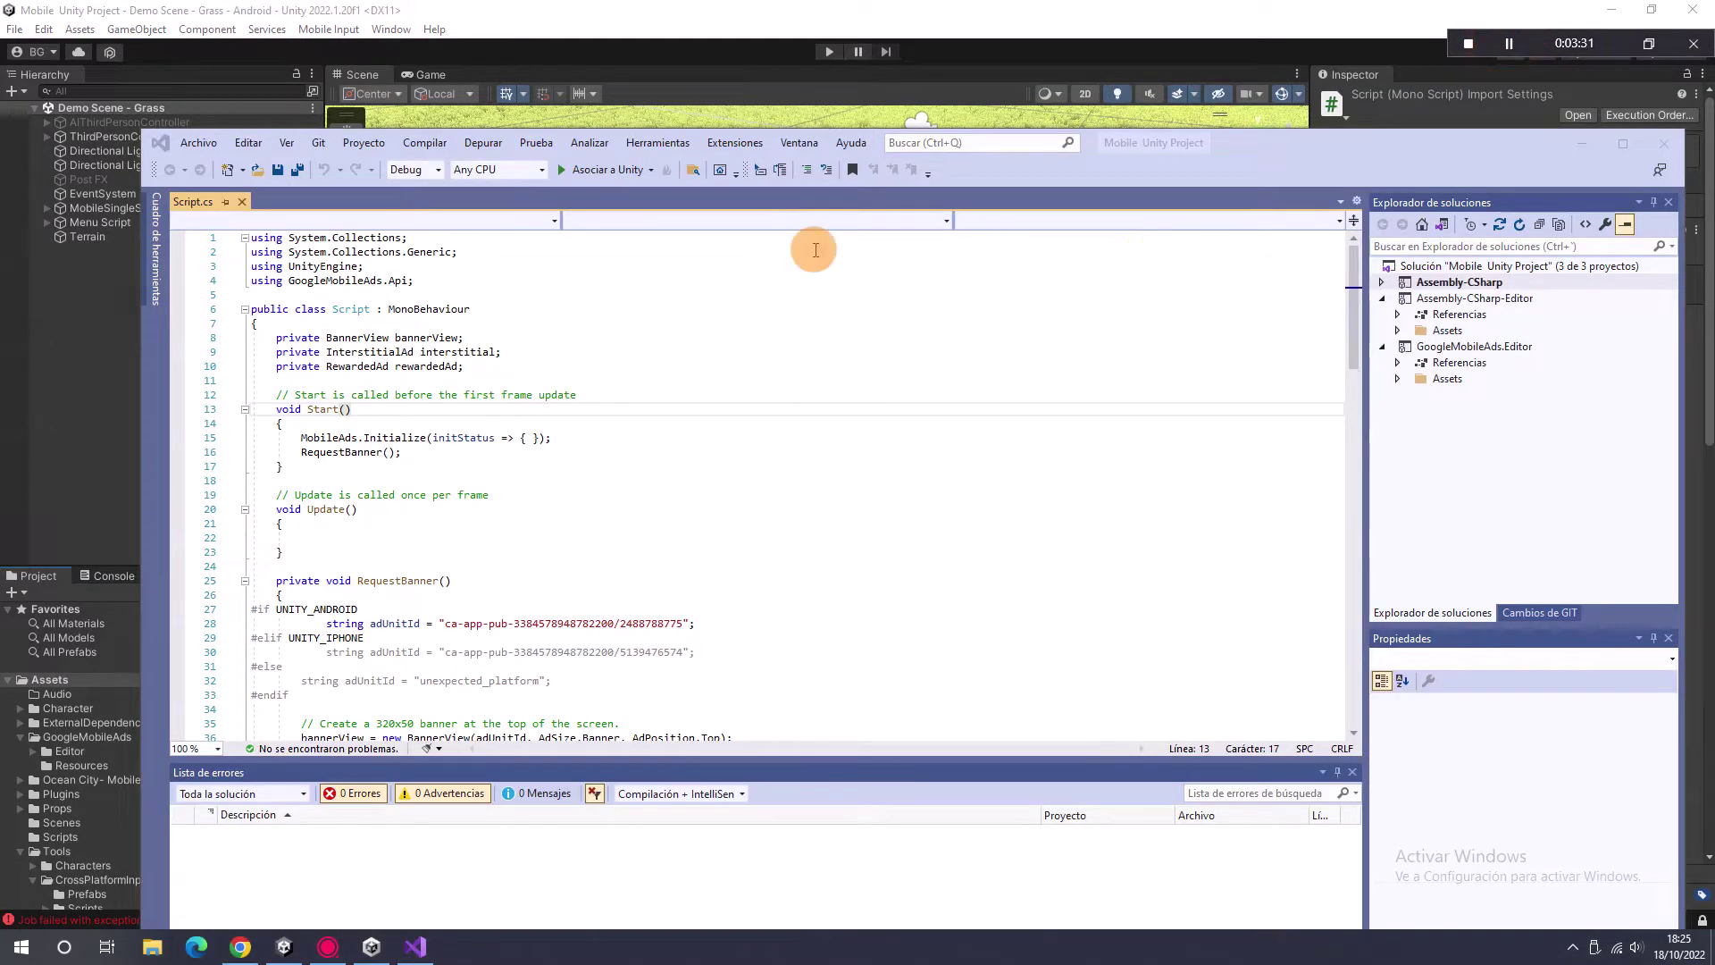
{"action": "left_click", "coordinate": [1623, 144]}
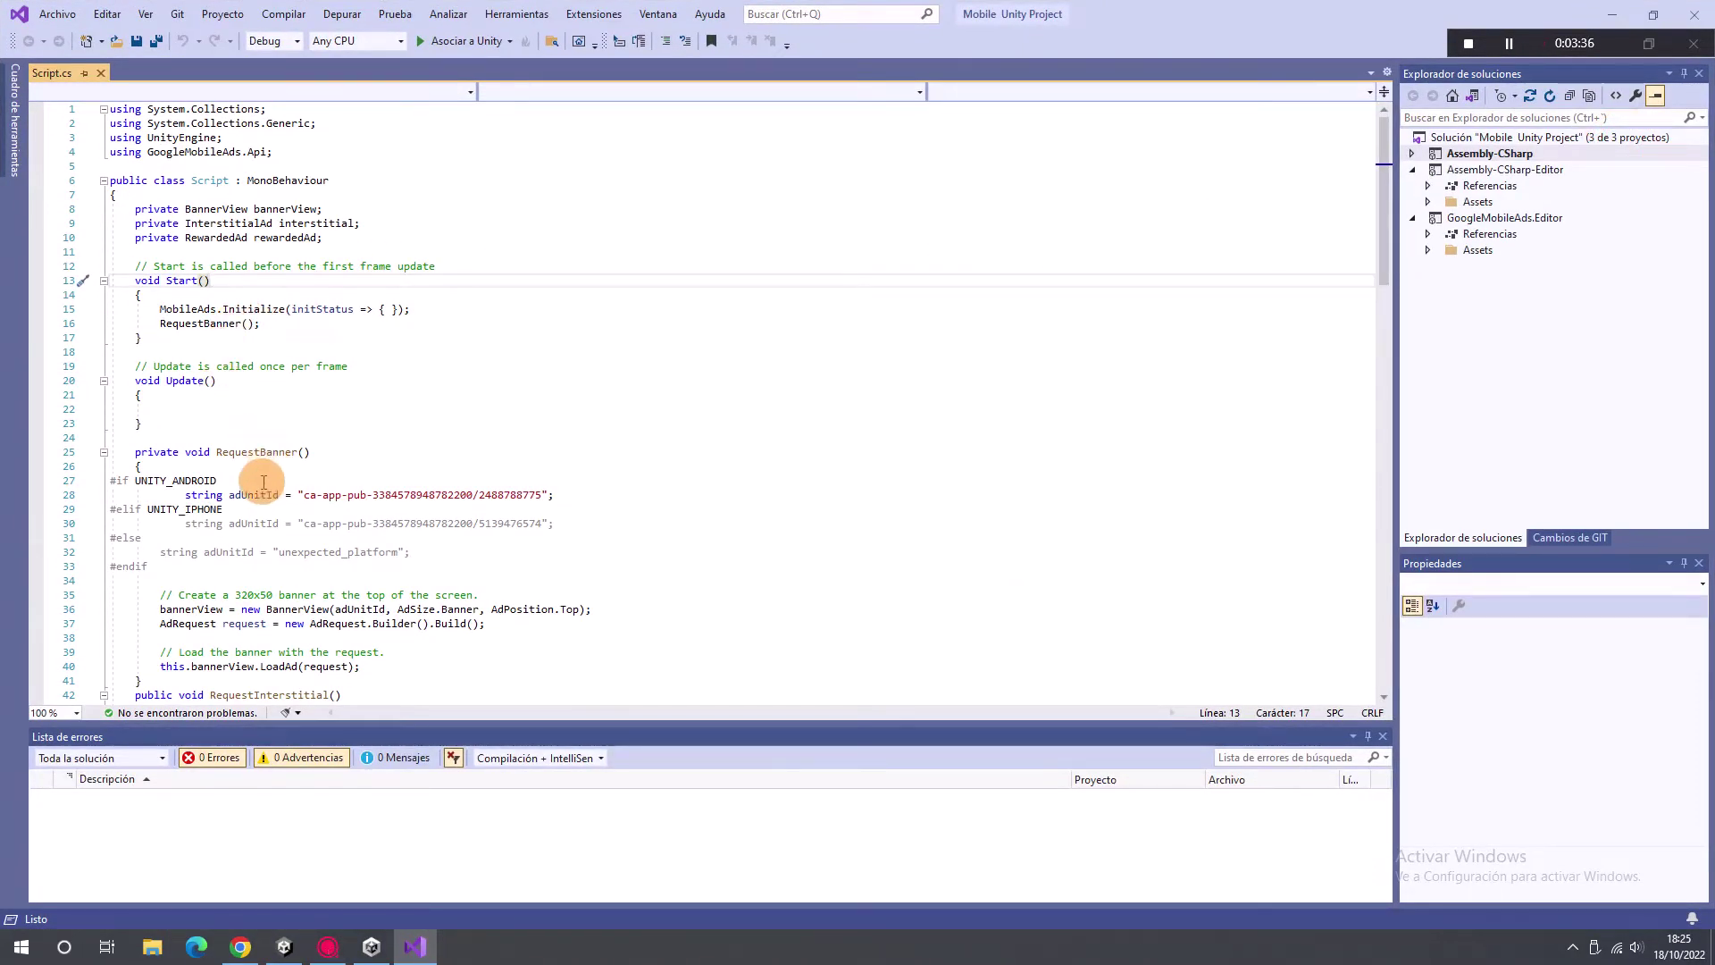
{"action": "left_click_drag", "start_coordinate": [219, 453], "coordinate": [294, 452]}
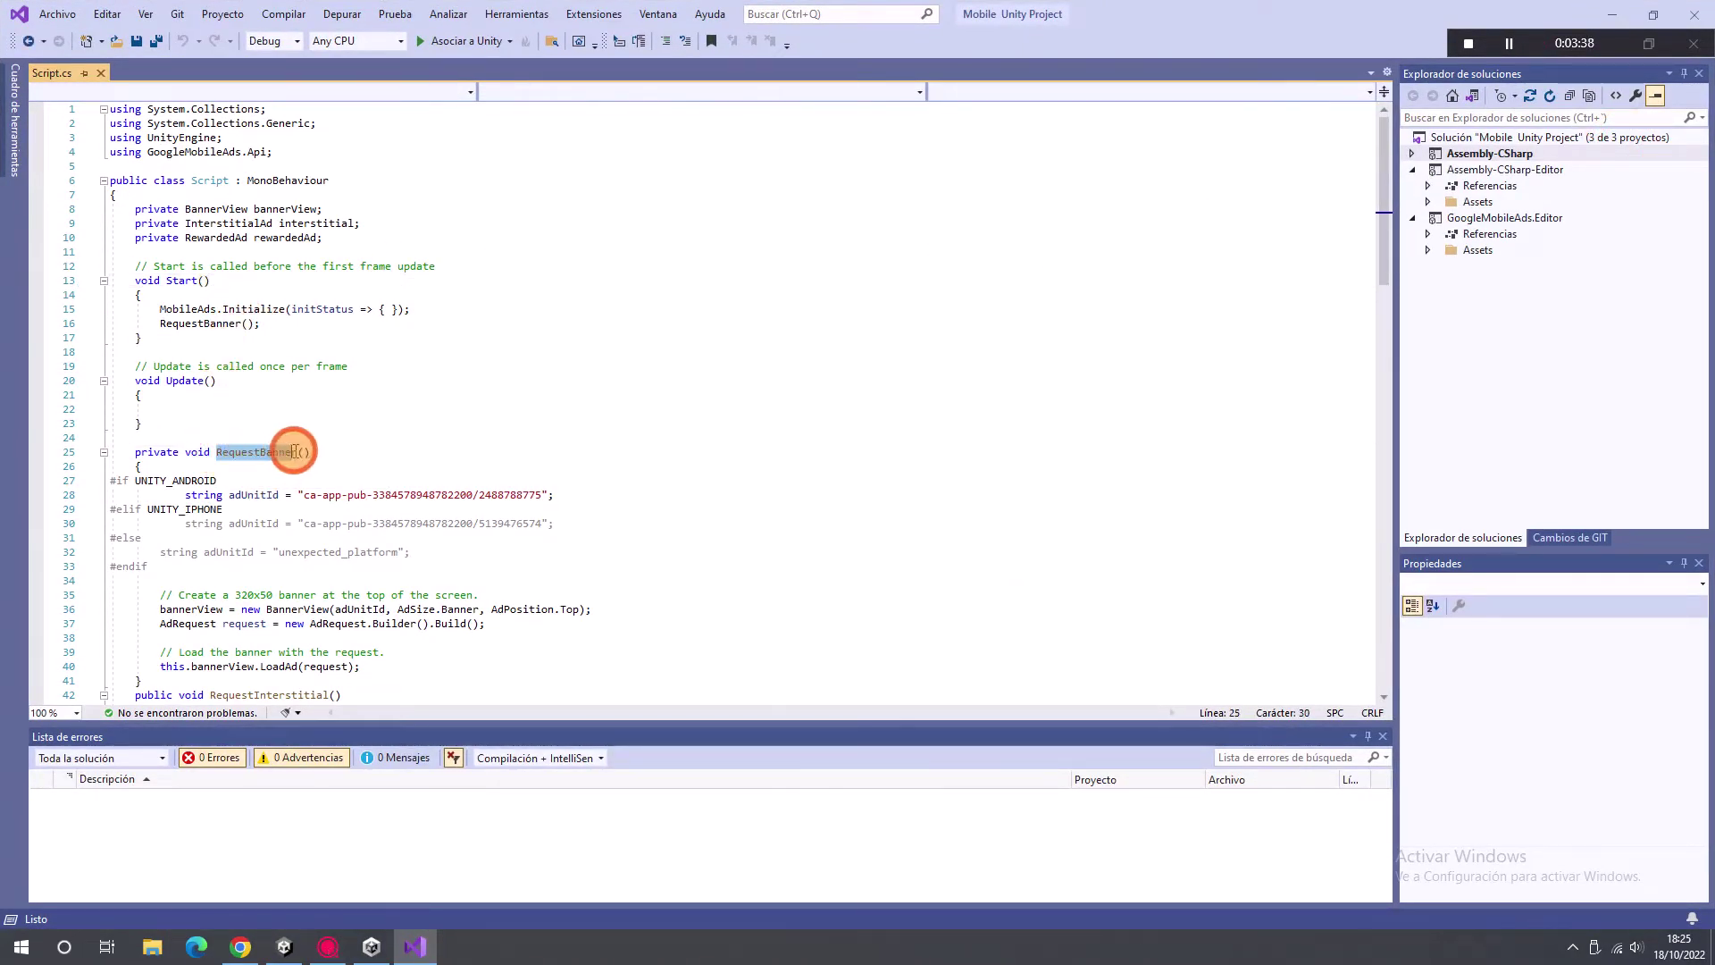
{"action": "left_click", "coordinate": [243, 945]}
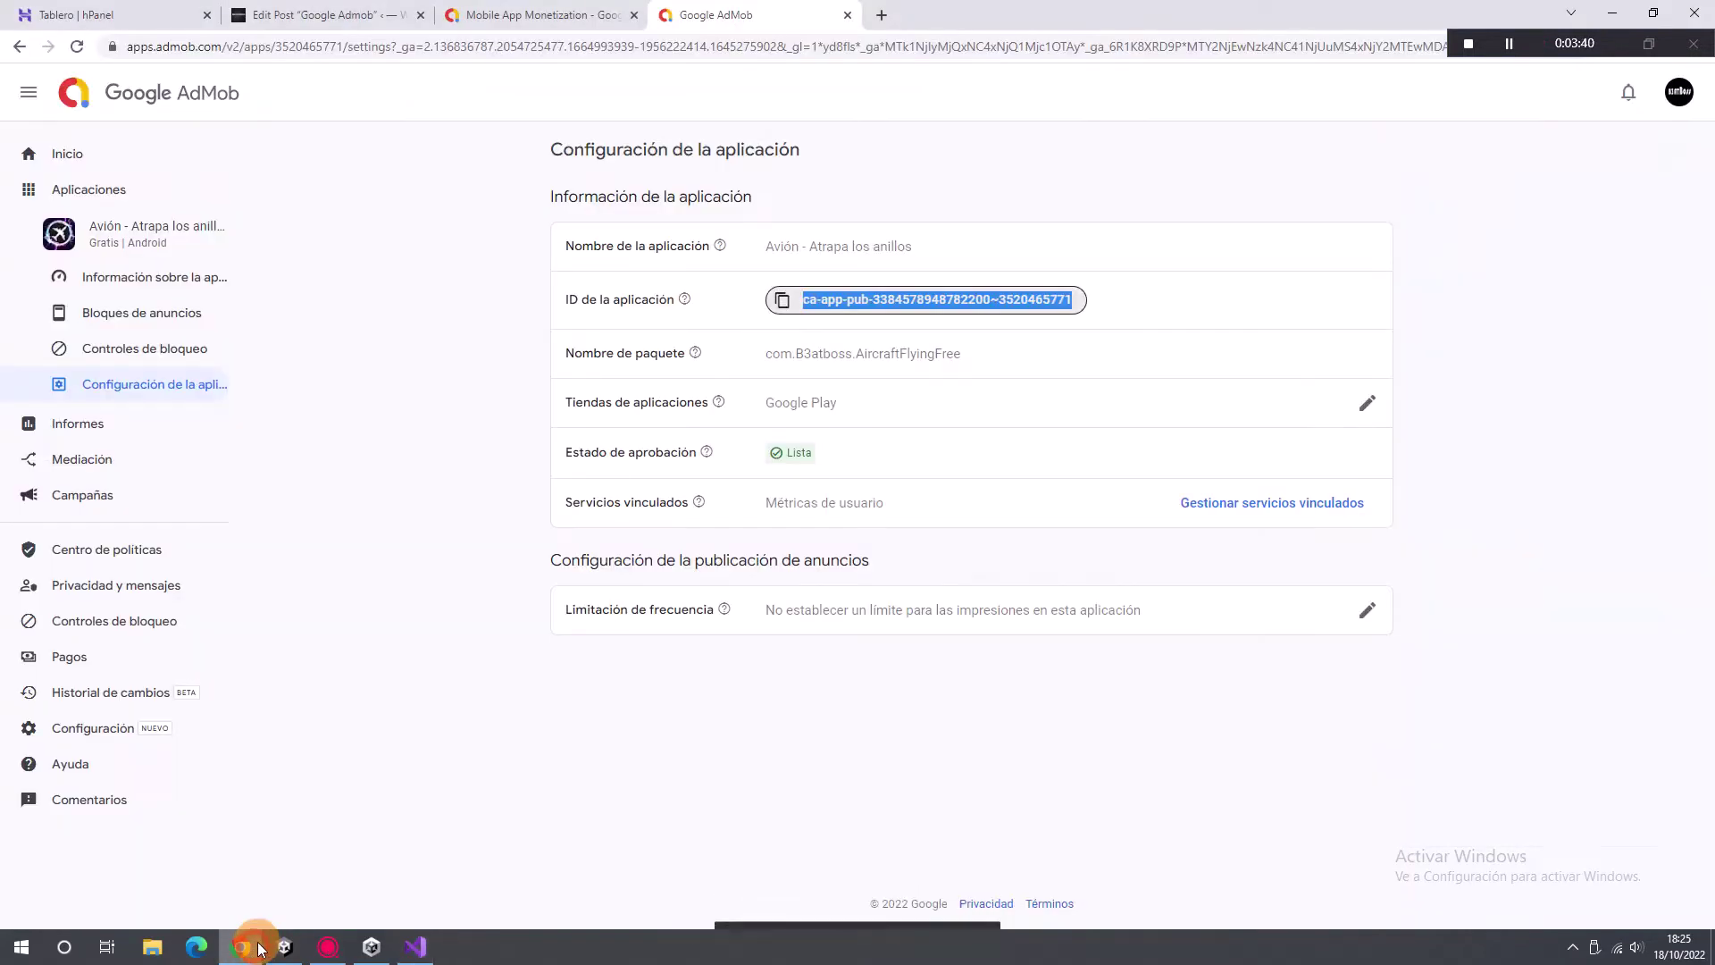
Step: Copy the Banner ad unit's ID from AdMob's Bloques de anuncios list
{"action": "left_click", "coordinate": [134, 308]}
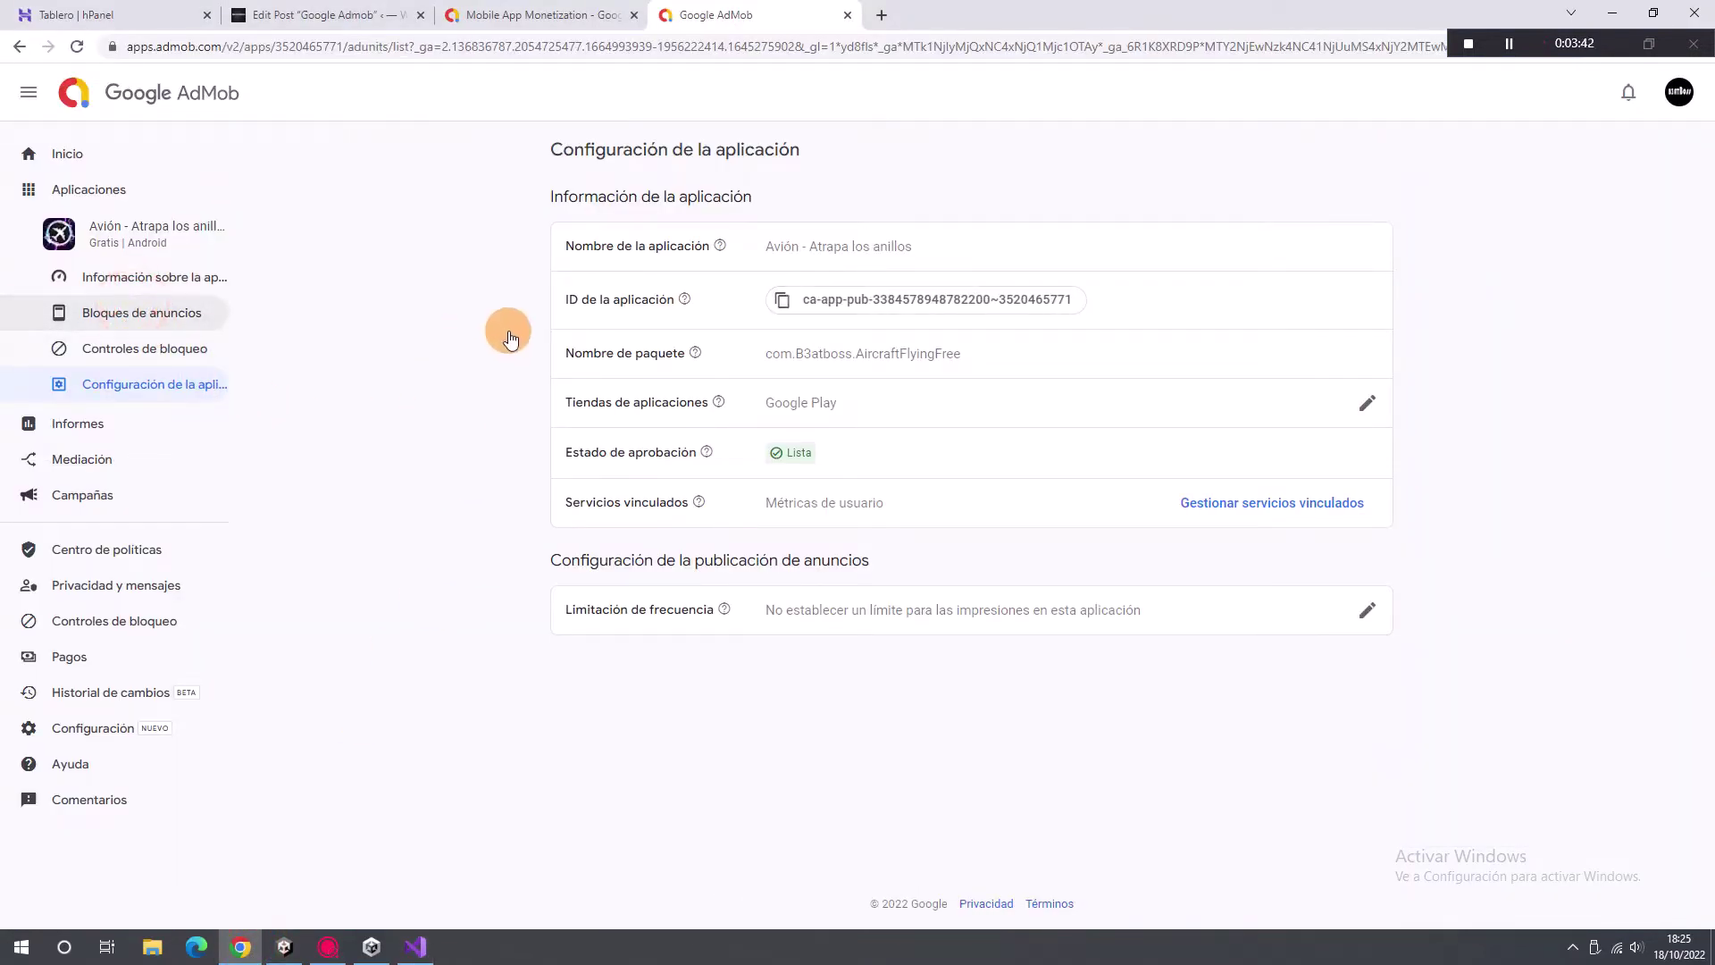
{"action": "left_click", "coordinate": [170, 314]}
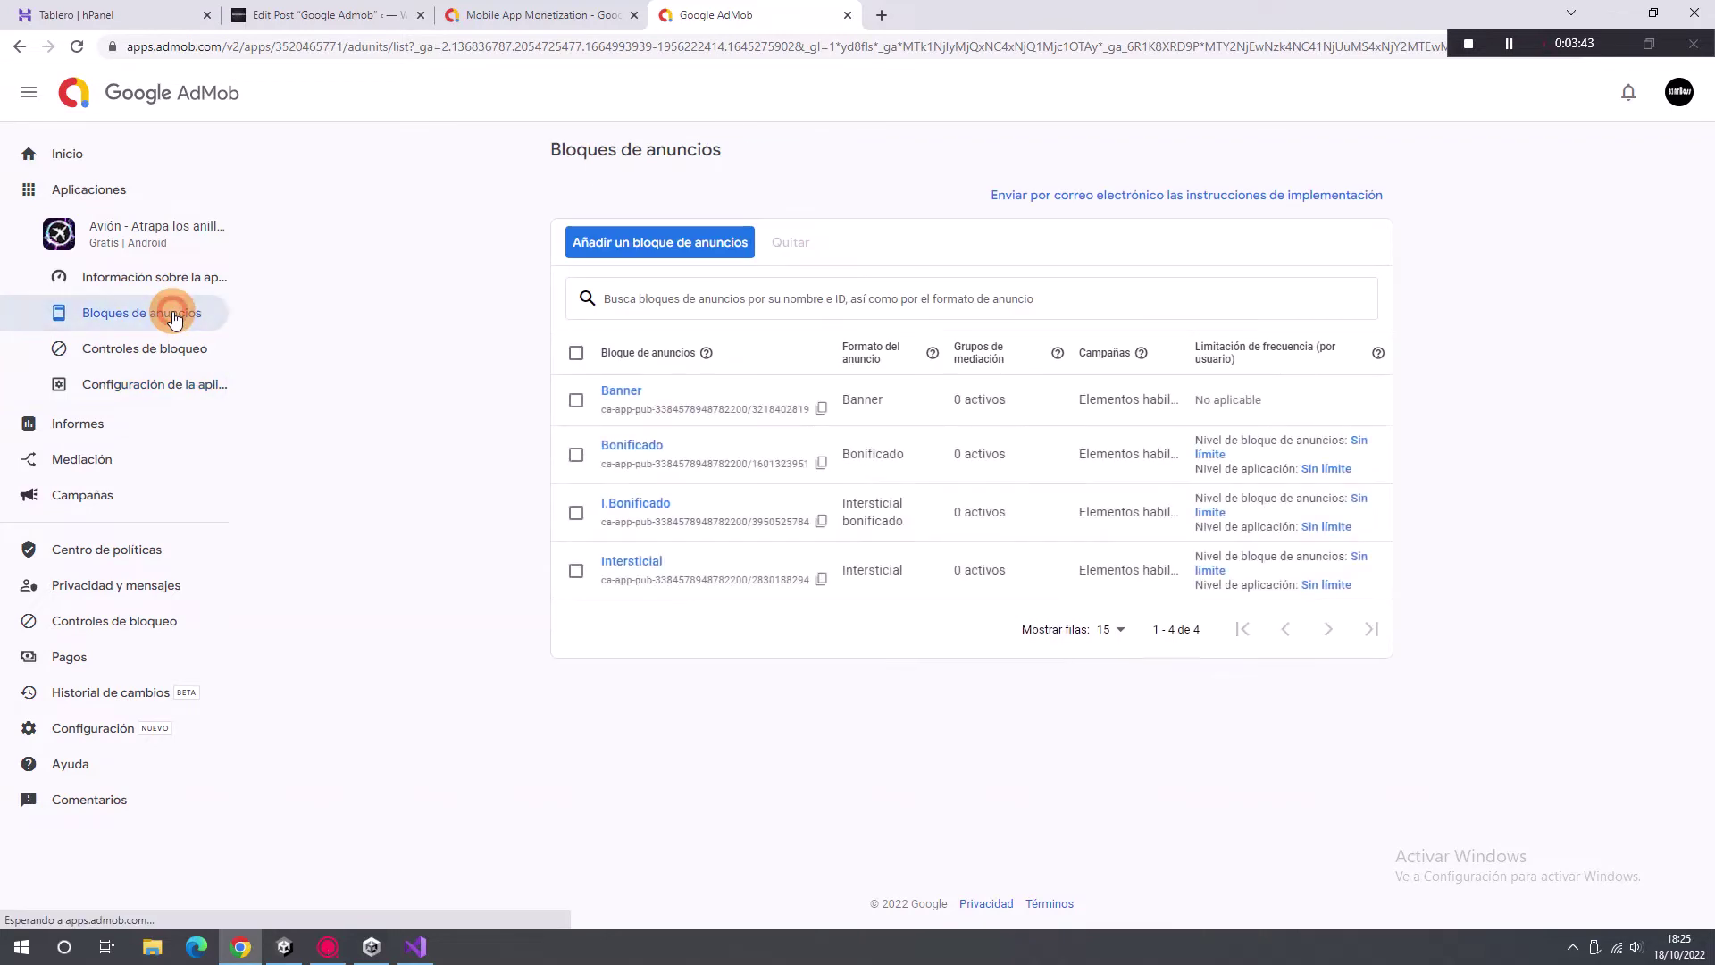
{"action": "left_click", "coordinate": [625, 390]}
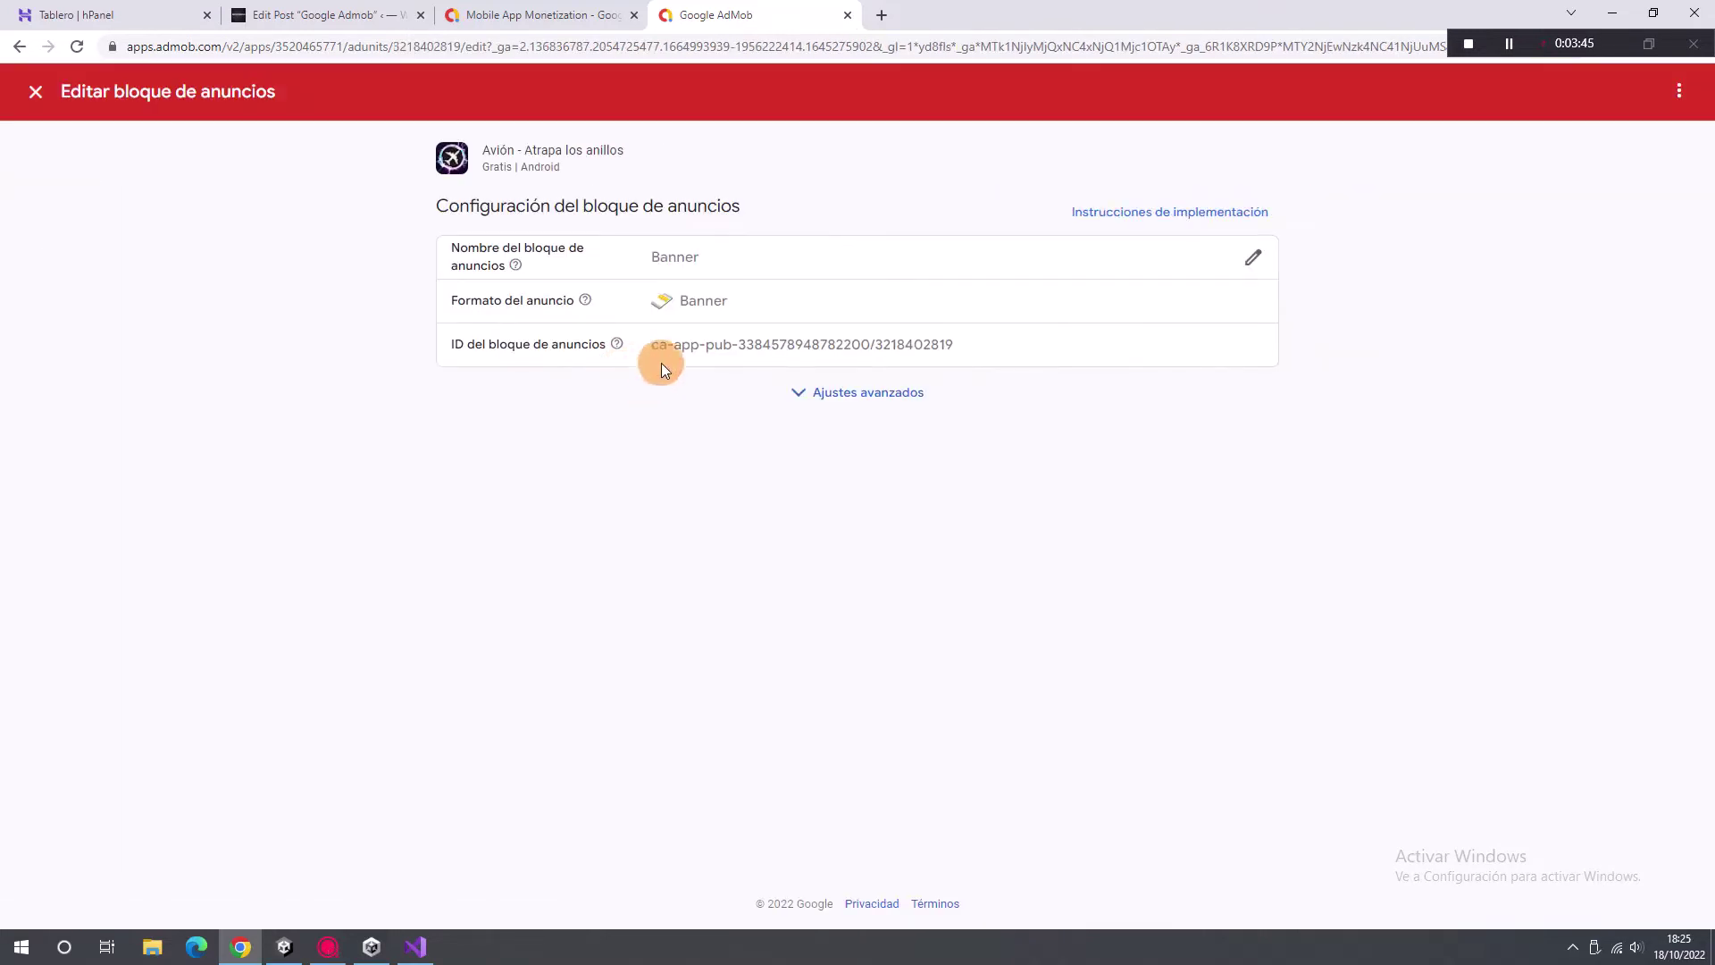
{"action": "triple_click", "coordinate": [685, 345]}
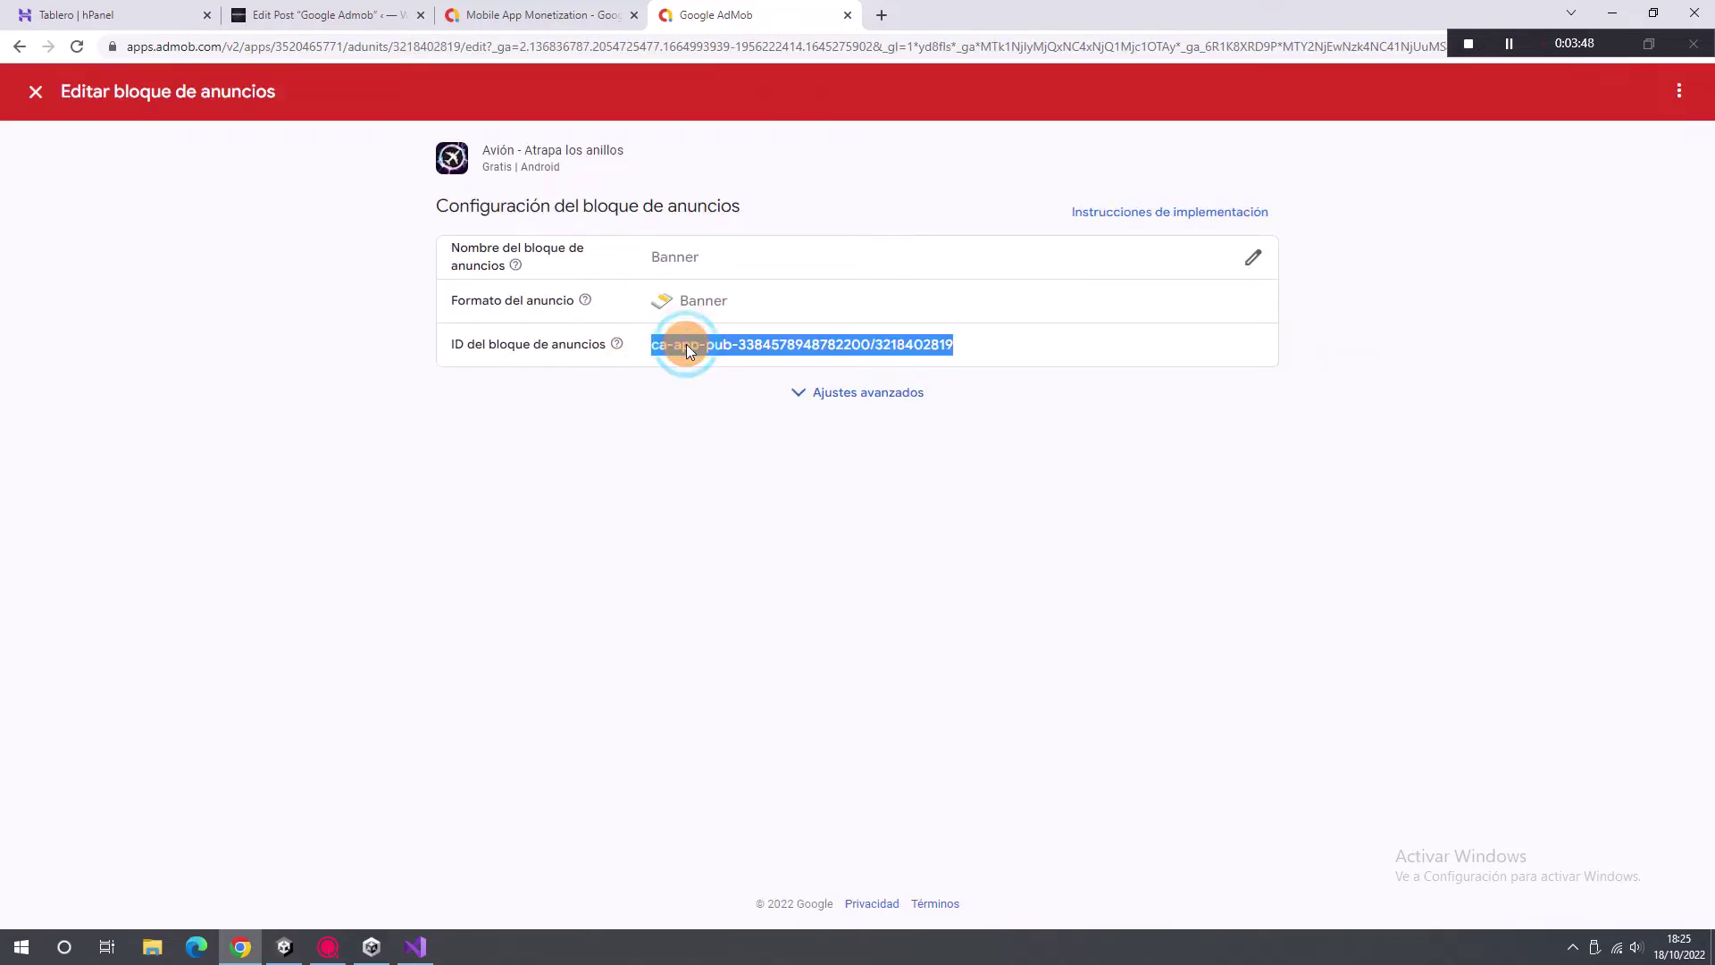
{"action": "right_click", "coordinate": [687, 345]}
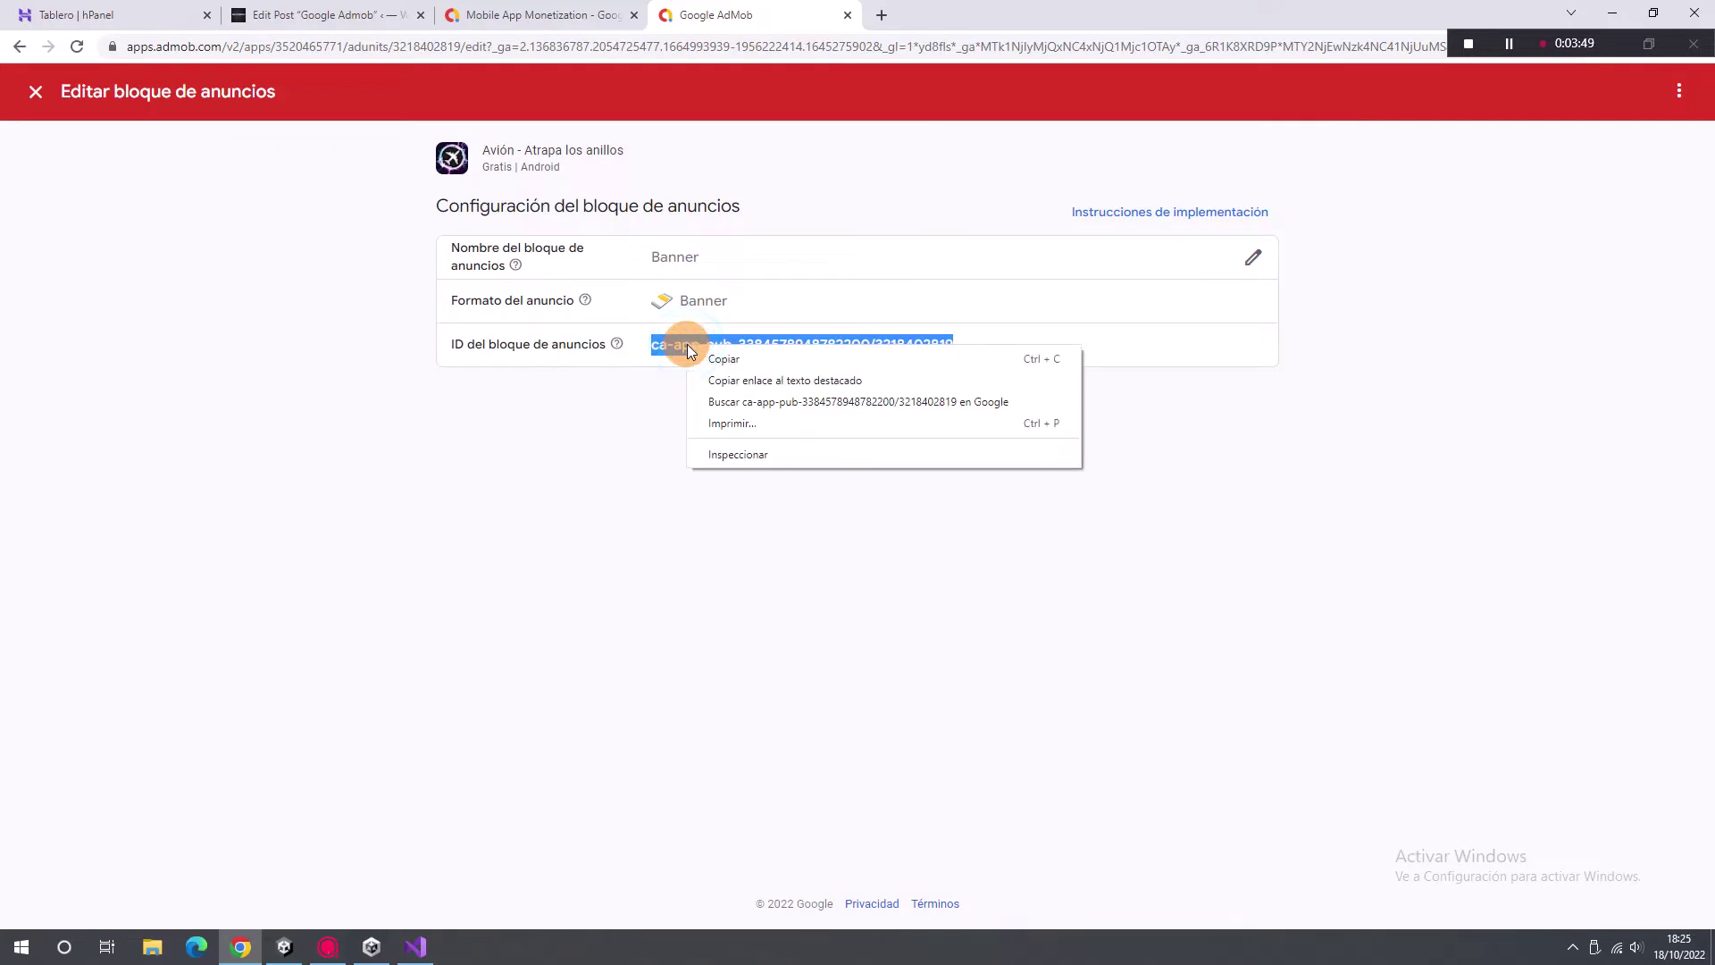
{"action": "left_click", "coordinate": [709, 361]}
{"action": "left_click", "coordinate": [418, 949]}
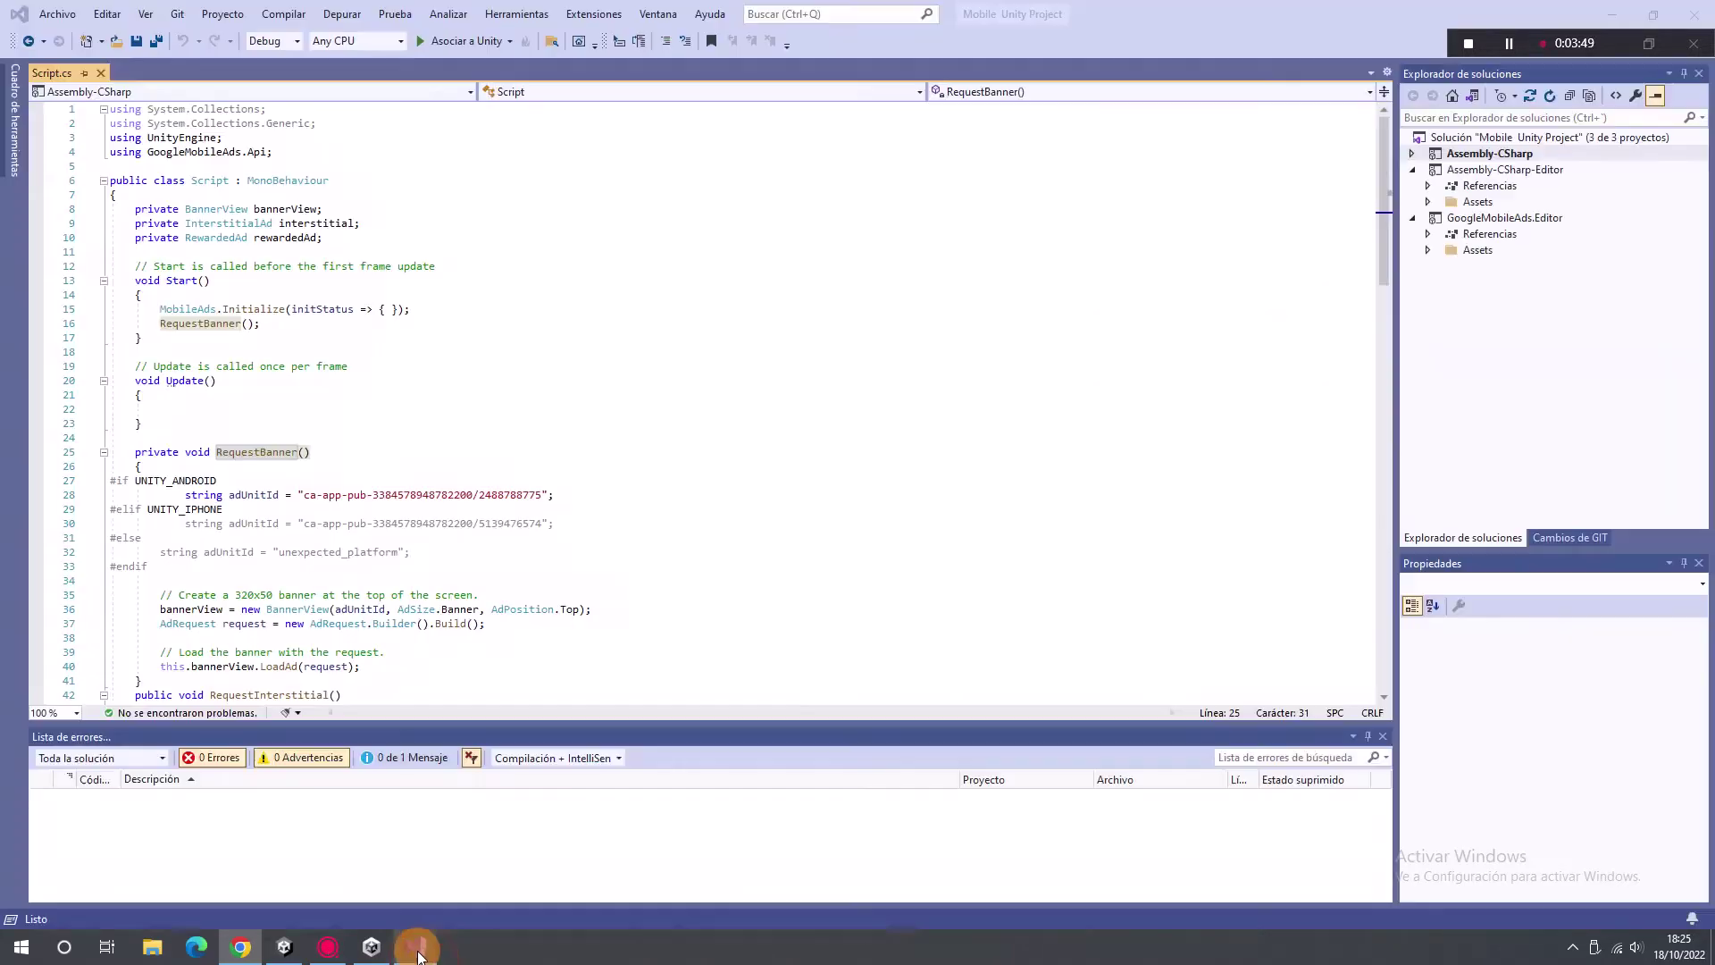
{"action": "left_click", "coordinate": [417, 954]}
Step: Replace the old Android banner ad unit ID in RequestBanner with the copied Banner ID
{"action": "left_click", "coordinate": [417, 954]}
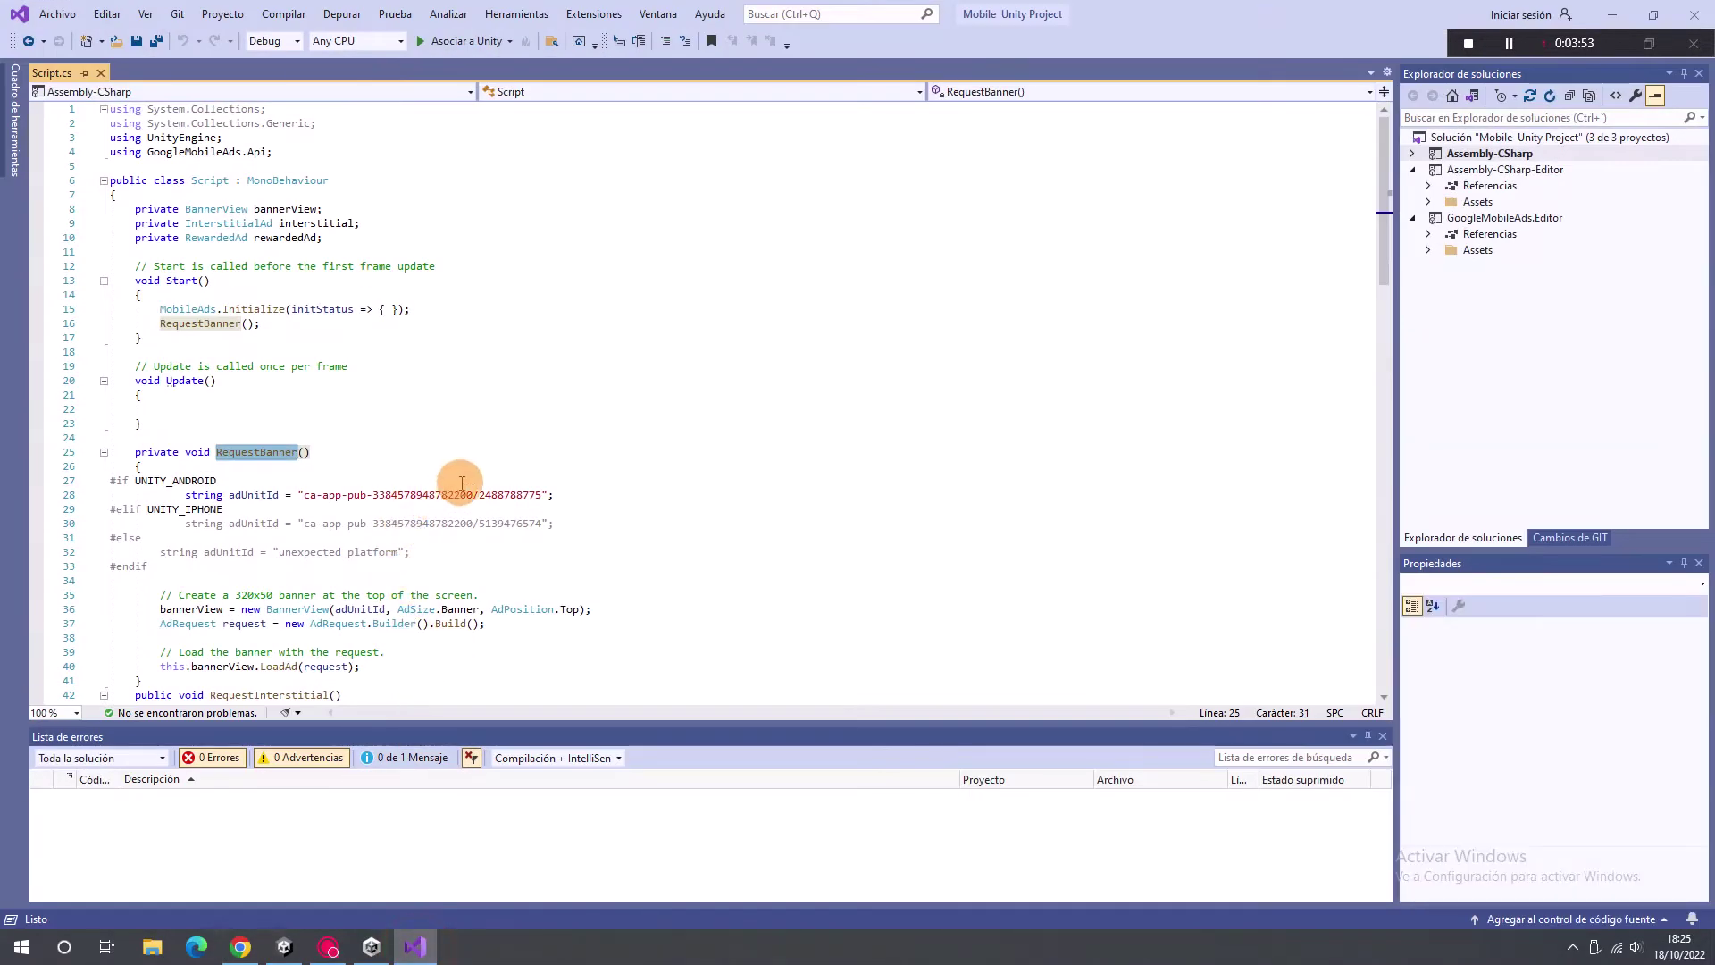
{"action": "left_click_drag", "start_coordinate": [545, 490], "coordinate": [305, 496]}
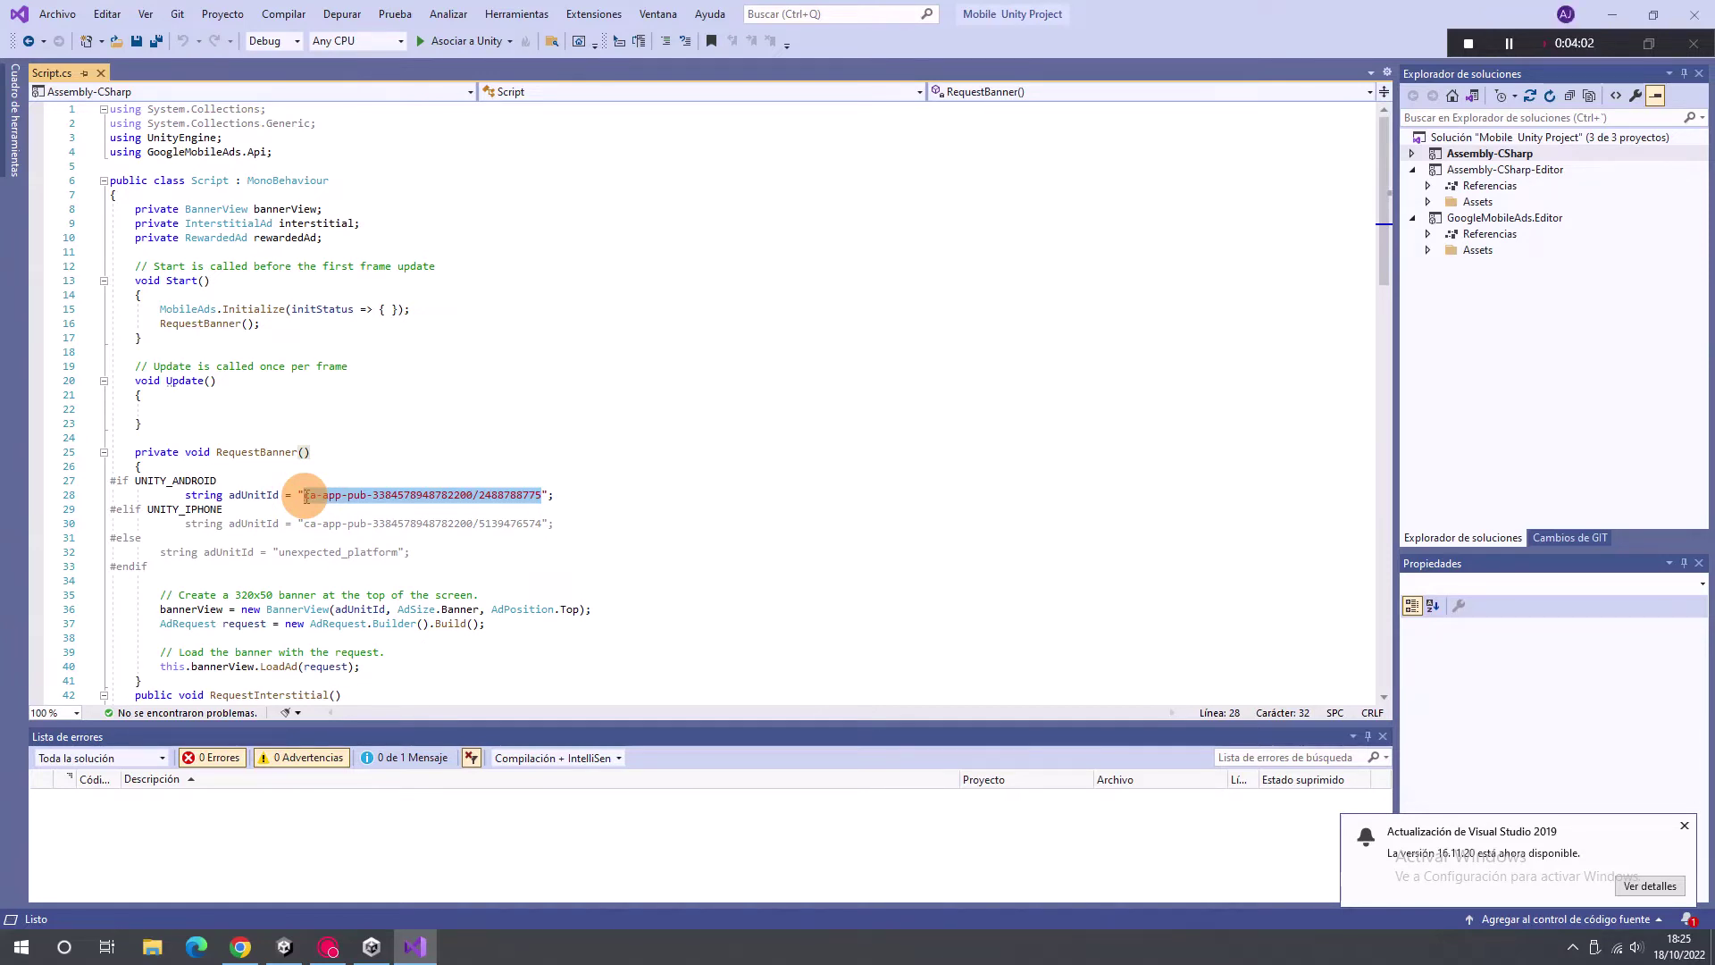
{"action": "key", "text": "BackSpace"}
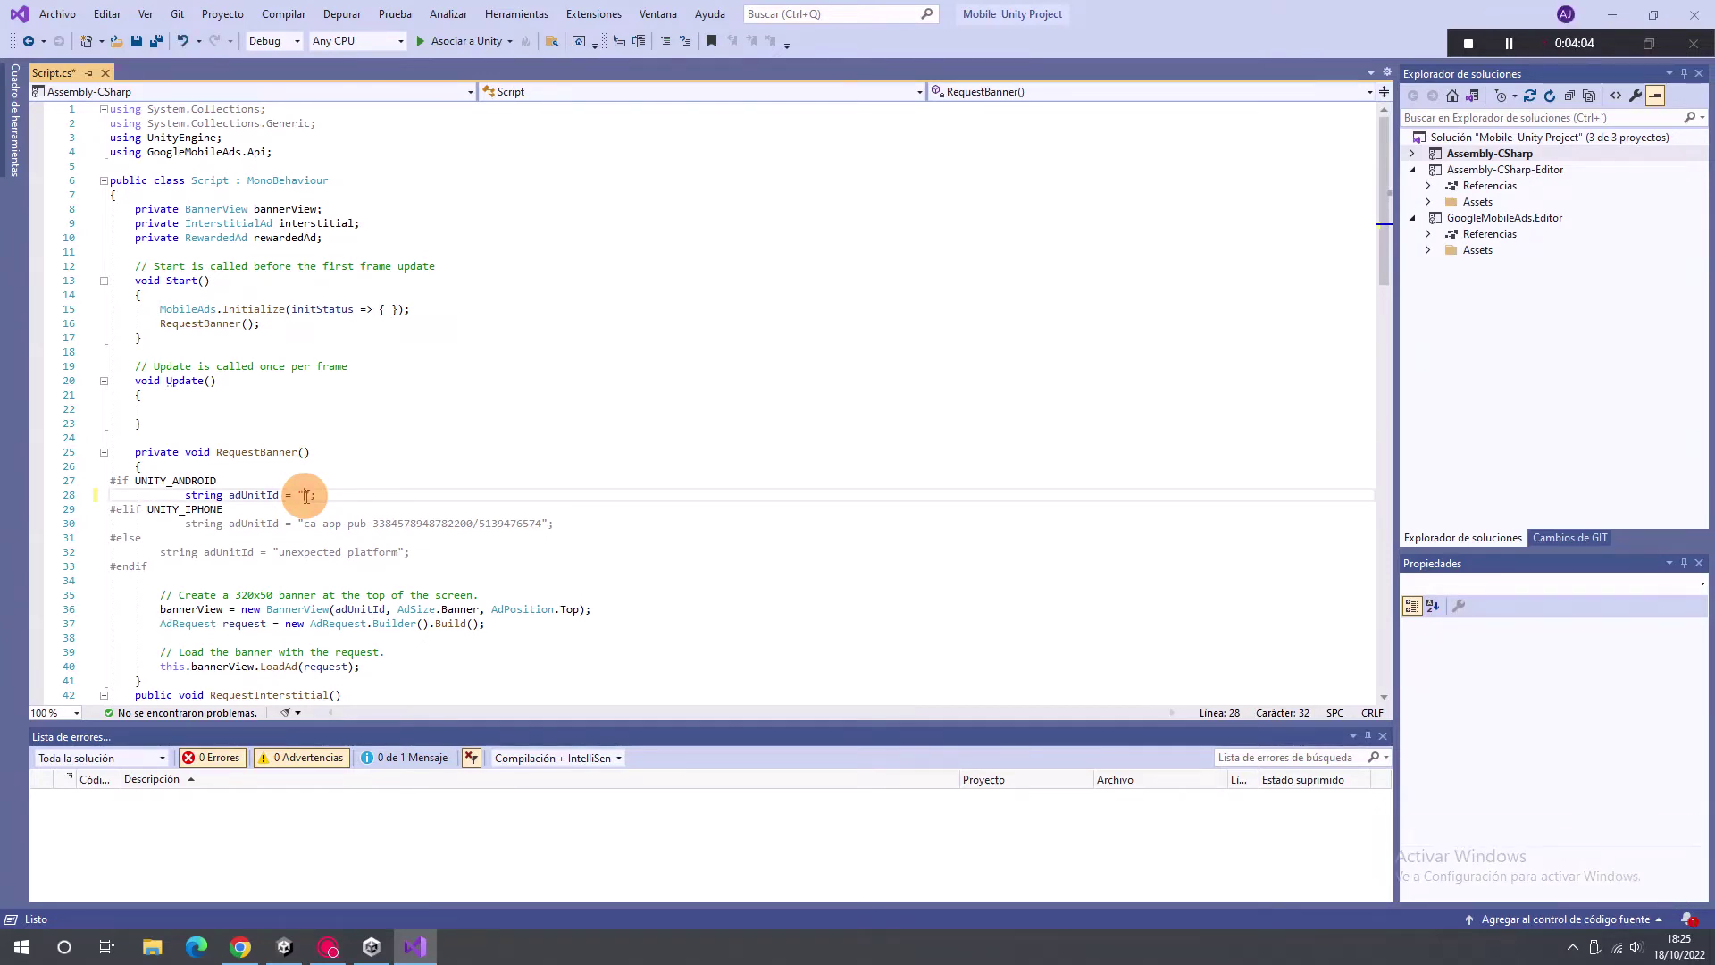
{"action": "key", "text": "ctrl+v"}
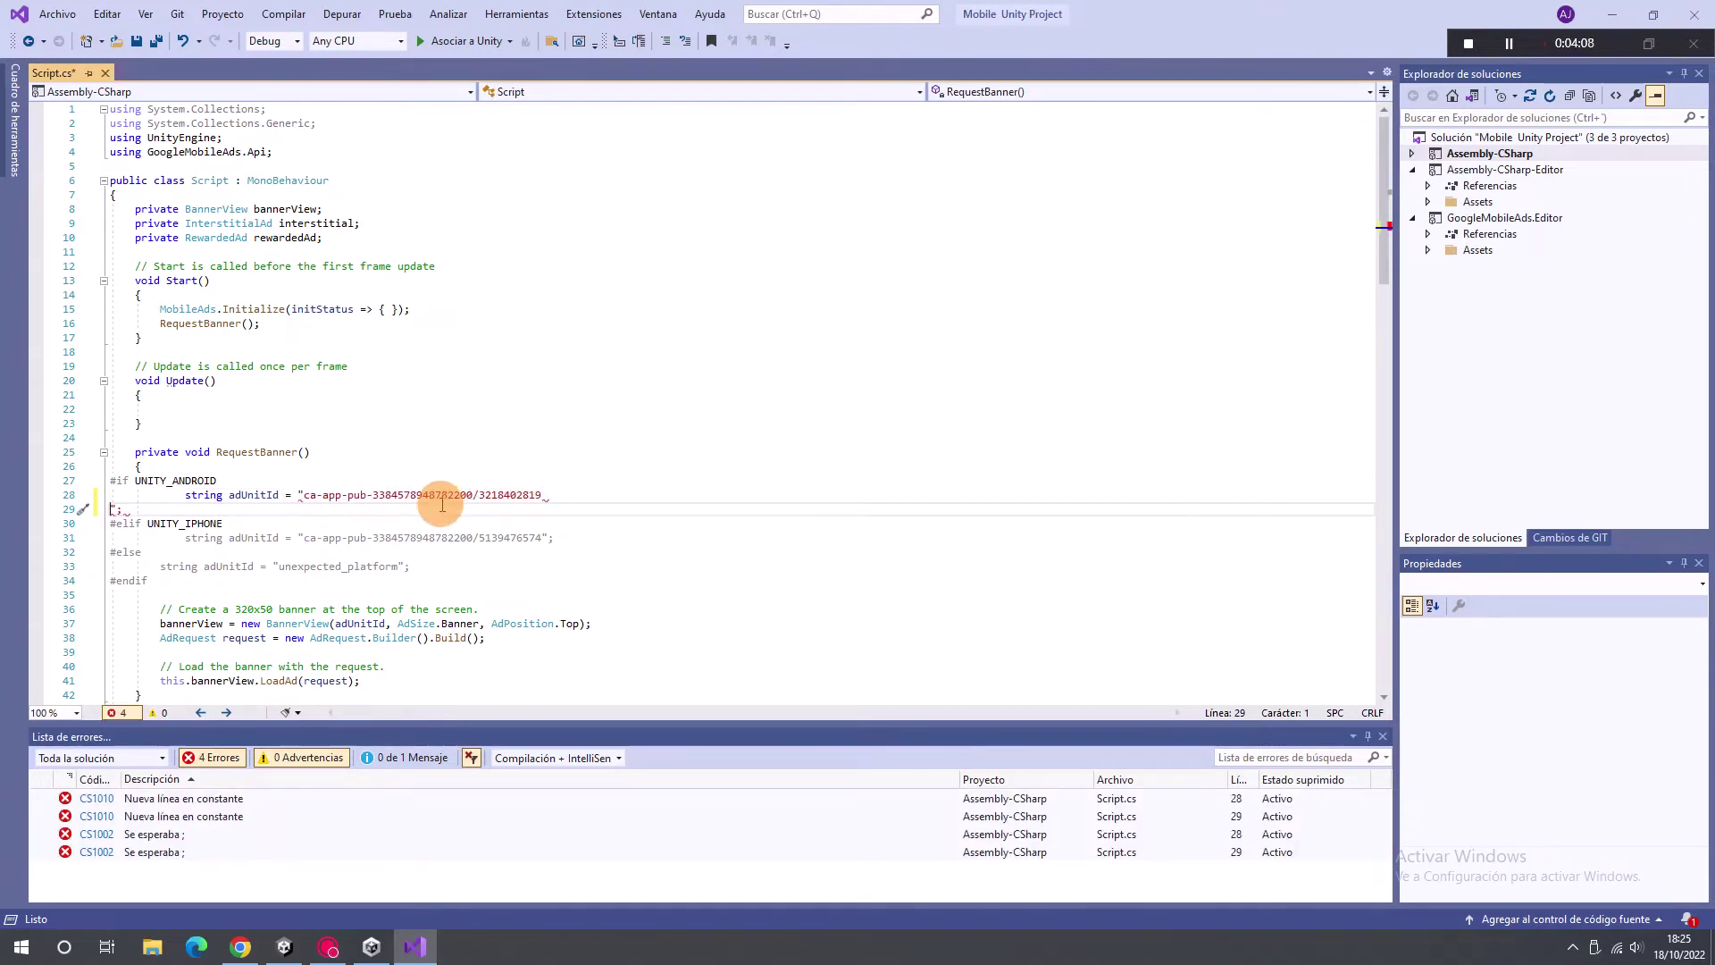
{"action": "key", "text": "BackSpace"}
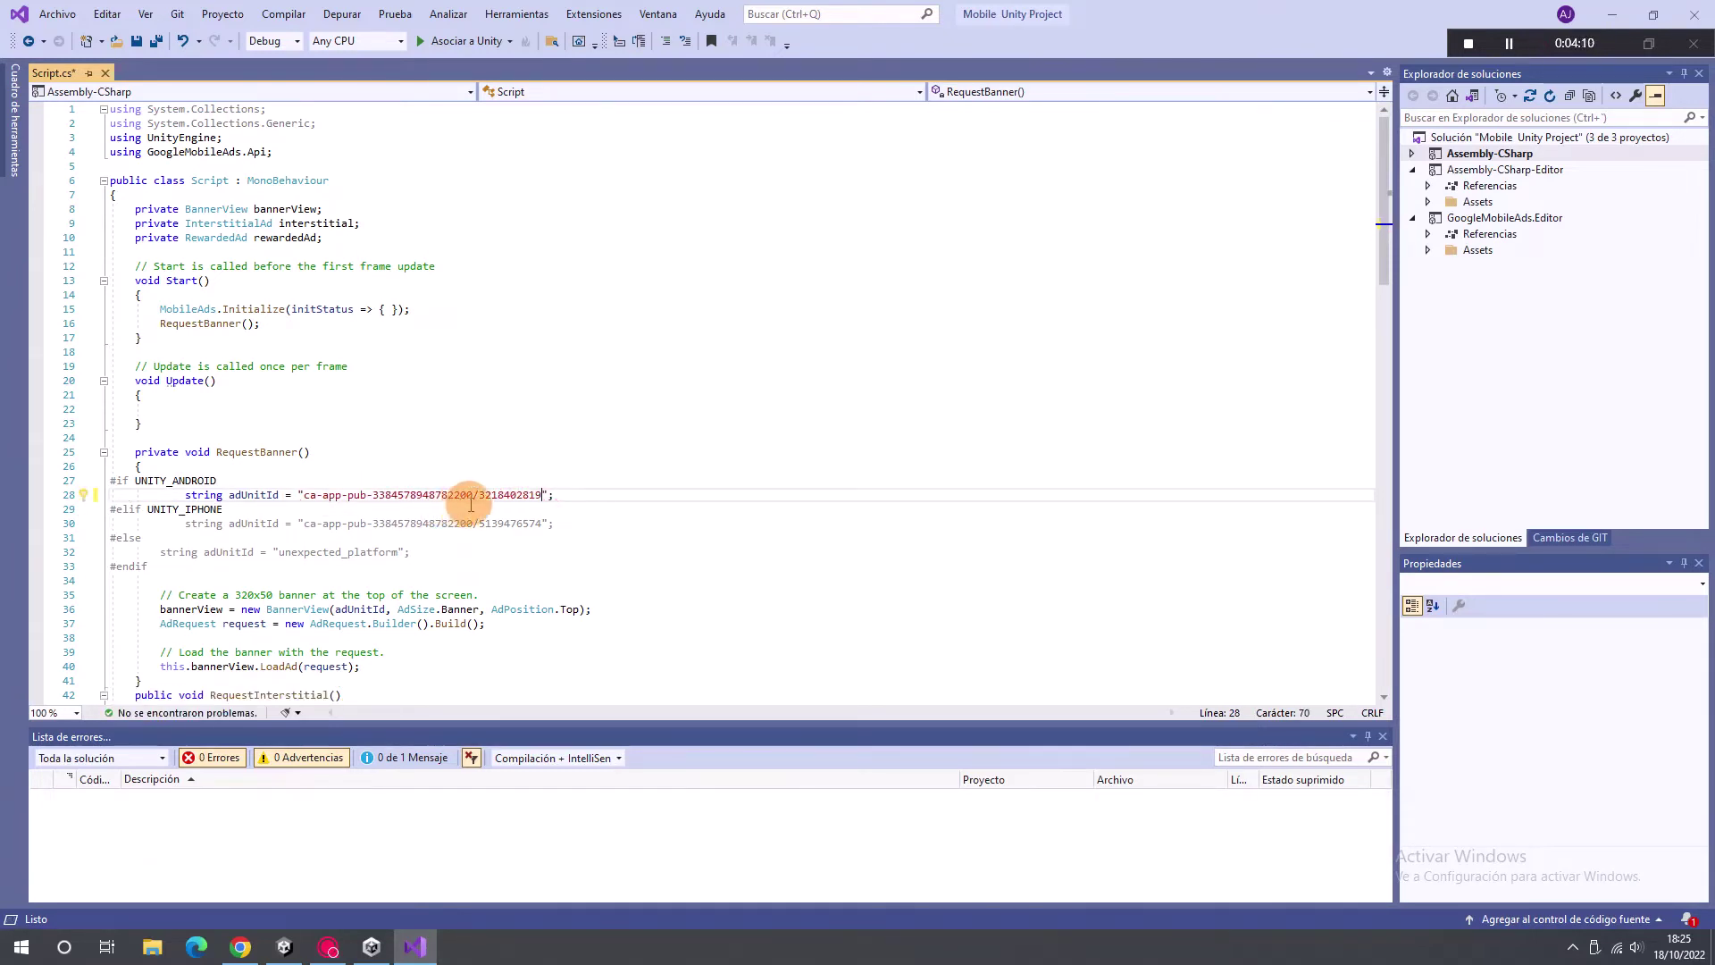
{"action": "left_click", "coordinate": [550, 494]}
Step: Scroll to and select the RequestInterstitial method, then bring up AdMob in the browser
{"action": "scroll", "coordinate": [478, 560], "scroll_direction": "down", "scroll_amount": 3}
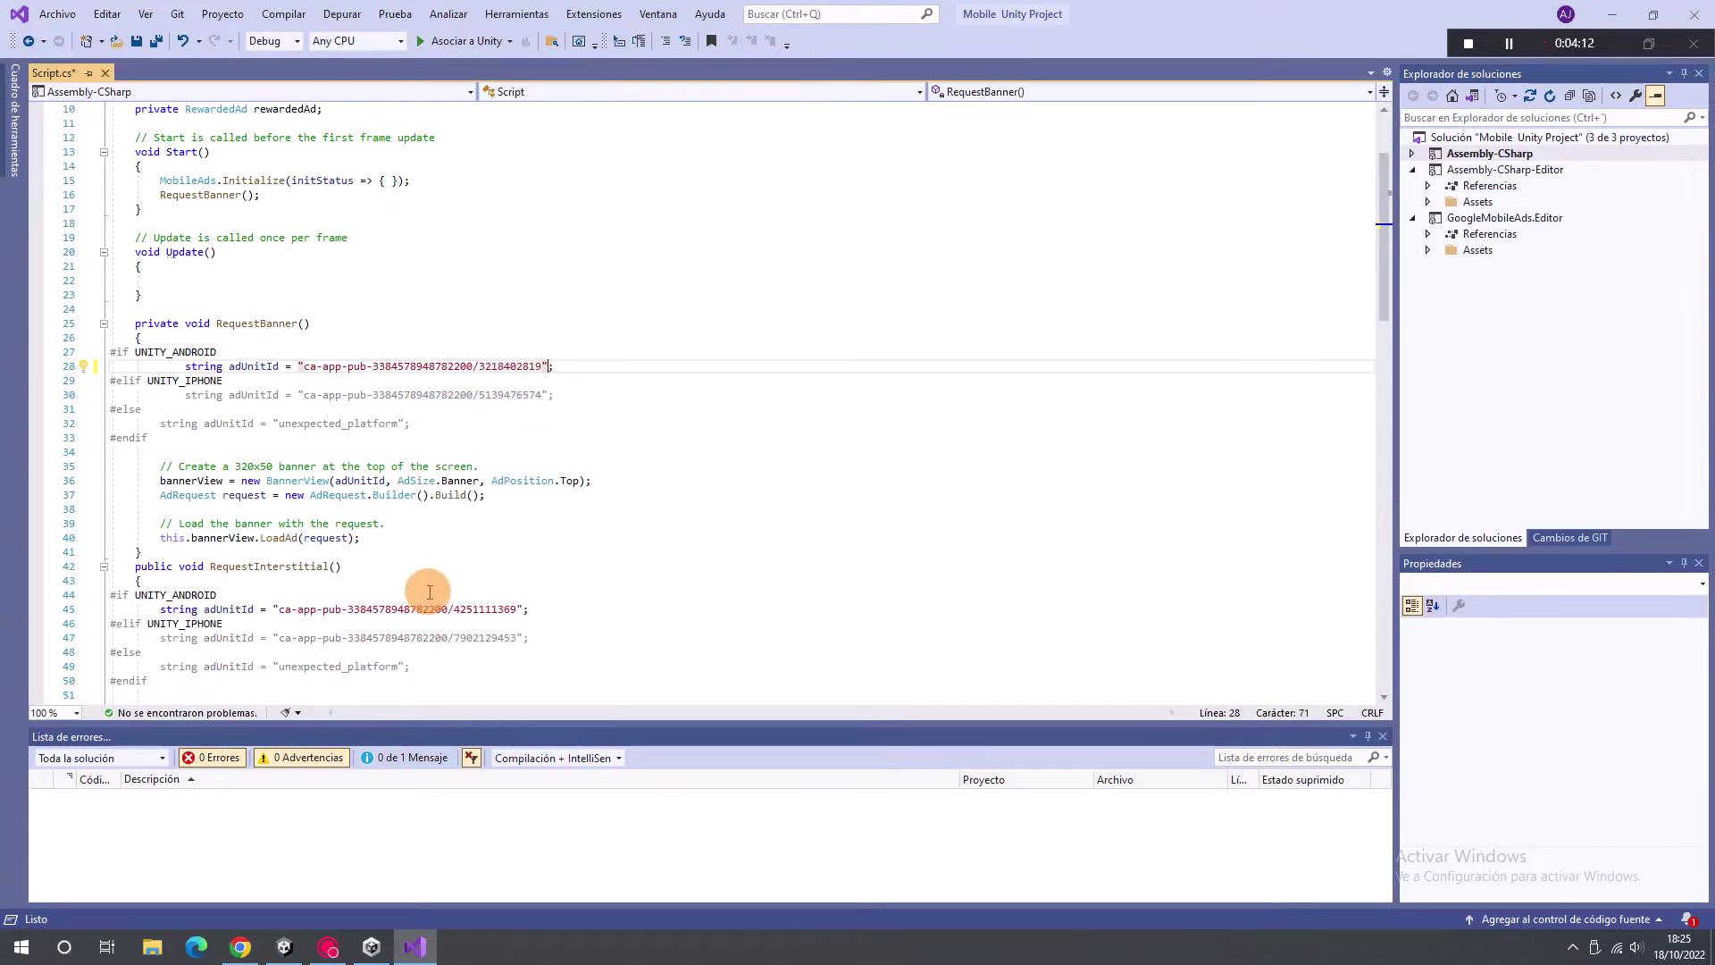
{"action": "scroll", "coordinate": [357, 547], "scroll_direction": "down", "scroll_amount": 3}
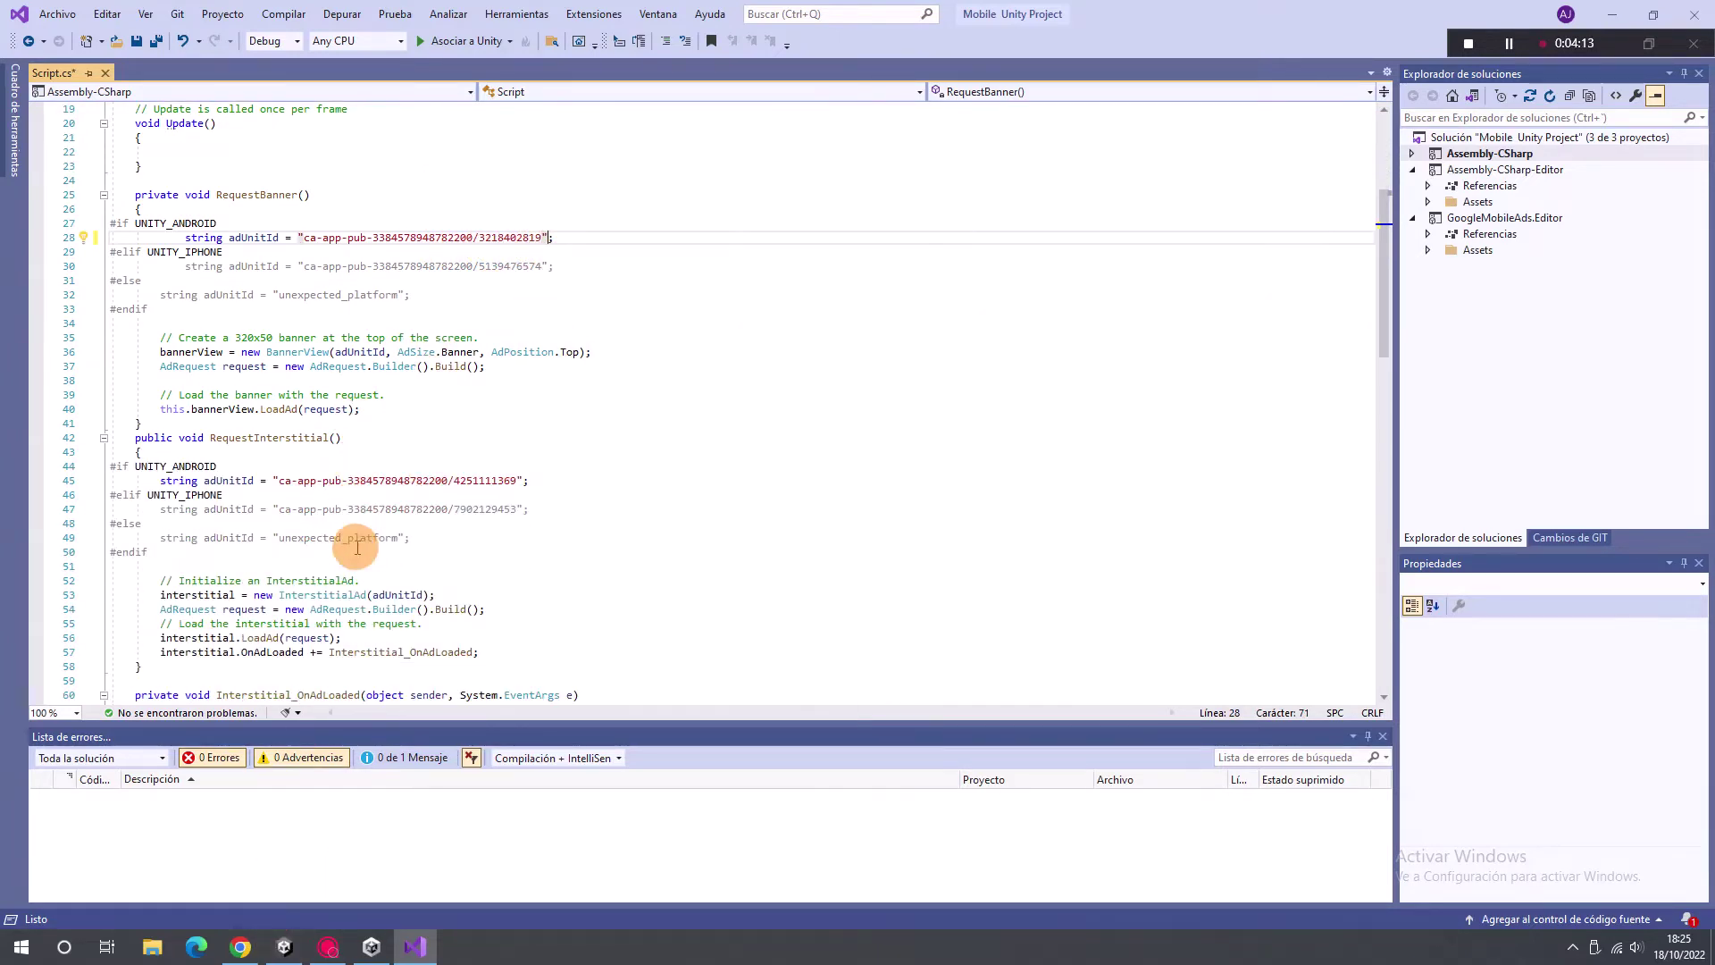
{"action": "left_click", "coordinate": [212, 438]}
{"action": "left_click_drag", "start_coordinate": [212, 438], "coordinate": [328, 438]}
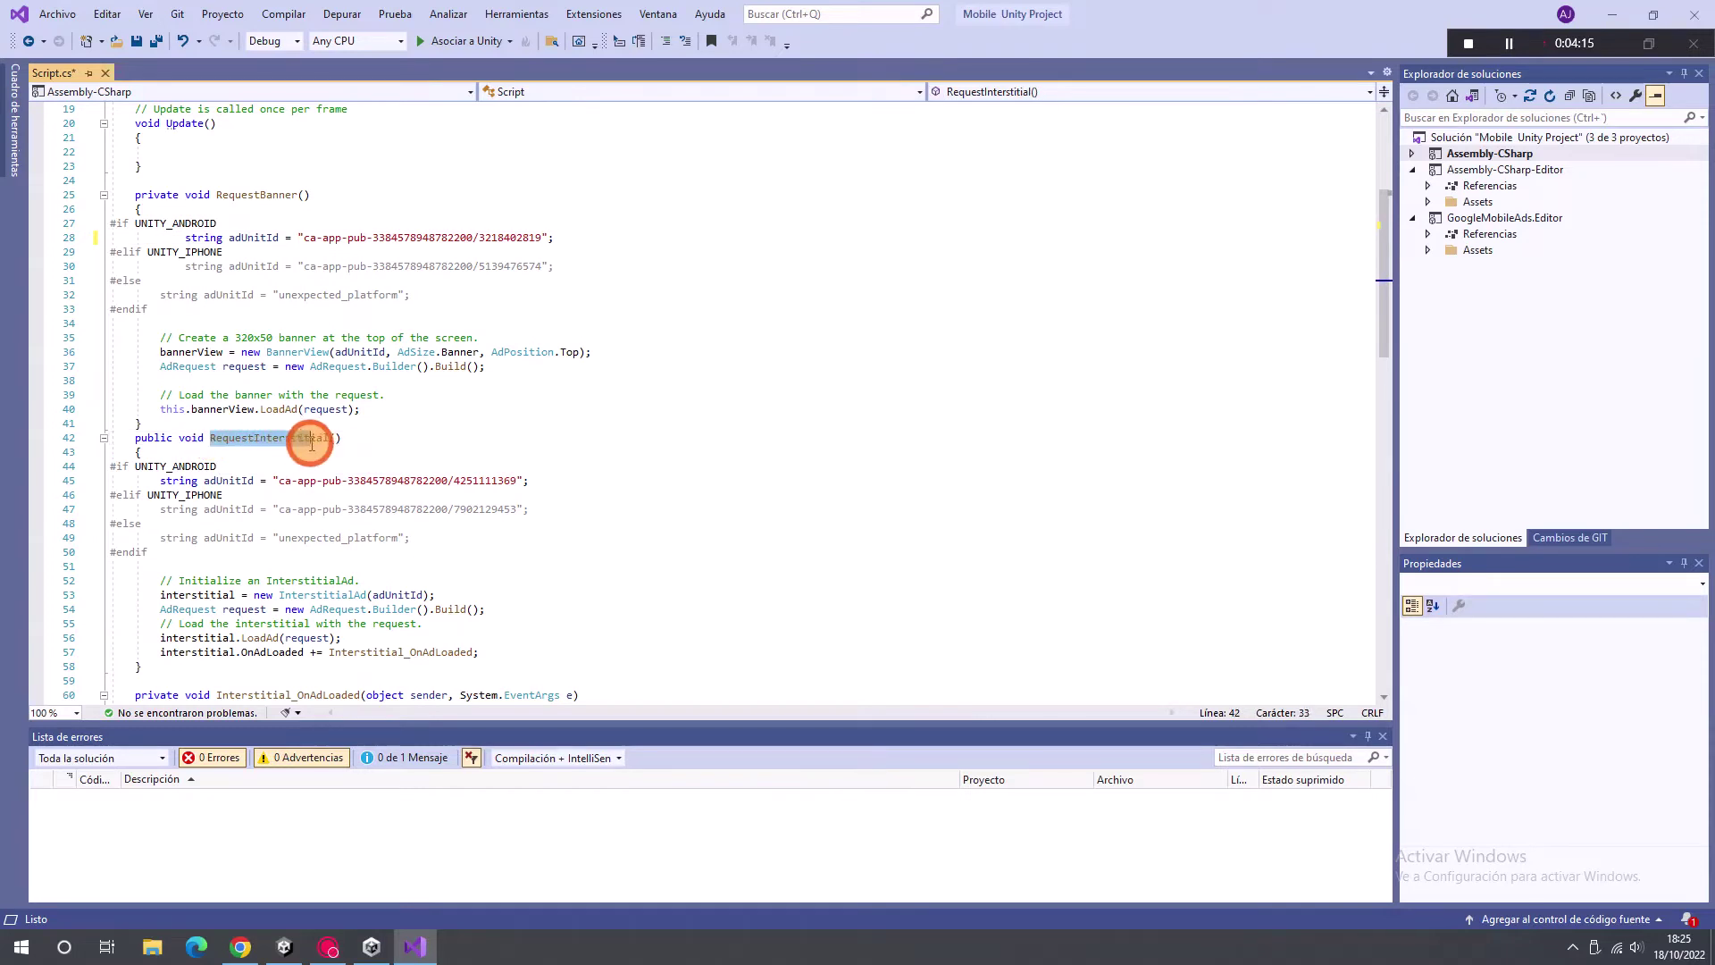
{"action": "scroll", "coordinate": [320, 528], "scroll_direction": "down", "scroll_amount": 5}
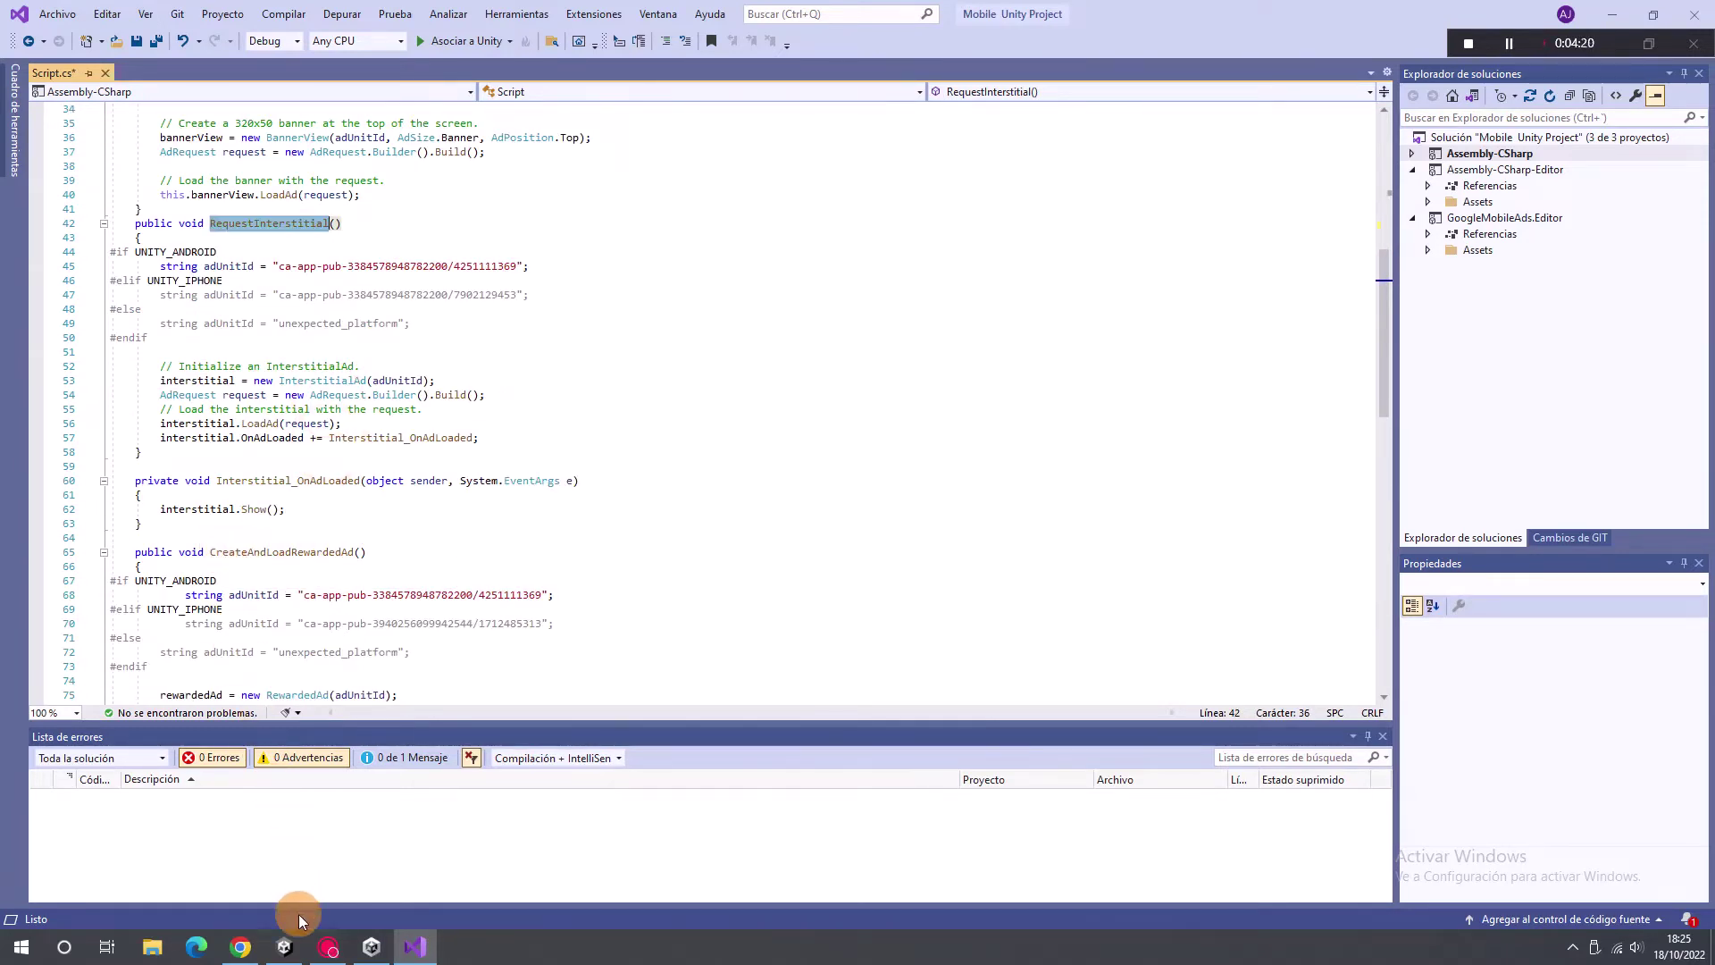
{"action": "left_click", "coordinate": [240, 947]}
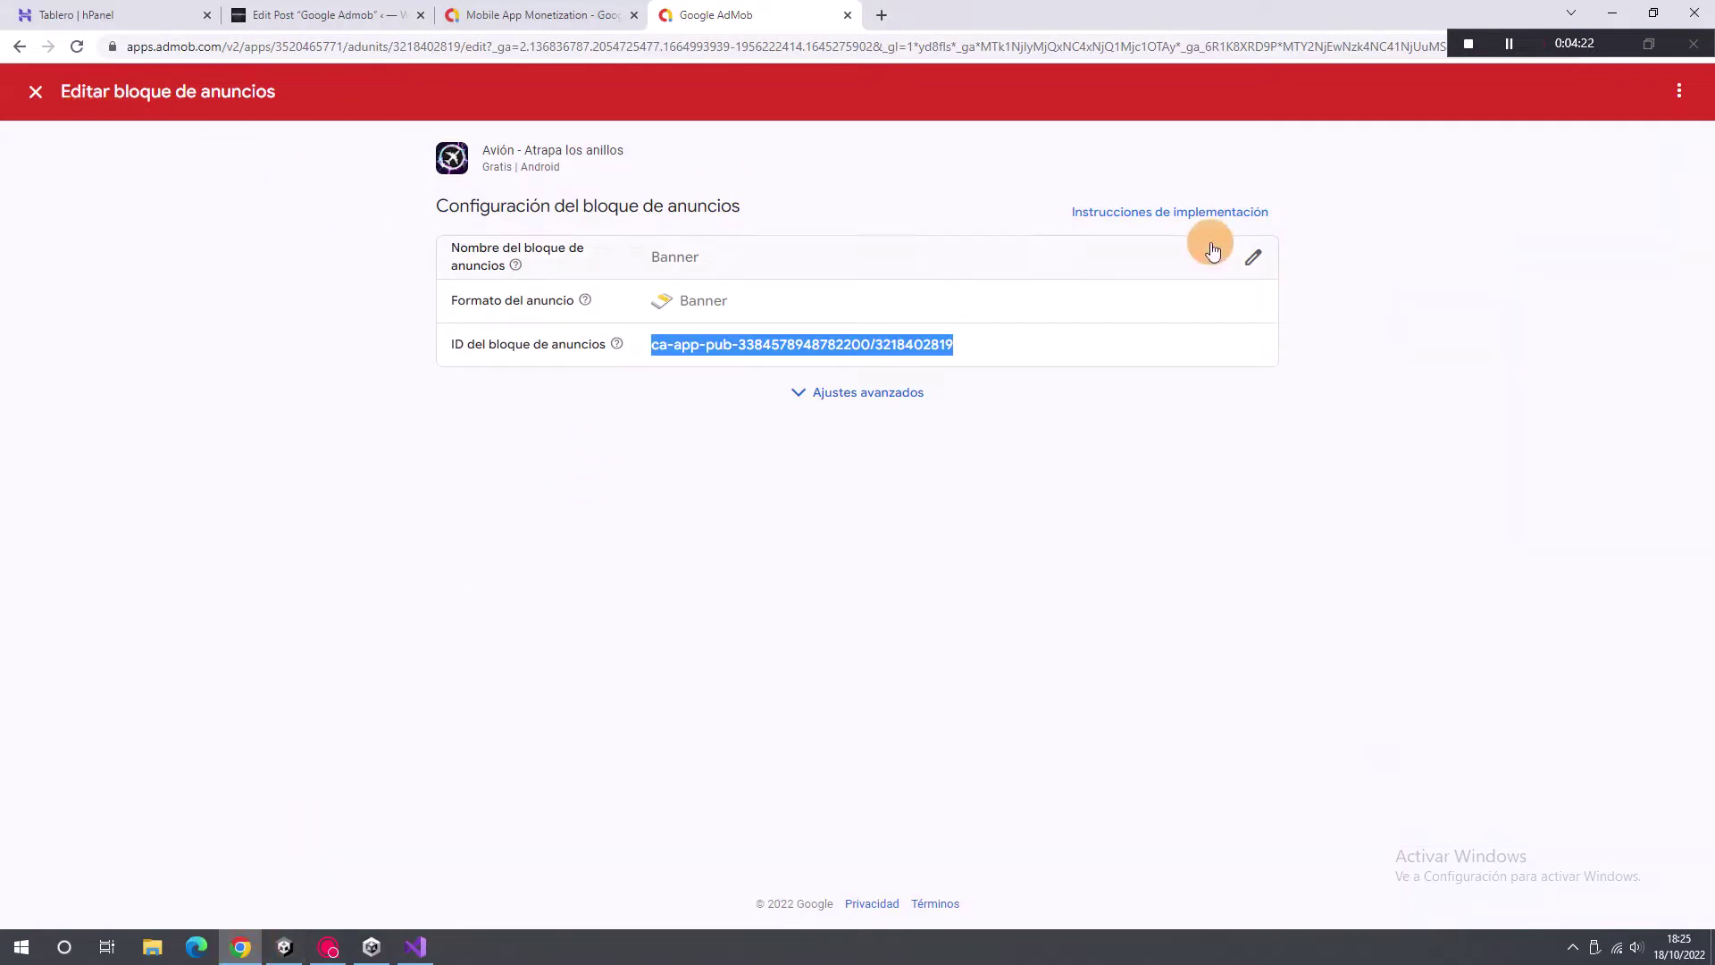
Step: Close the Banner editor, open the Intersticial ad unit, and copy its ad unit ID
{"action": "left_click", "coordinate": [33, 91]}
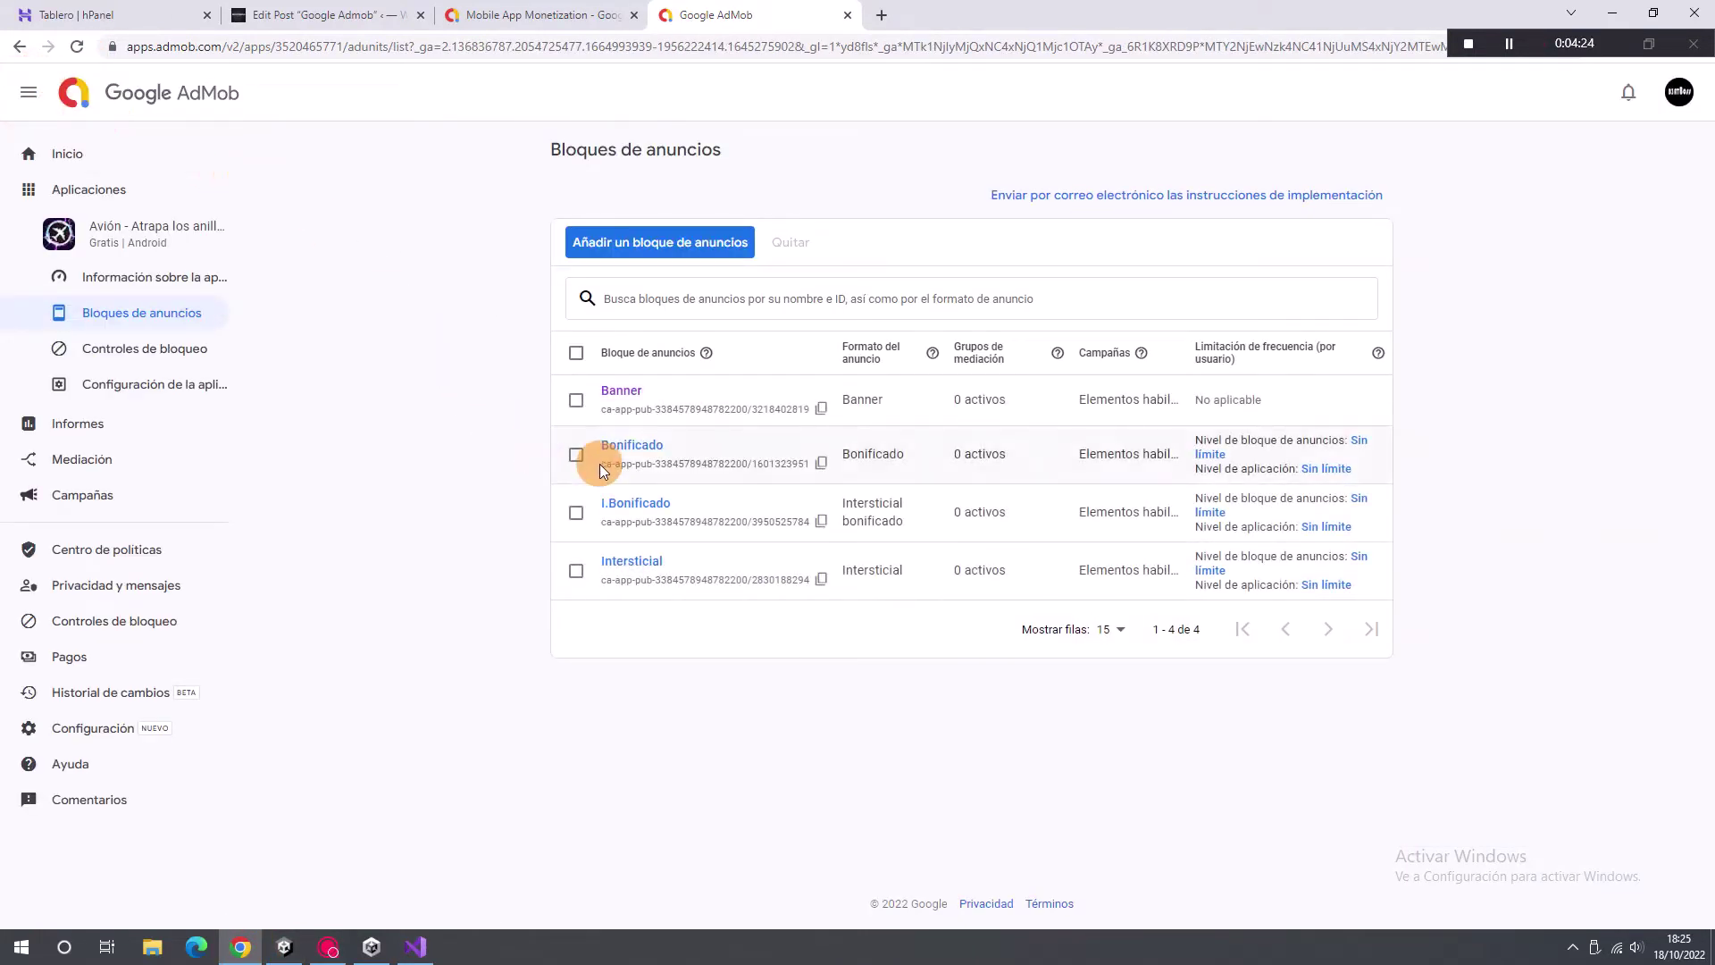
{"action": "left_click", "coordinate": [623, 561]}
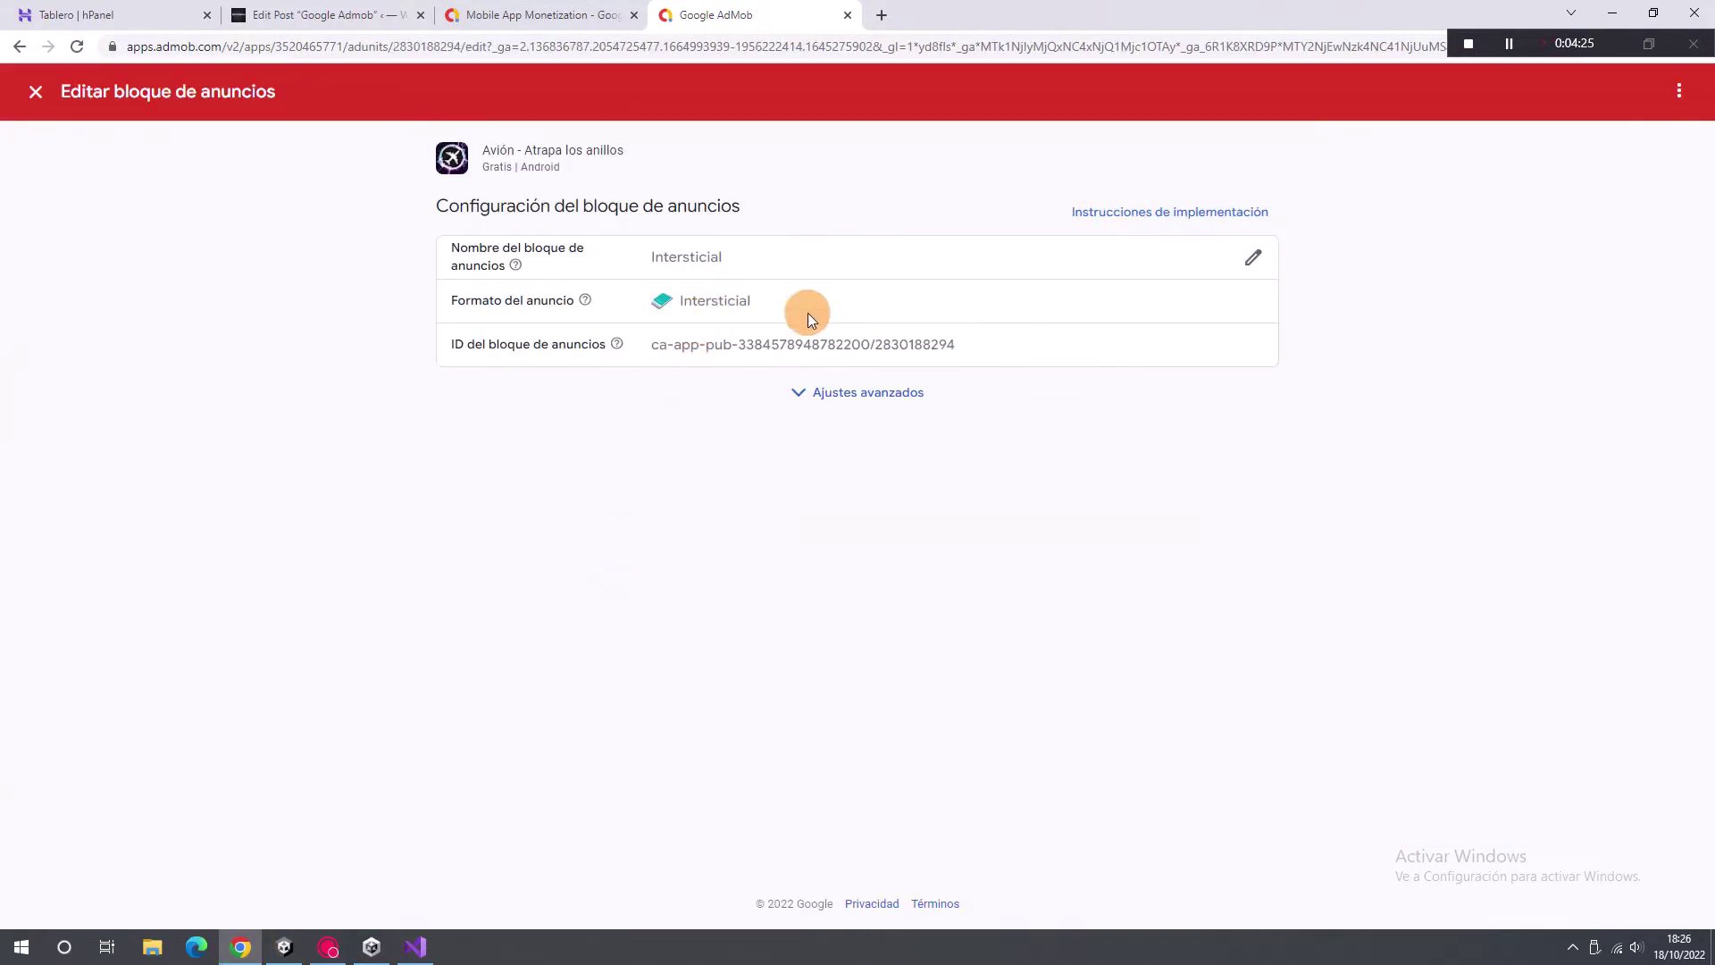
{"action": "triple_click", "coordinate": [856, 345]}
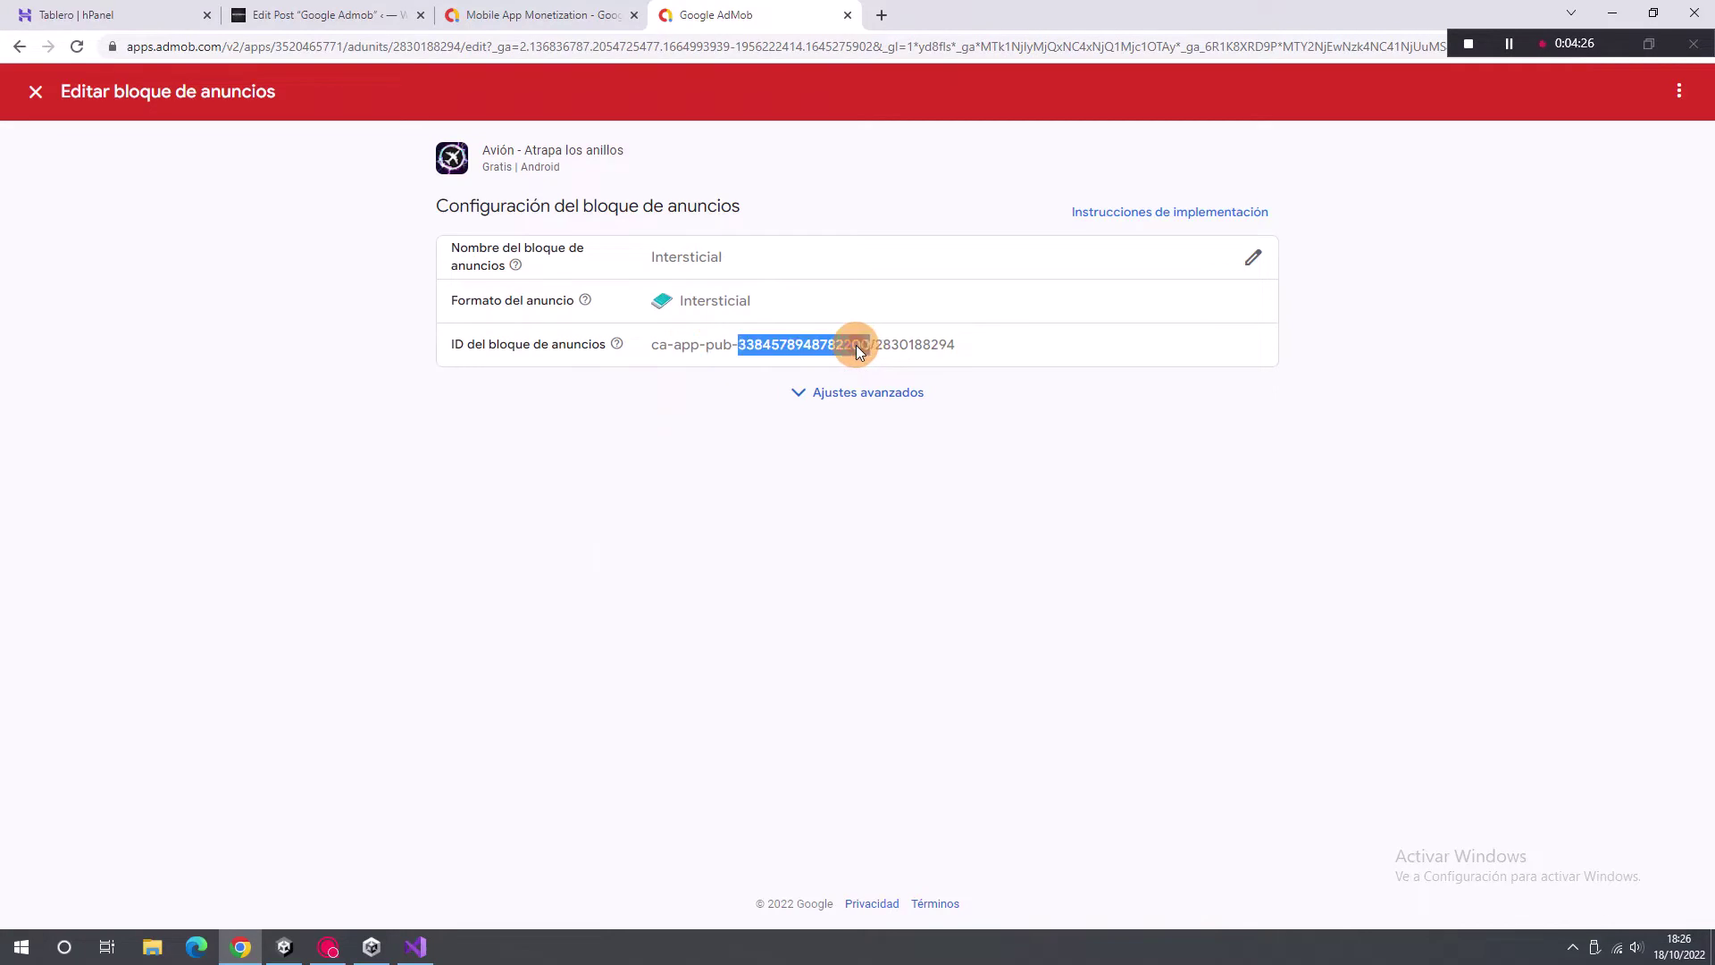
{"action": "right_click", "coordinate": [711, 345]}
{"action": "left_click", "coordinate": [732, 352]}
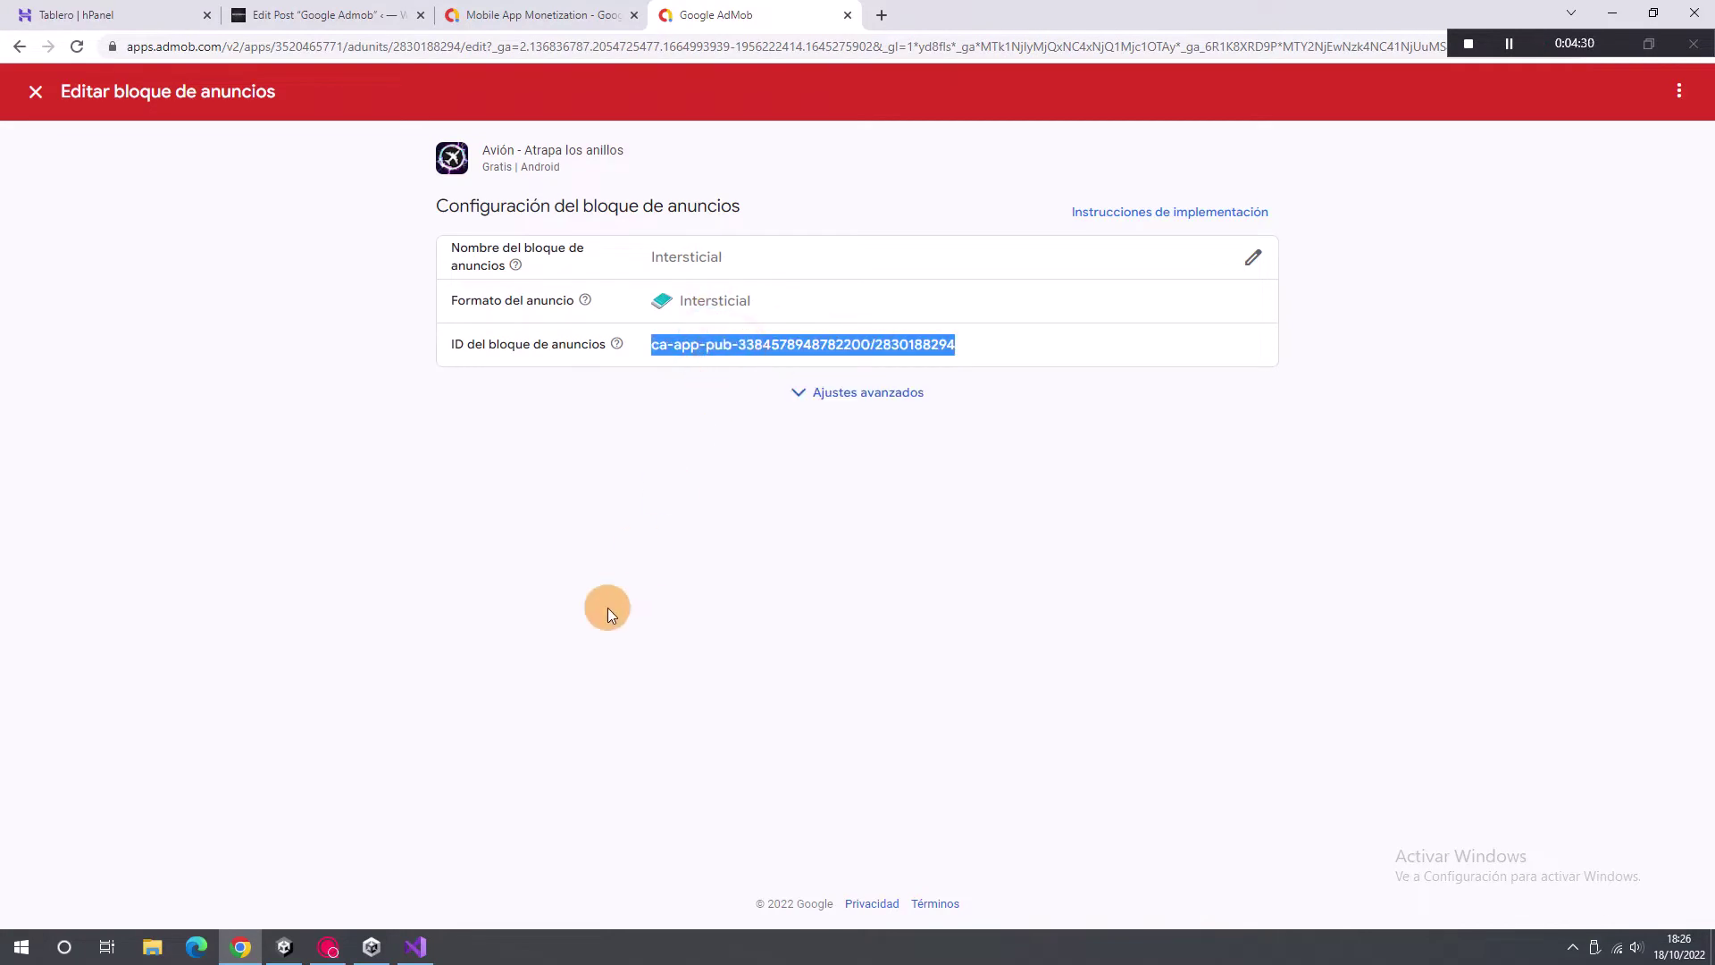
{"action": "left_click", "coordinate": [416, 945]}
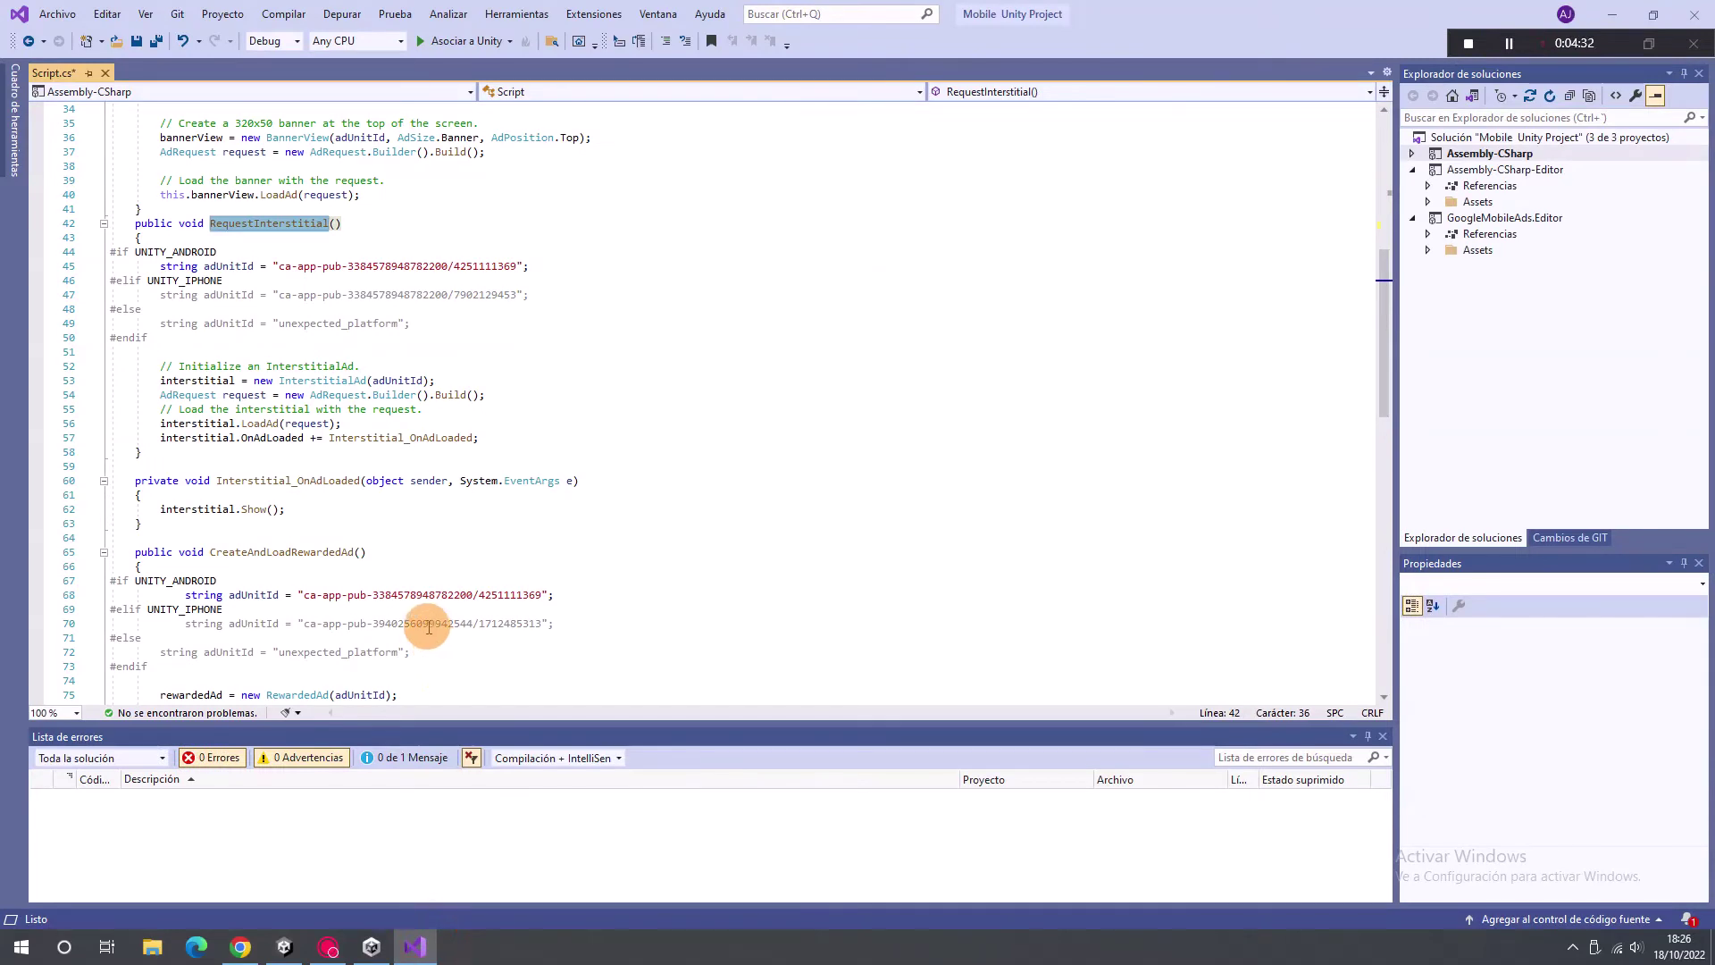
{"action": "triple_click", "coordinate": [343, 268]}
{"action": "left_click", "coordinate": [342, 268]}
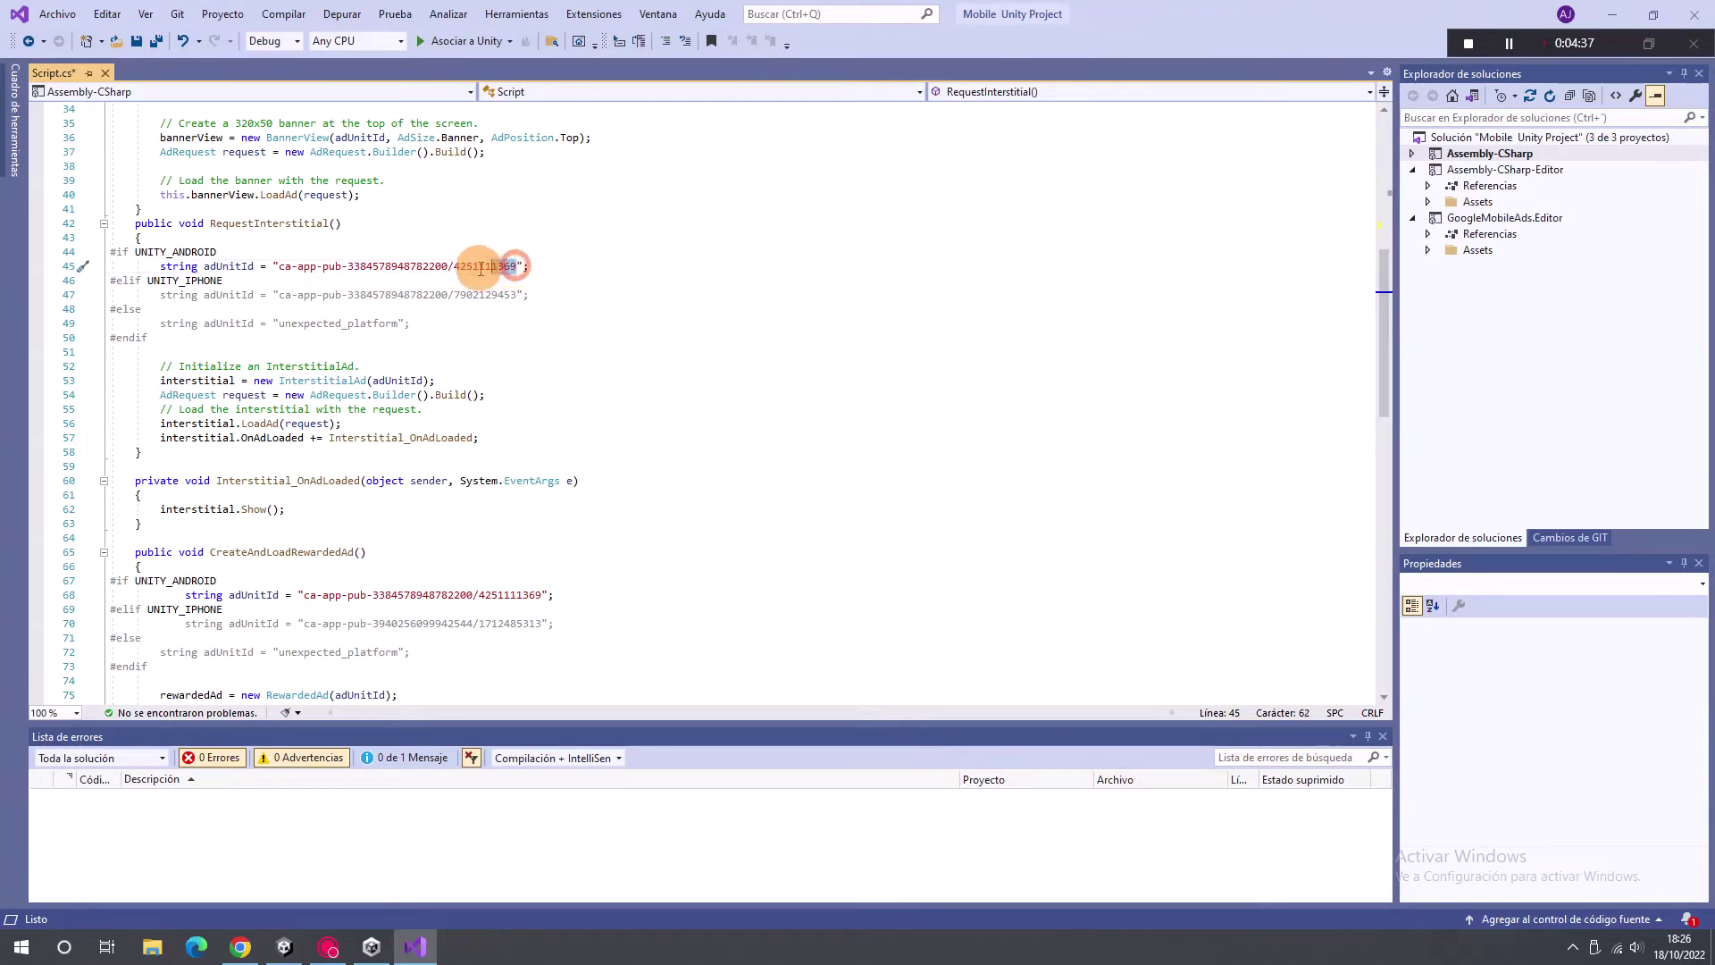
{"action": "mouse_move", "coordinate": [515, 268]}
{"action": "left_mouse_down"}
{"action": "mouse_move", "coordinate": [306, 283]}
{"action": "mouse_move", "coordinate": [279, 267]}
{"action": "left_mouse_up"}
{"action": "key", "text": "BackSpace"}
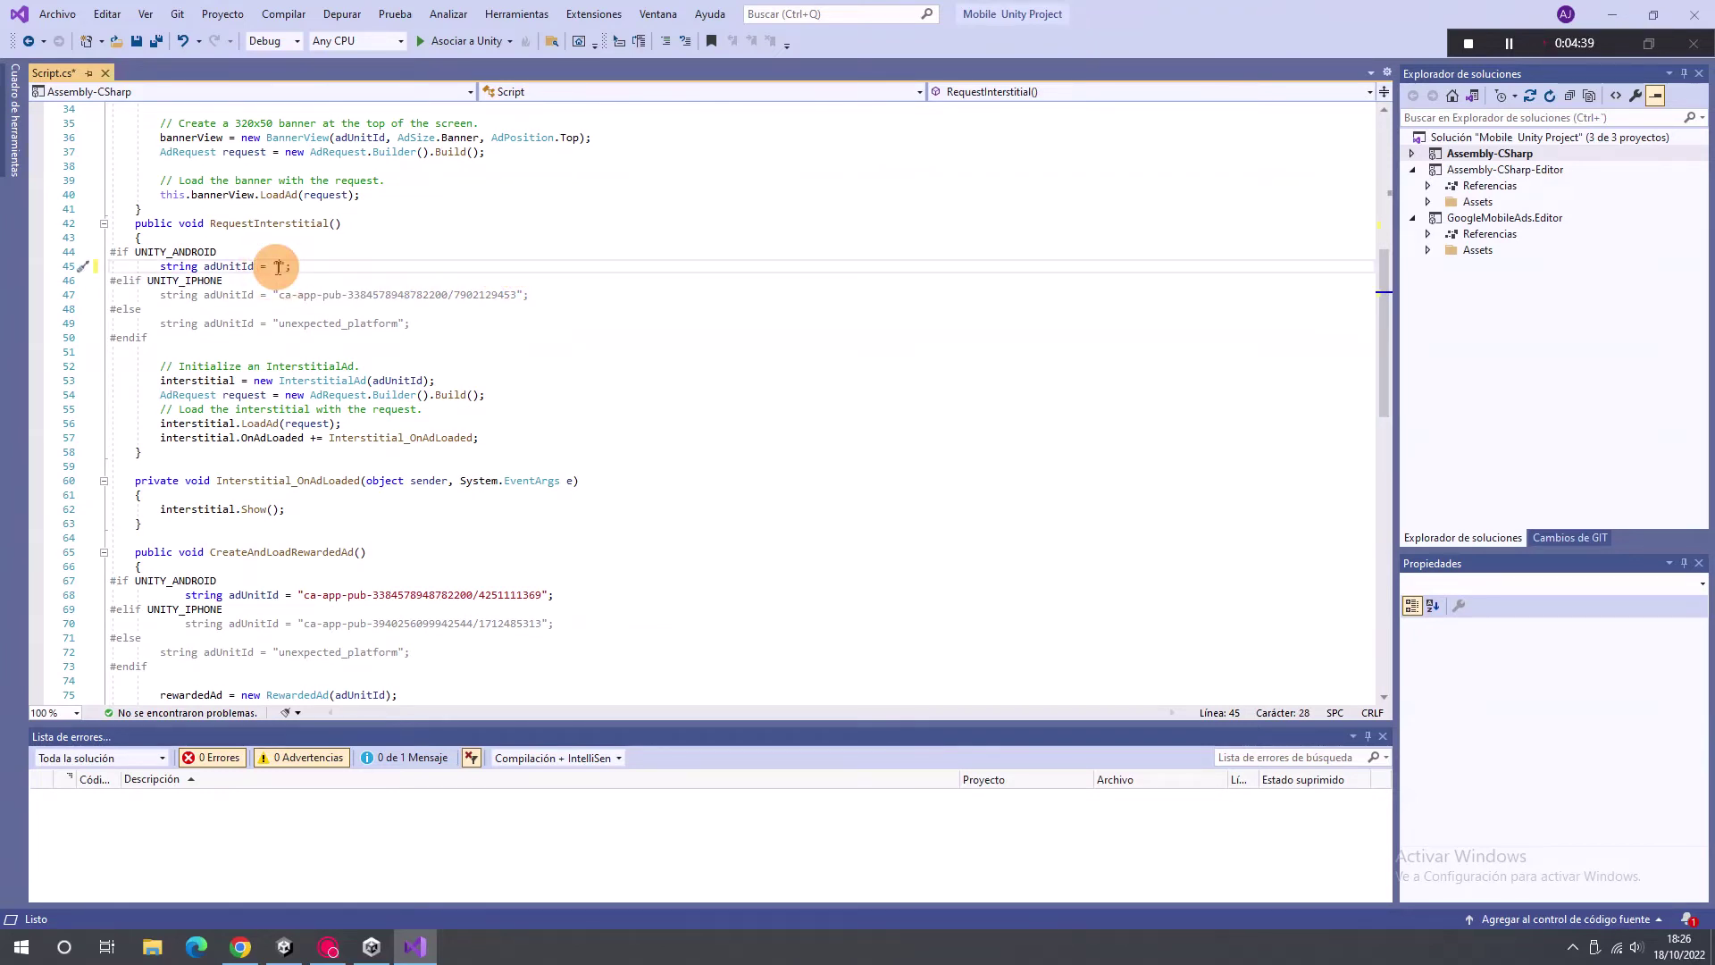
{"action": "key", "text": "ctrl+v"}
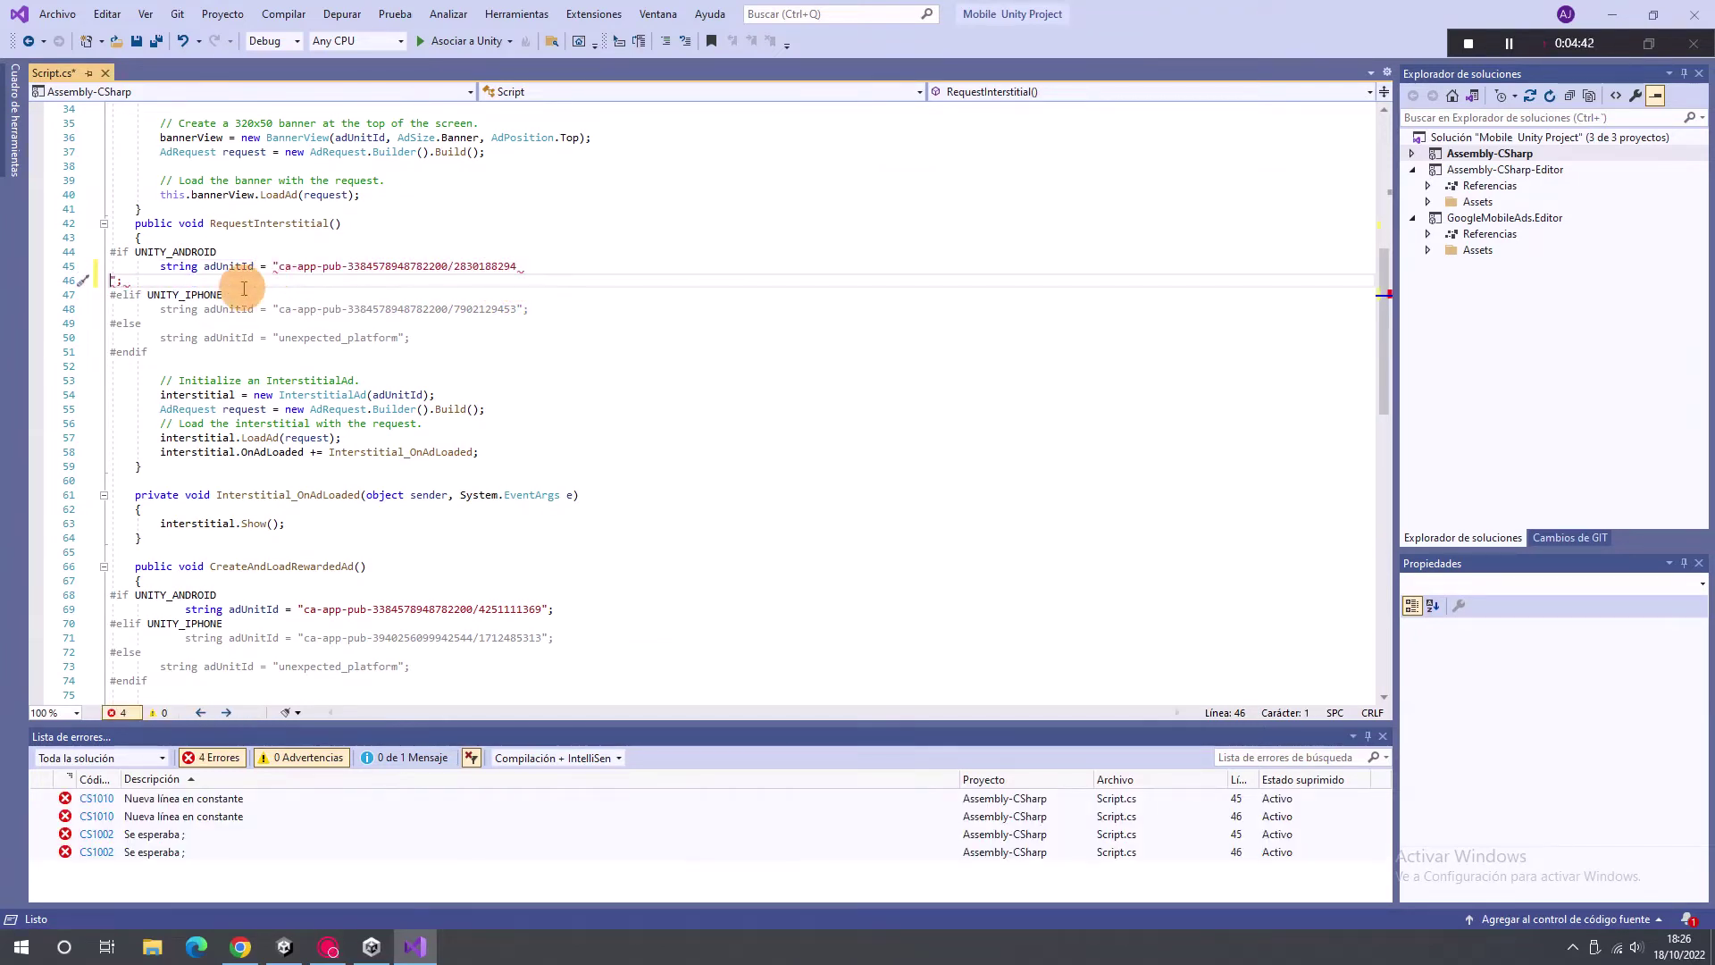
{"action": "key", "text": "BackSpace"}
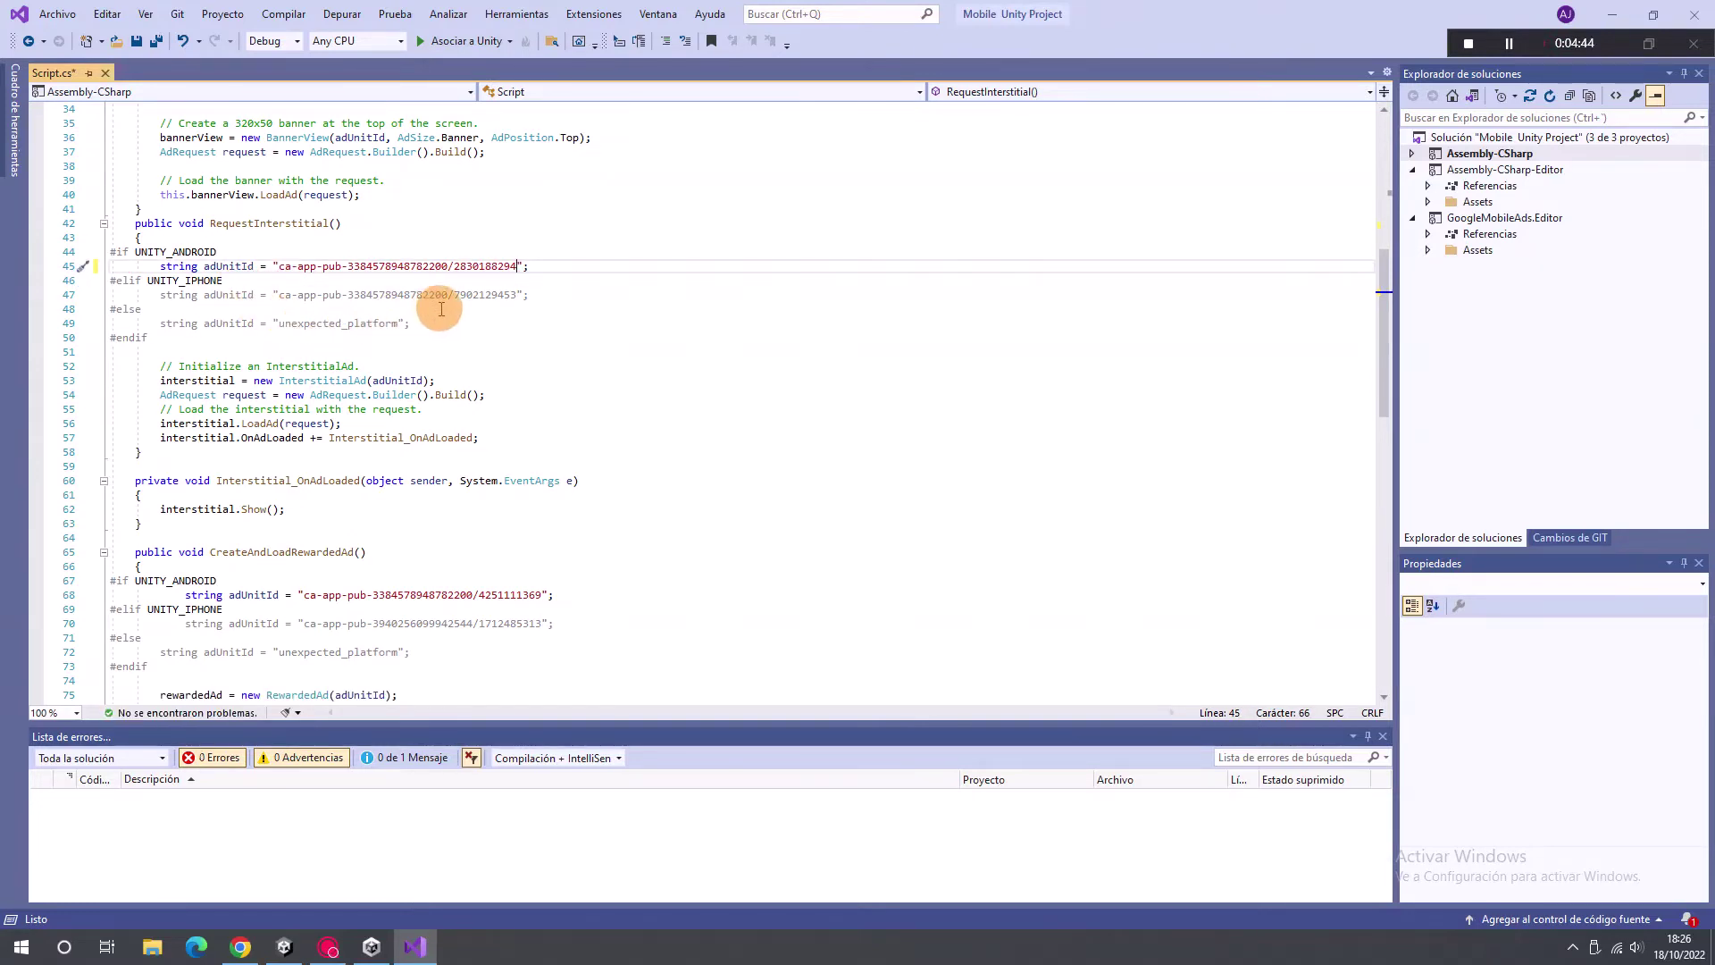
Step: Close the Intersticial ad unit editor in AdMob and open the Bonificado ad unit's settings
{"action": "left_click", "coordinate": [241, 947]}
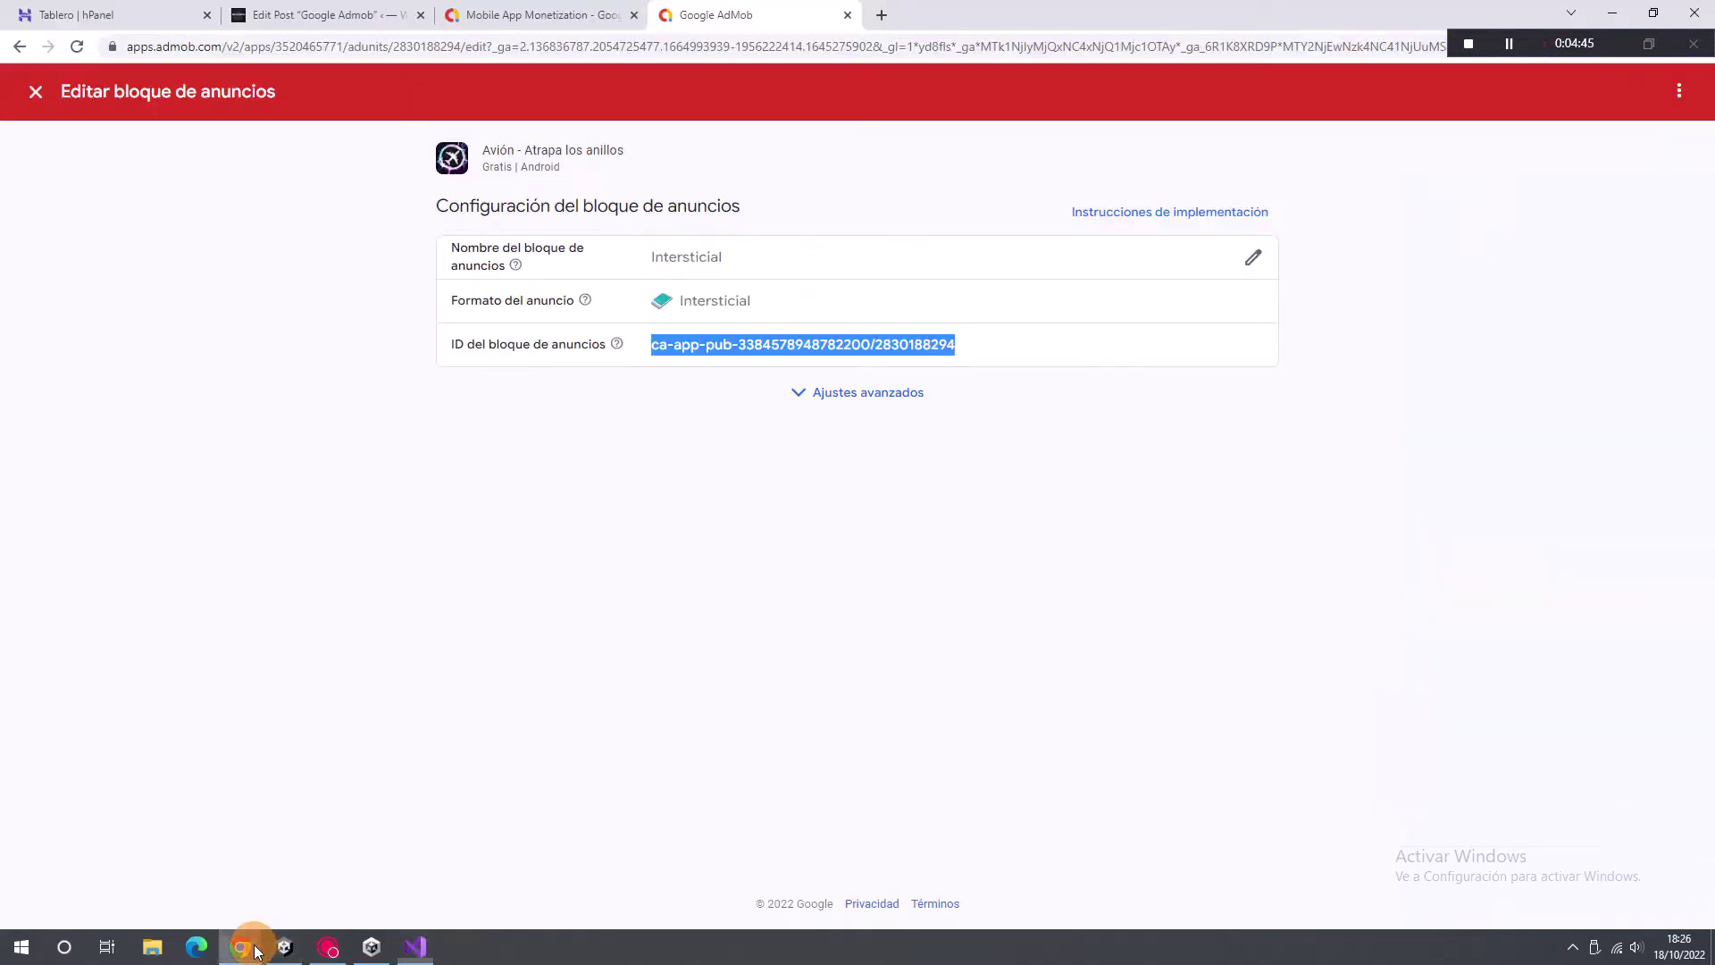
{"action": "left_click", "coordinate": [36, 91]}
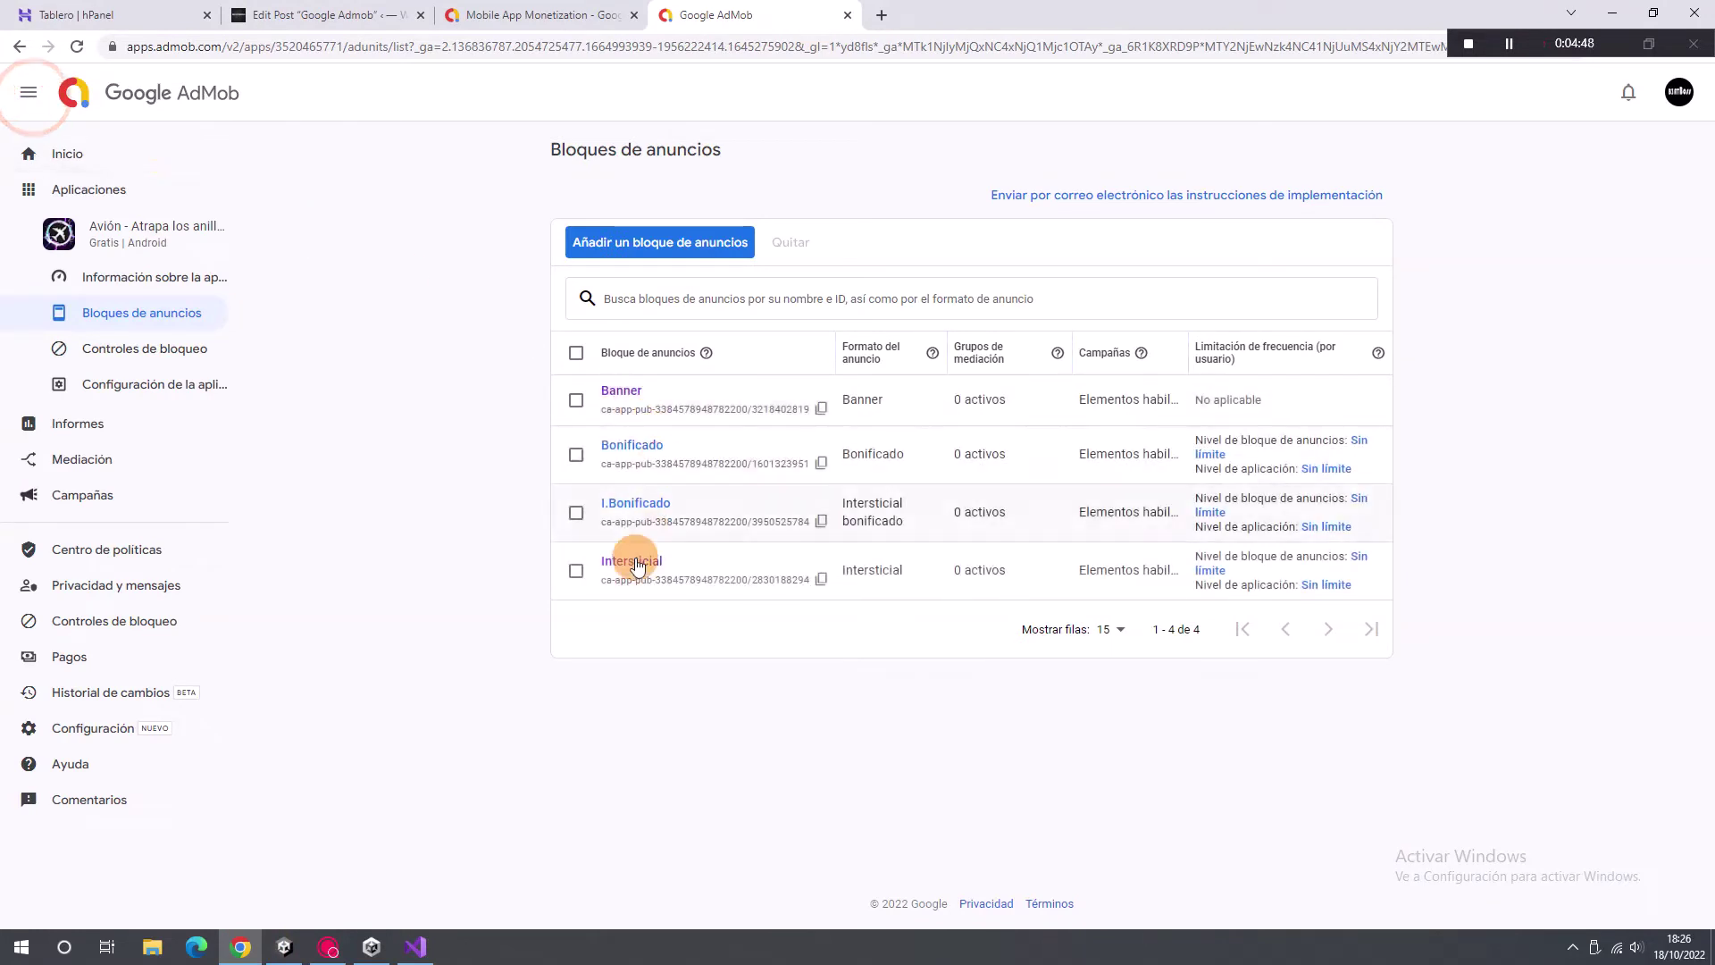
{"action": "left_click", "coordinate": [645, 458]}
{"action": "left_click", "coordinate": [678, 253]}
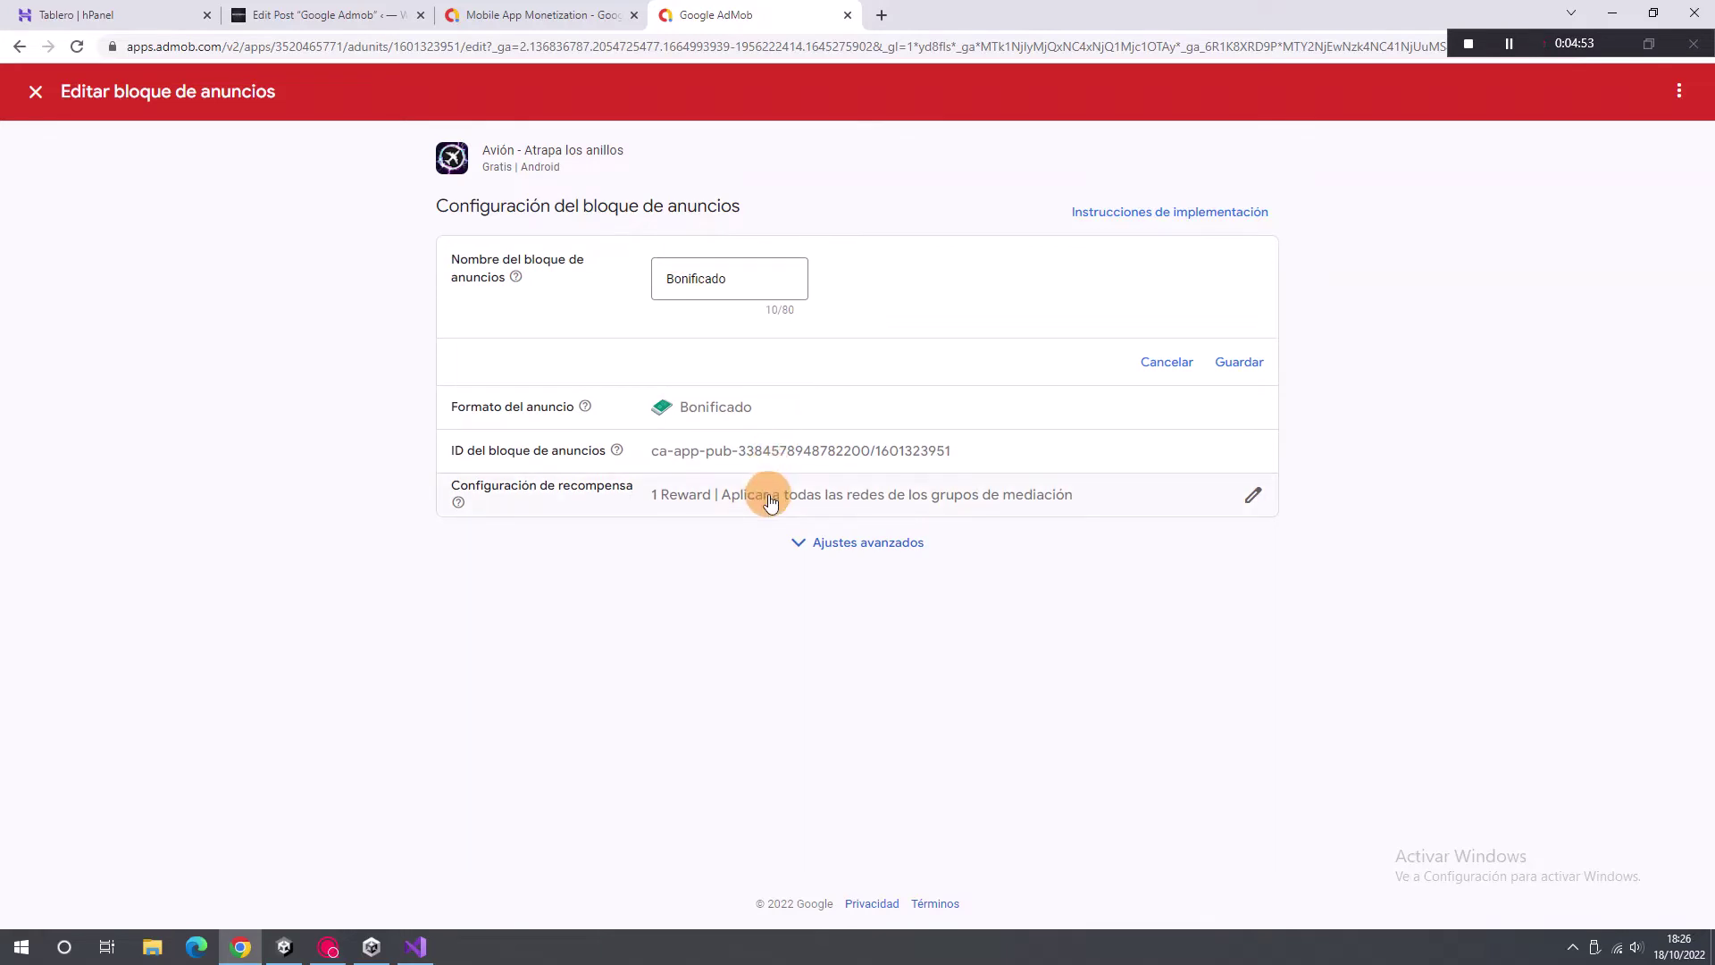
{"action": "left_click", "coordinate": [691, 500]}
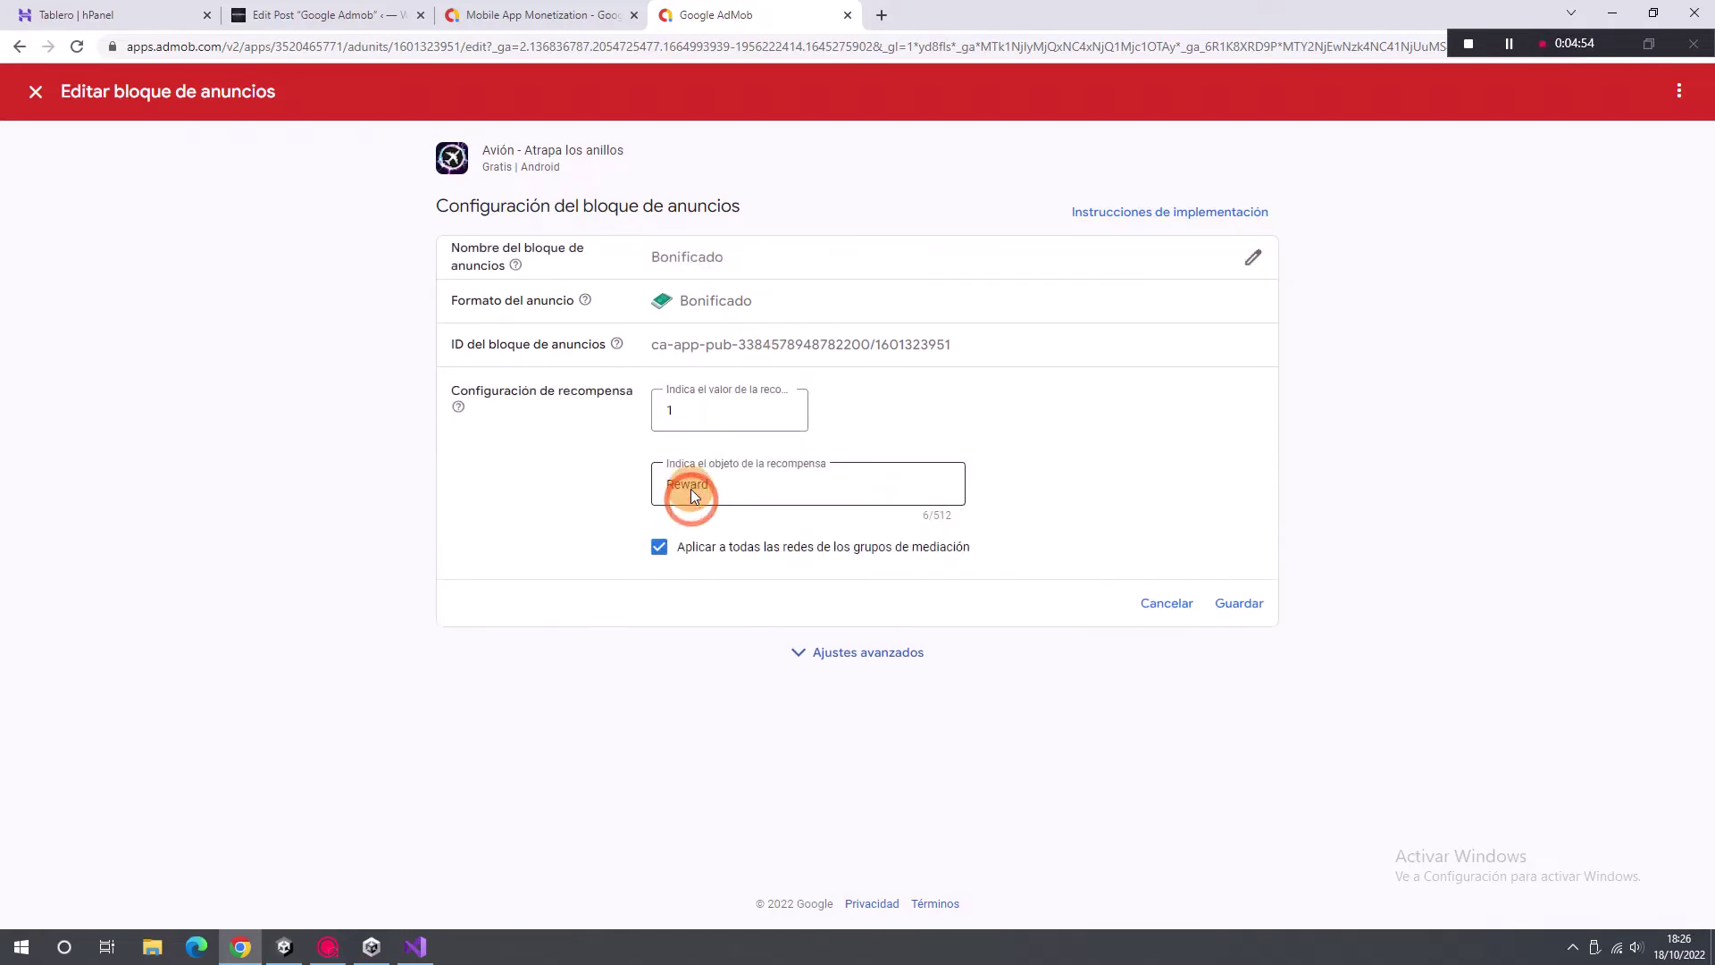
{"action": "triple_click", "coordinate": [699, 343]}
{"action": "right_click", "coordinate": [699, 343]}
{"action": "left_click", "coordinate": [727, 361]}
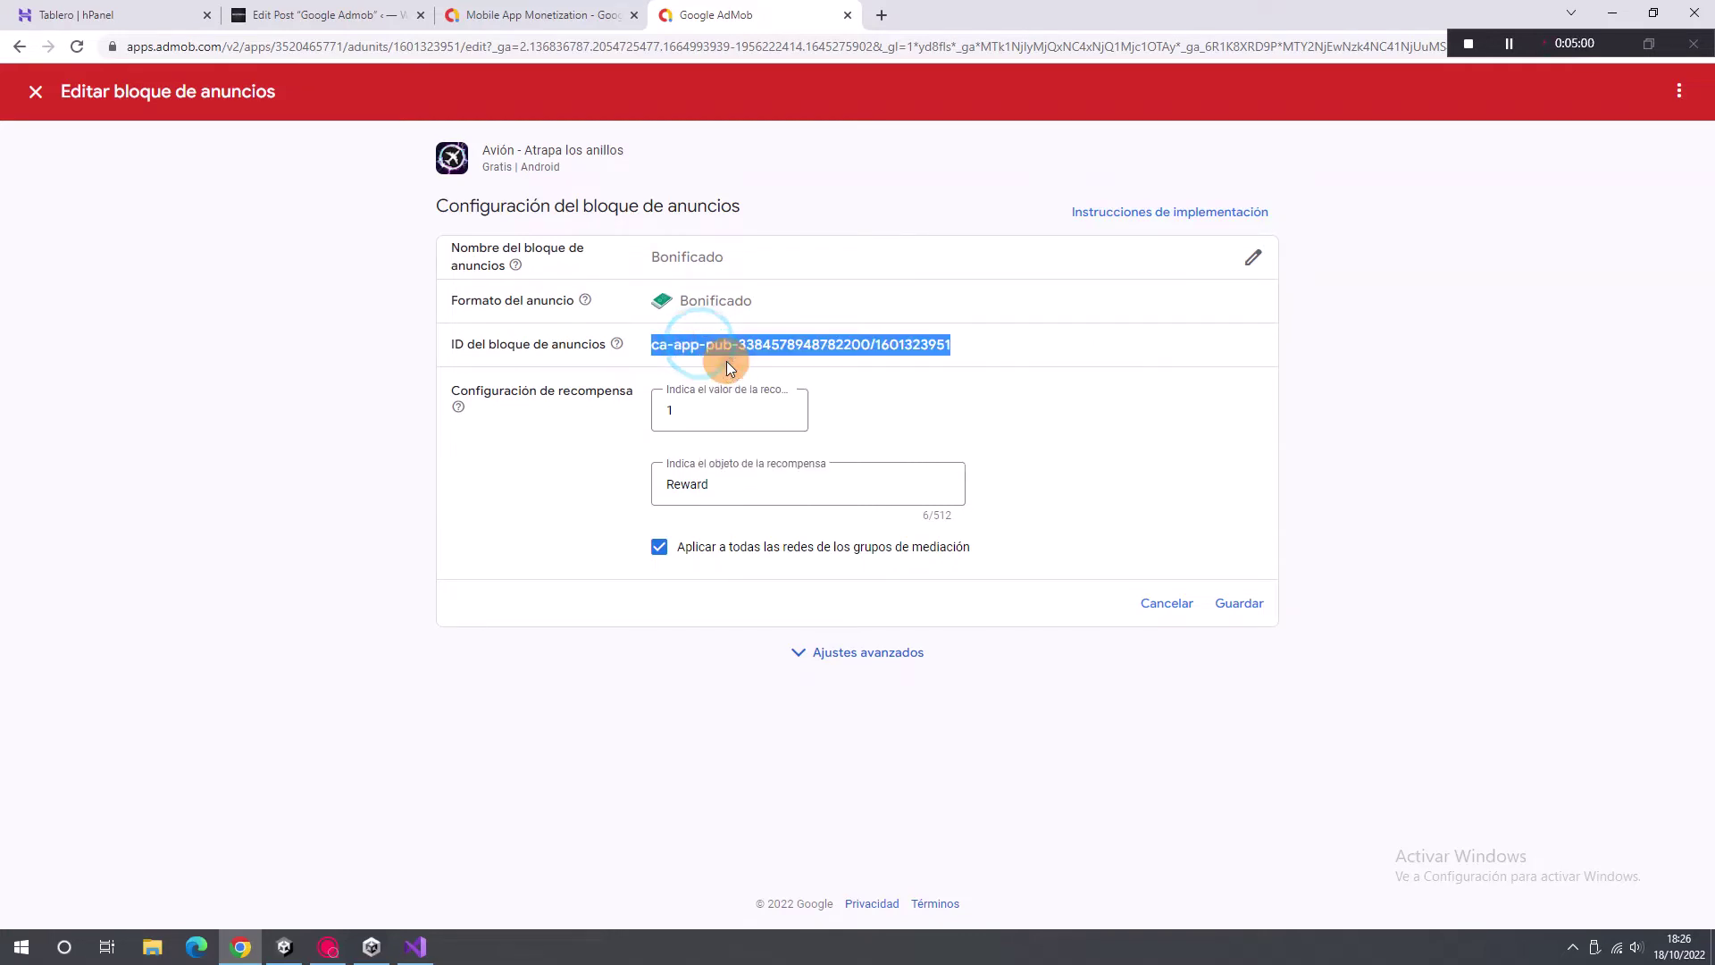
{"action": "left_click", "coordinate": [416, 947]}
{"action": "scroll", "coordinate": [314, 625], "scroll_direction": "down", "scroll_amount": 4}
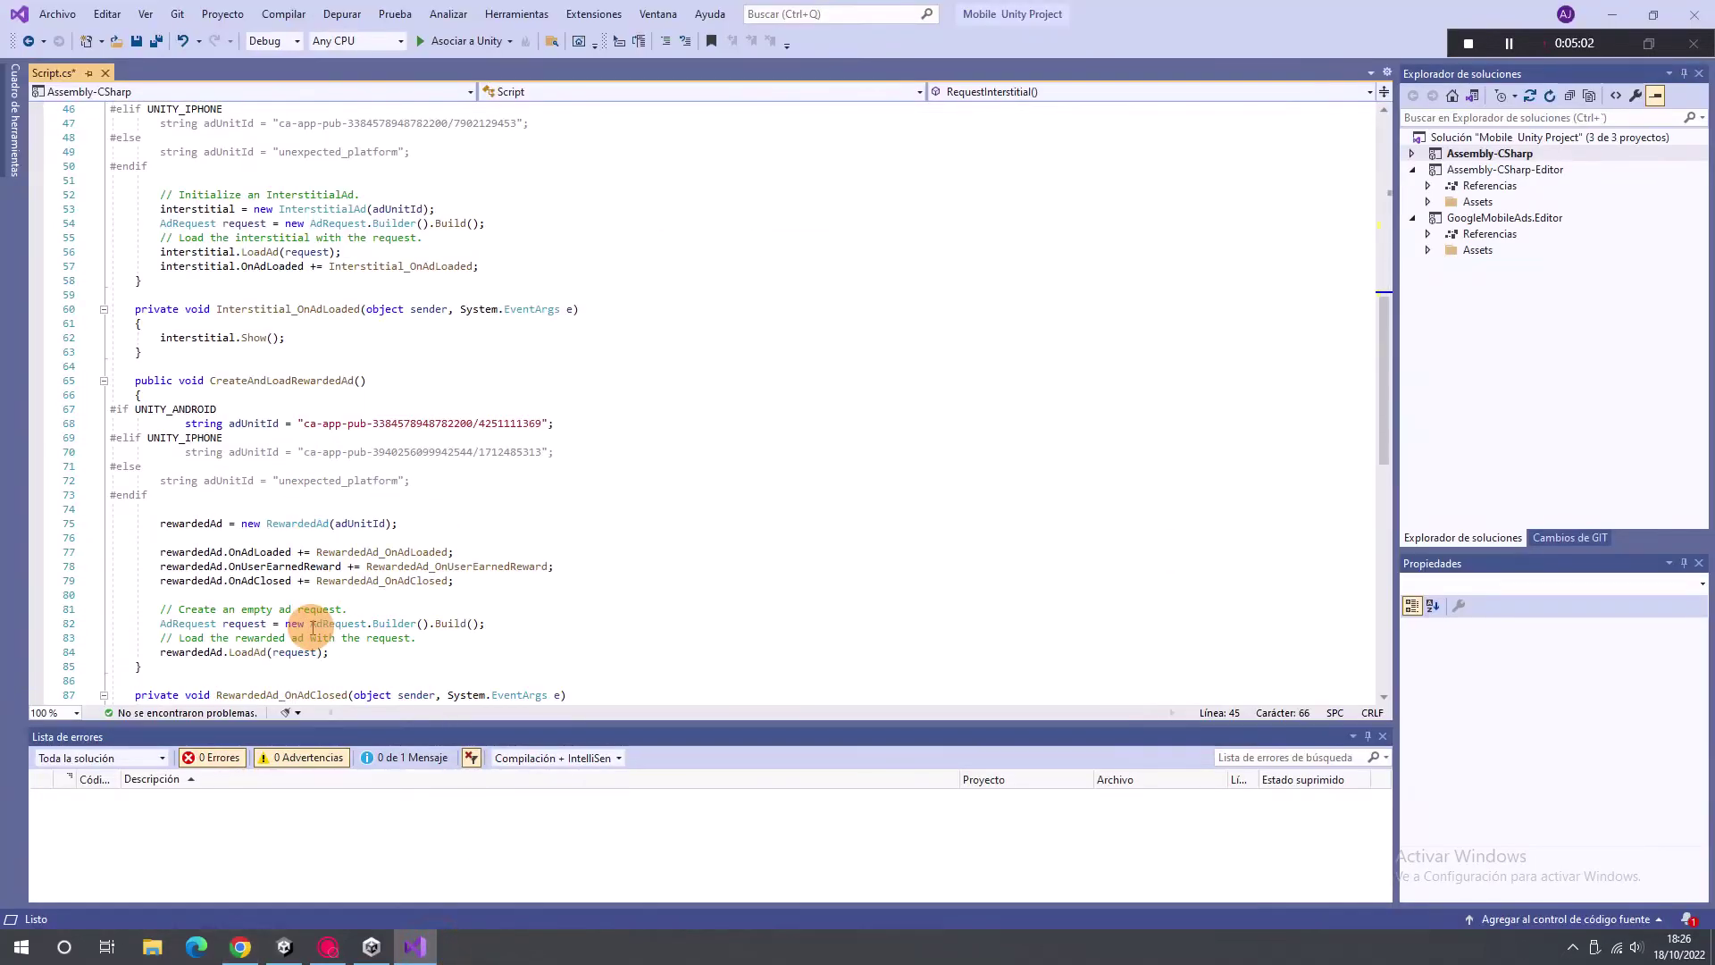
{"action": "left_click_drag", "start_coordinate": [542, 423], "coordinate": [310, 424]}
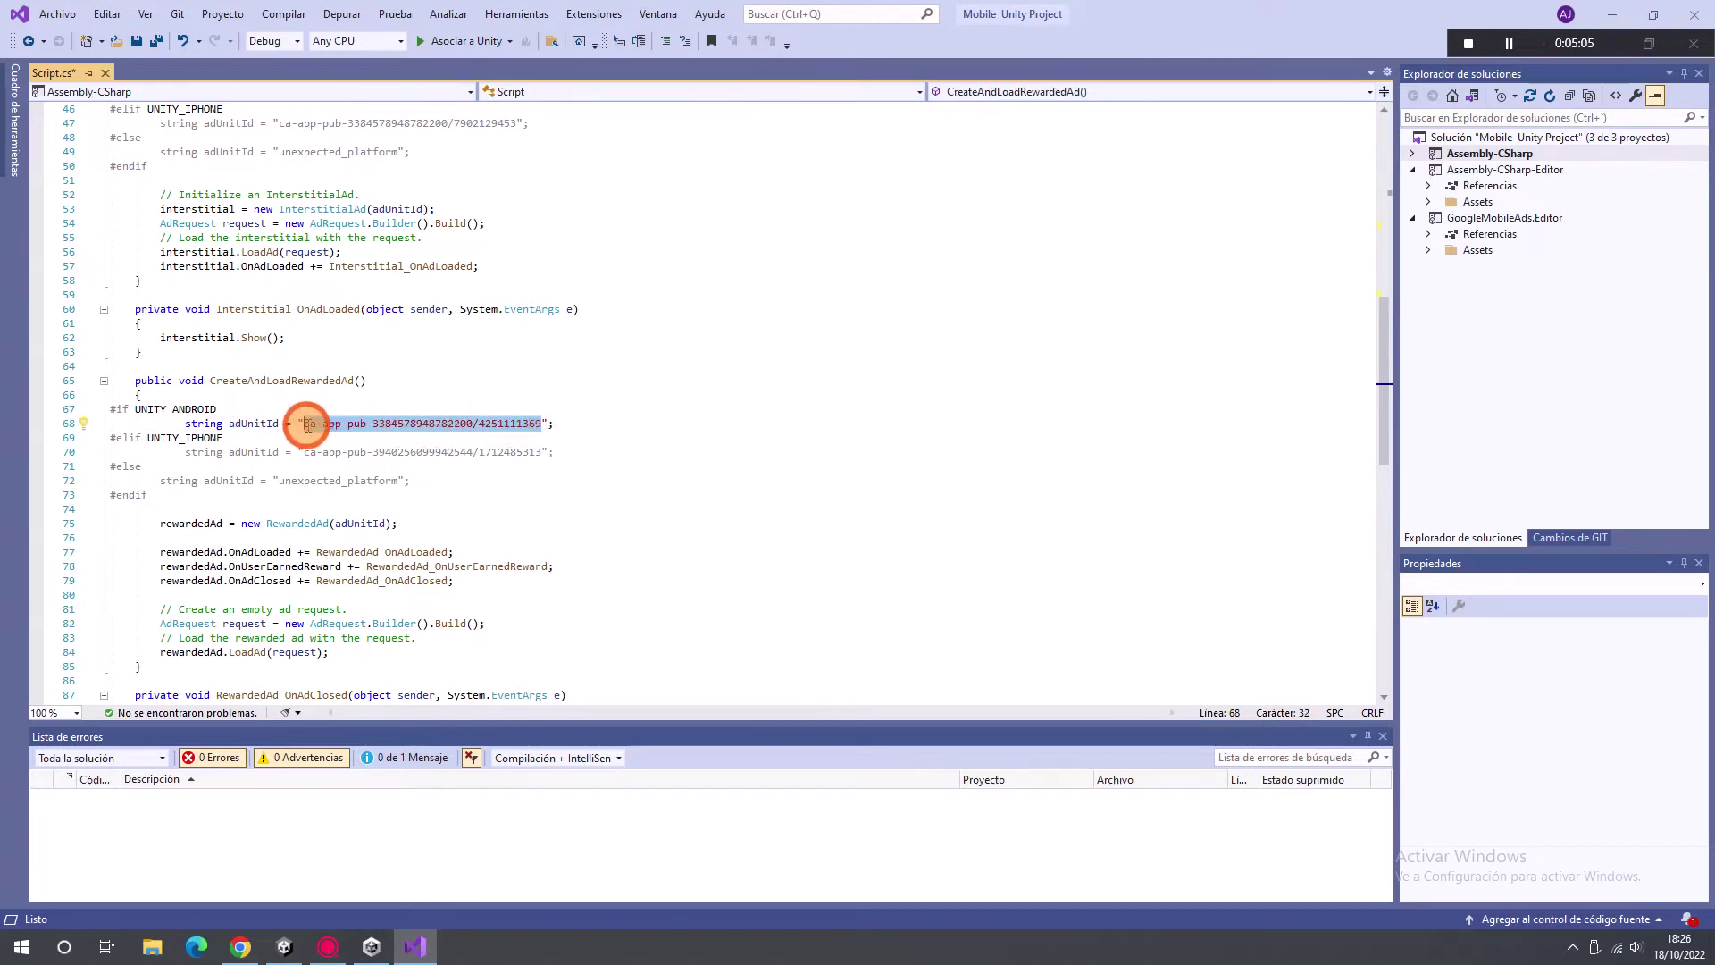
{"action": "key", "text": "ctrl+v"}
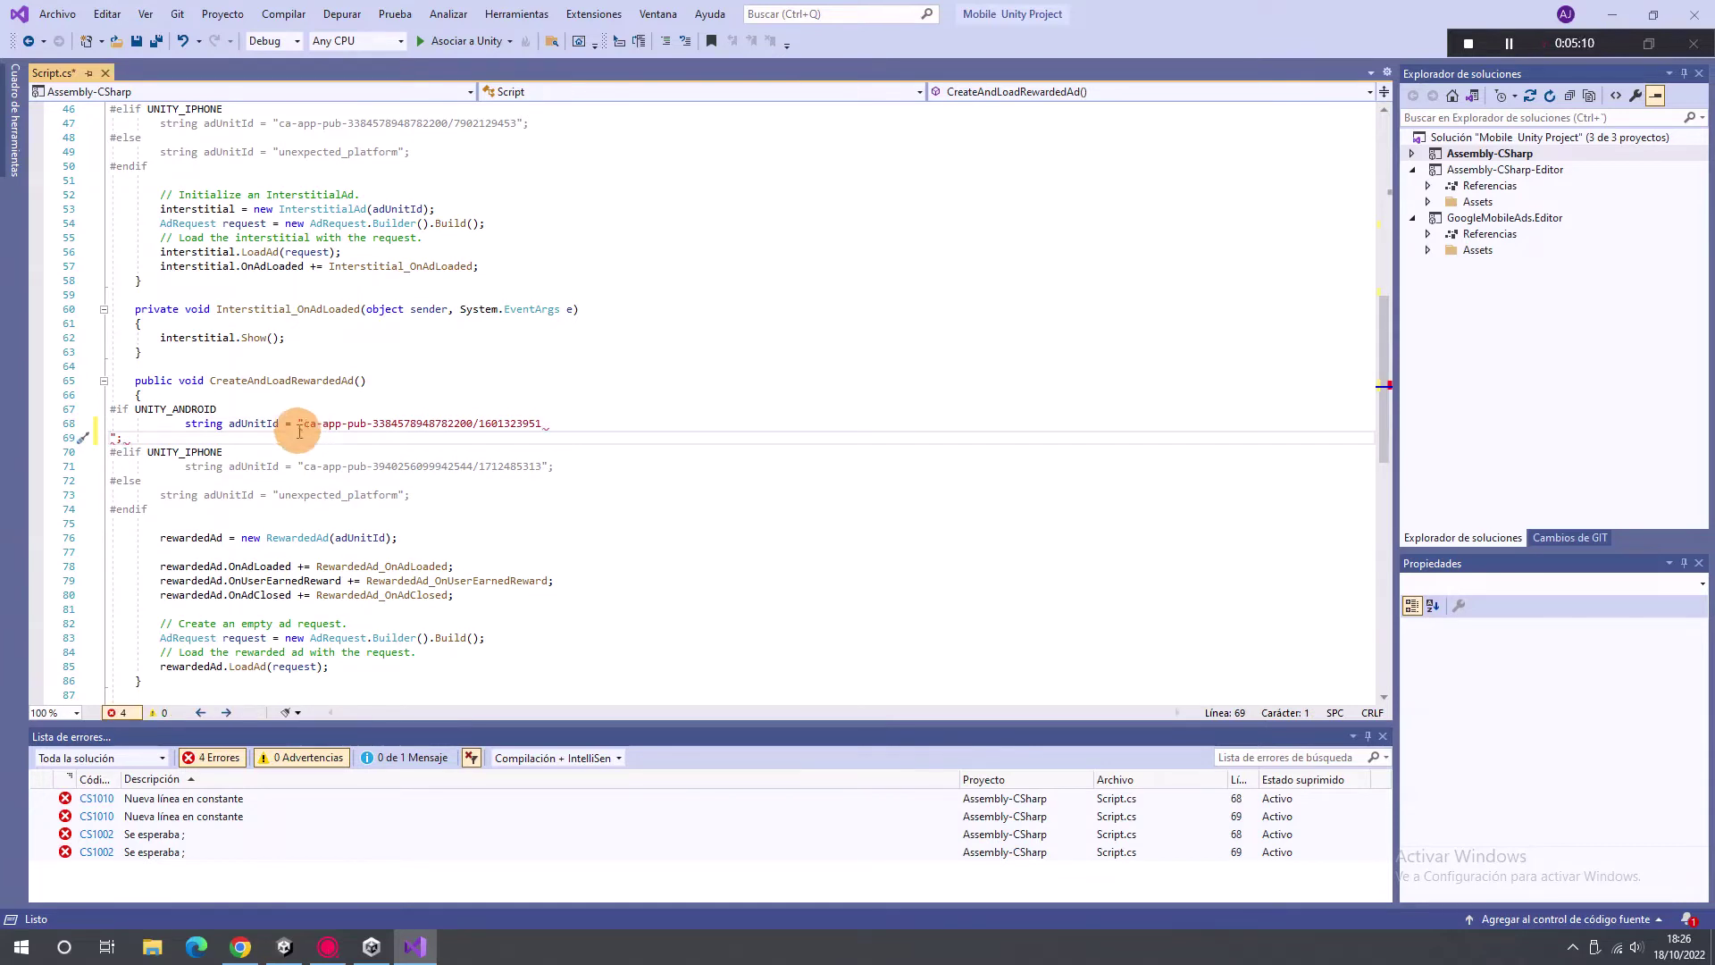
{"action": "key", "text": "BackSpace"}
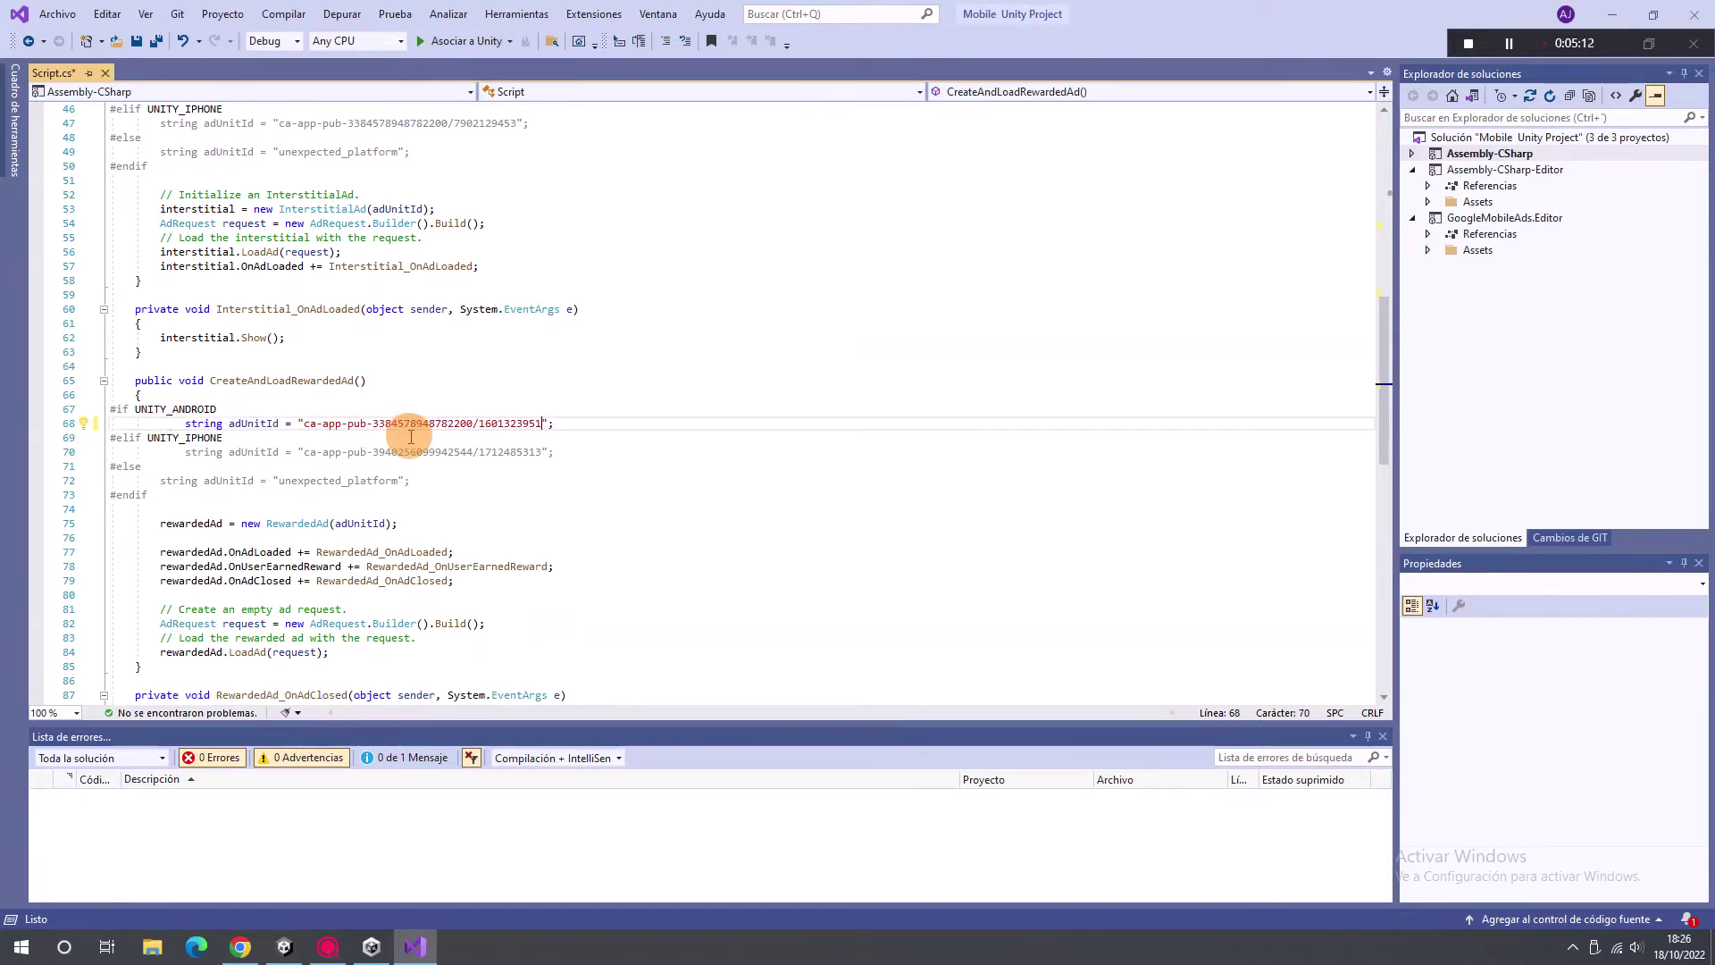
Step: Save the script, close Visual Studio and return to Unity
{"action": "scroll", "coordinate": [411, 436], "scroll_direction": "down", "scroll_amount": 9}
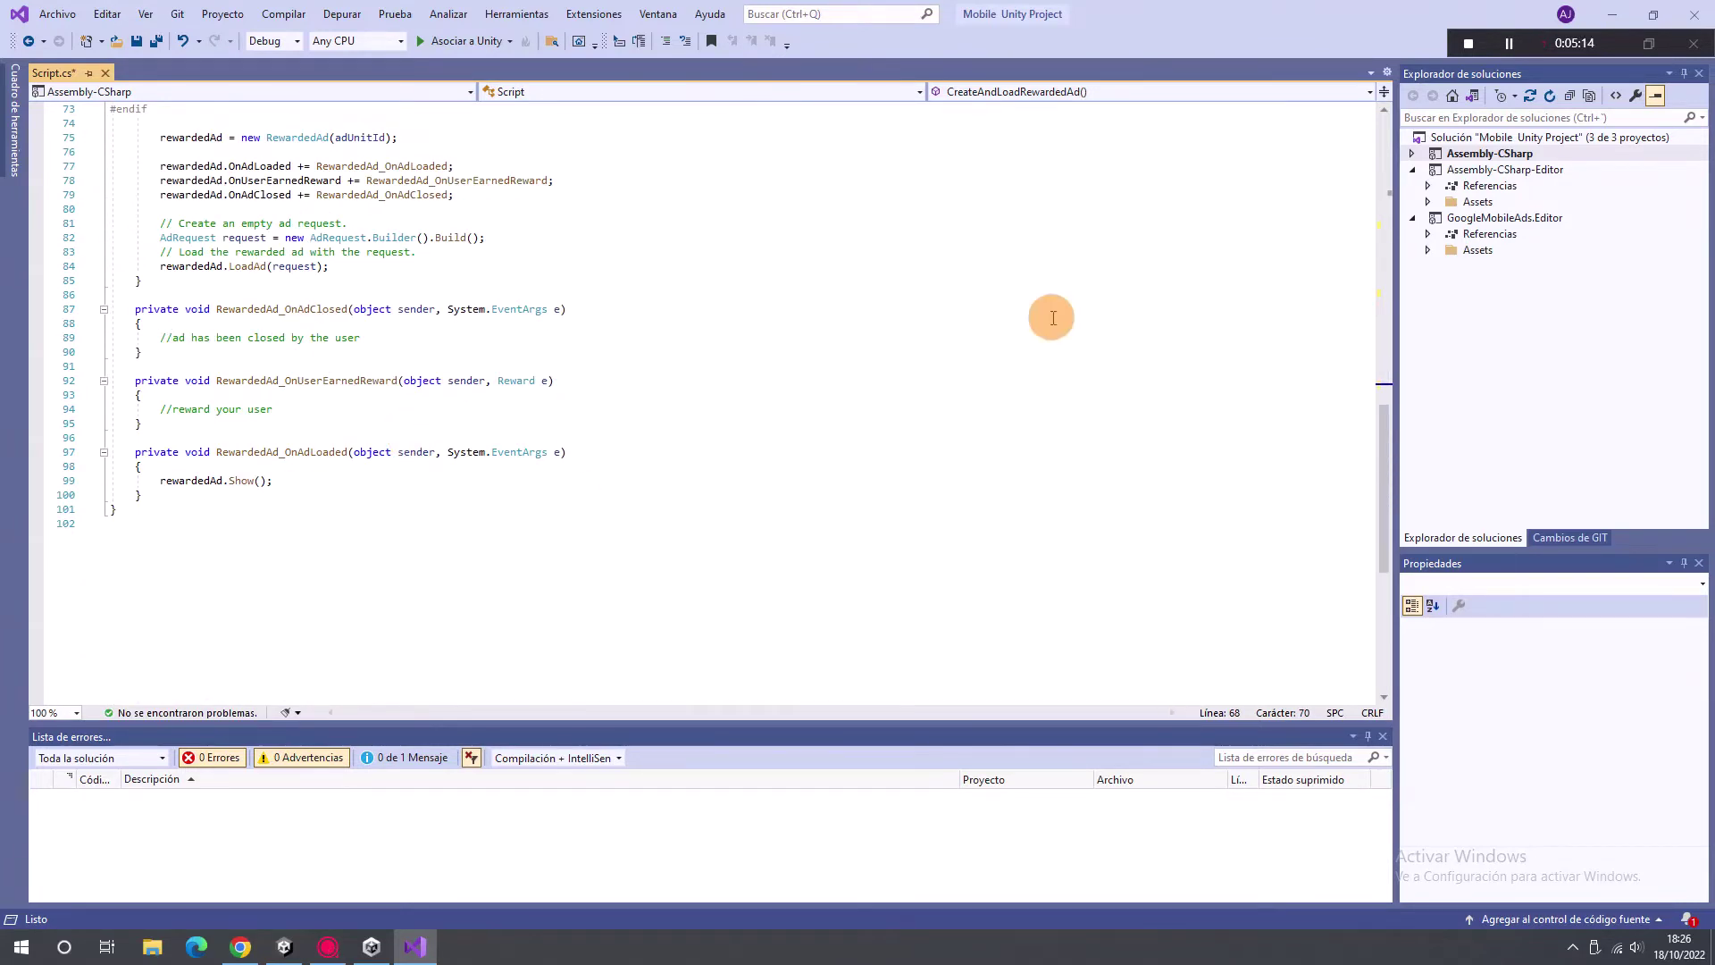
{"action": "left_click", "coordinate": [1694, 14]}
{"action": "left_click", "coordinate": [876, 576]}
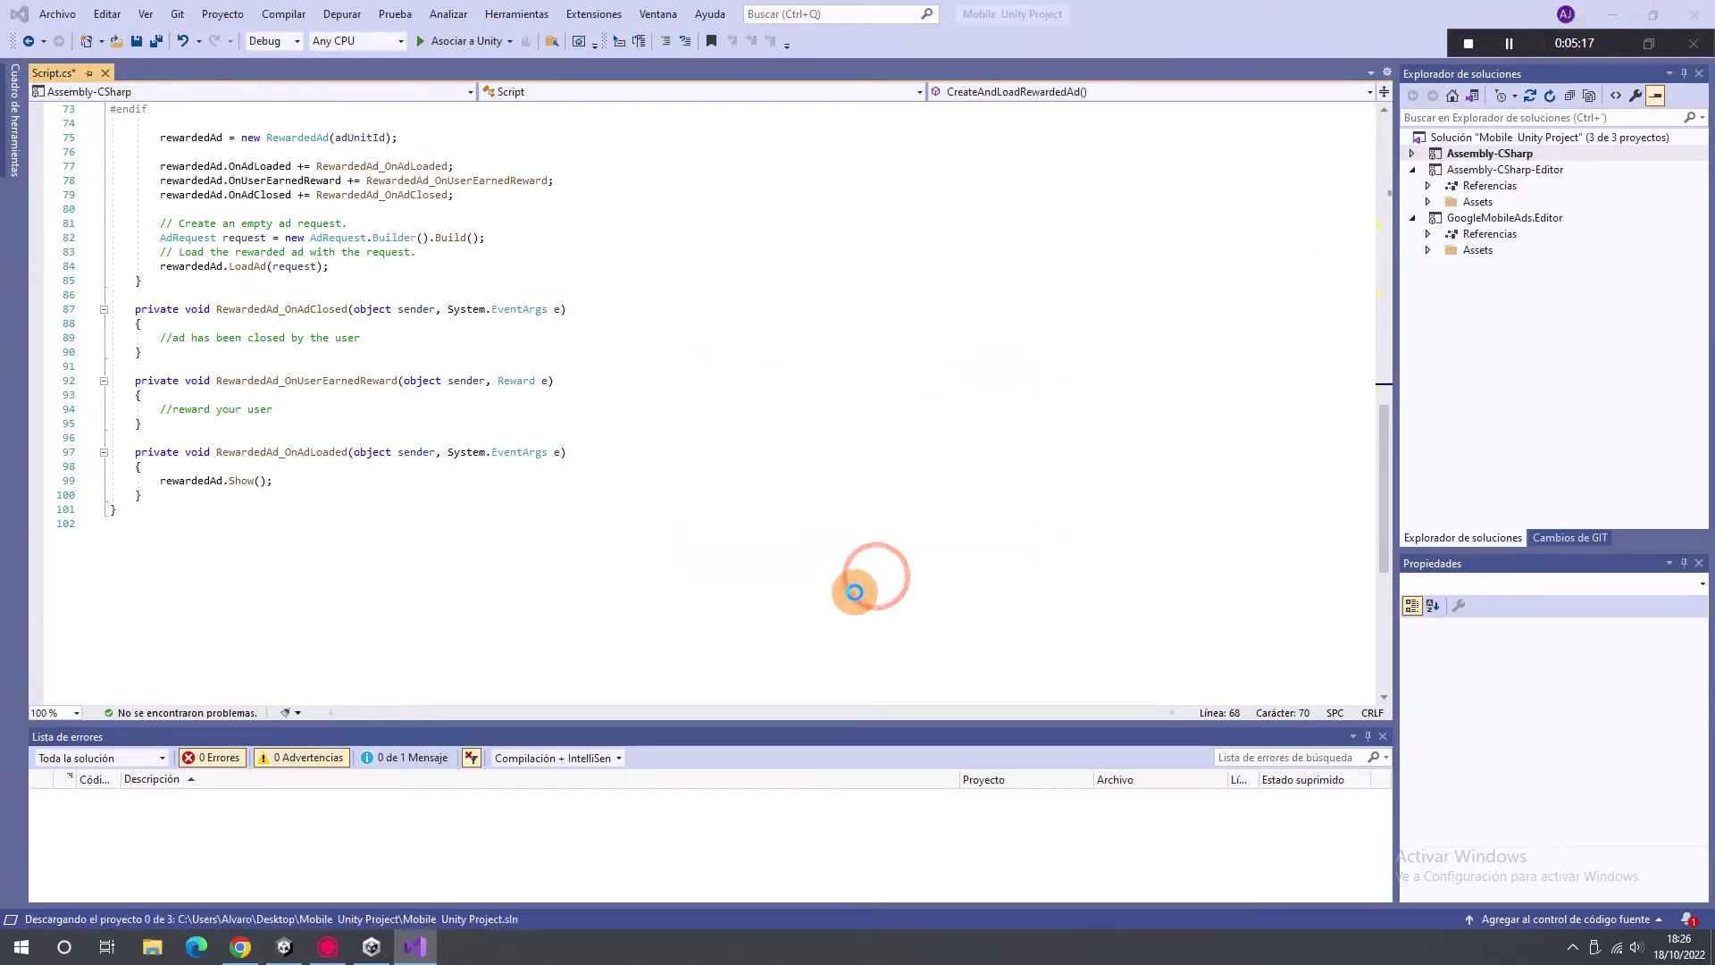
{"action": "left_click", "coordinate": [371, 947]}
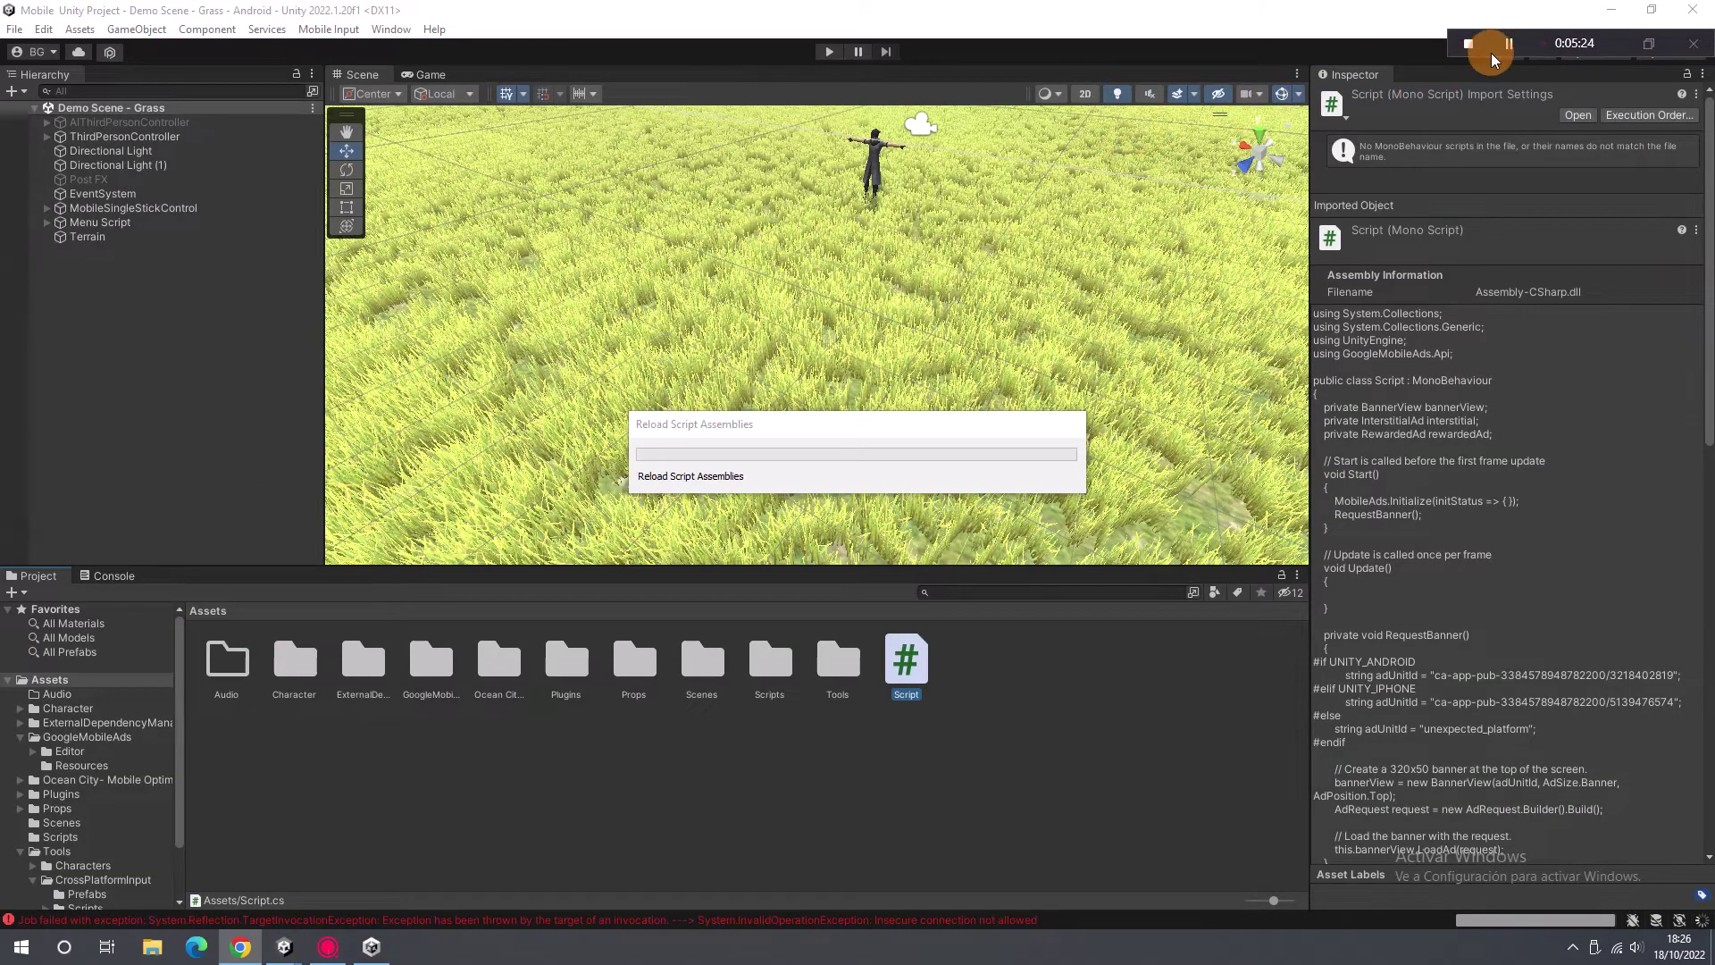
Step: Create an empty GameObject in the Hierarchy and drag the Script asset onto it as a component
{"action": "right_click", "coordinate": [116, 270]}
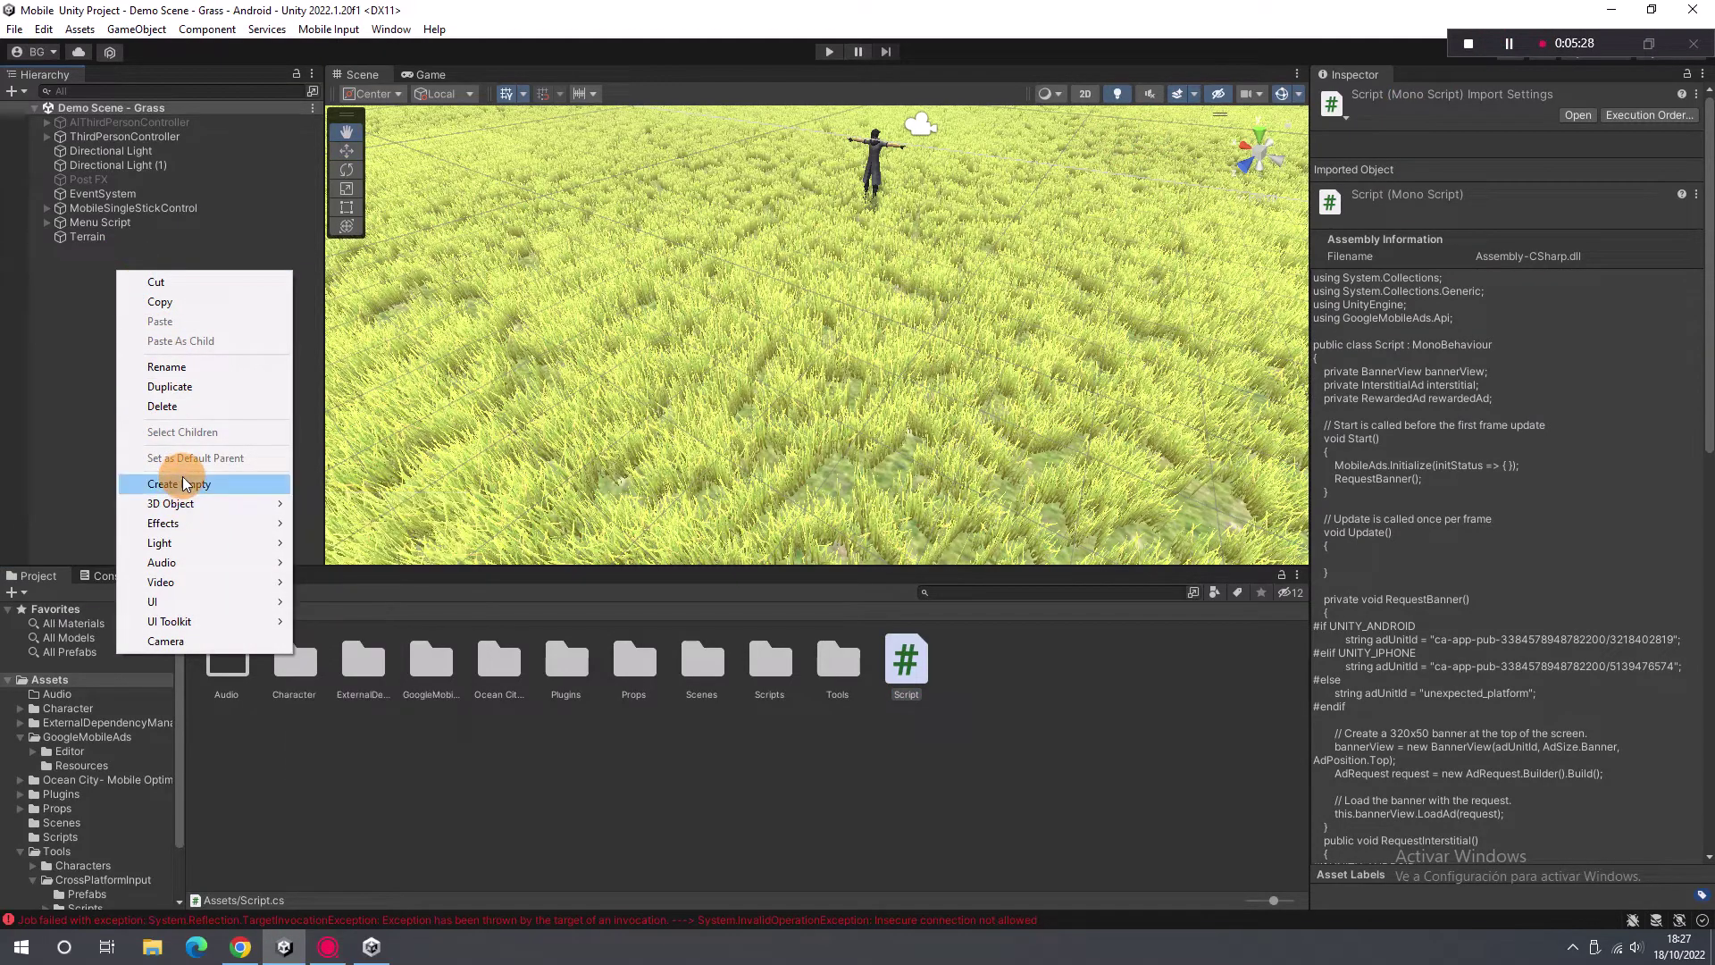
{"action": "left_click", "coordinate": [182, 482]}
{"action": "left_click", "coordinate": [120, 332]}
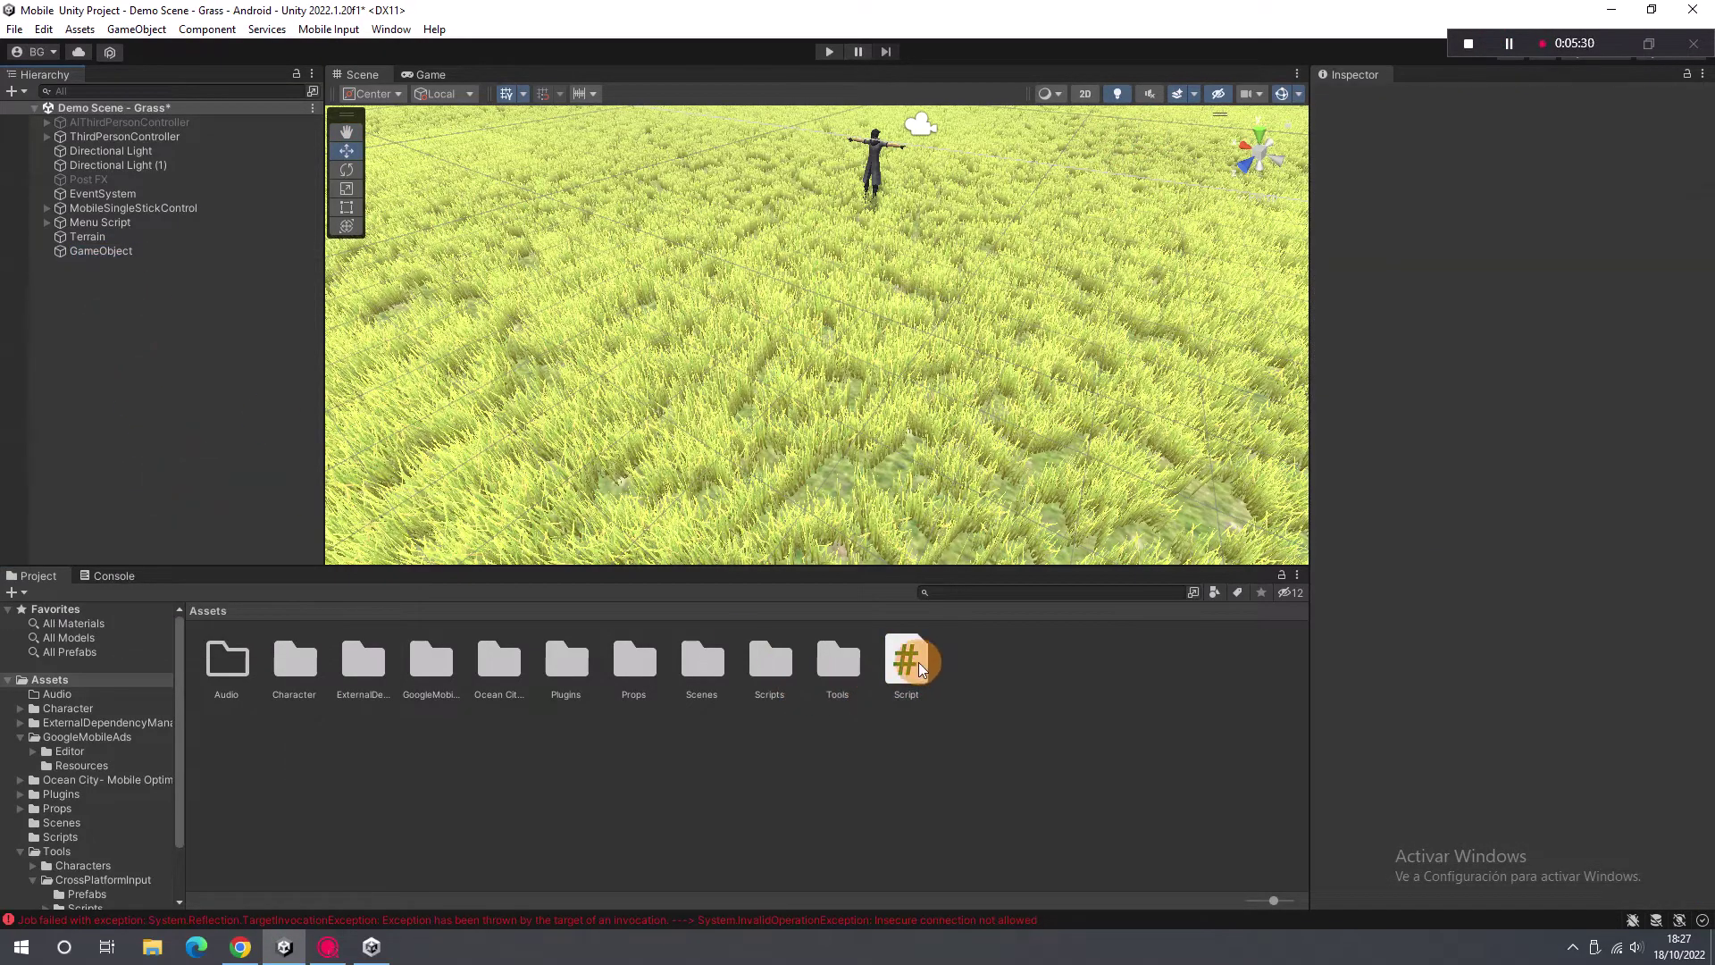
{"action": "left_click_drag", "start_coordinate": [907, 659], "coordinate": [110, 250]}
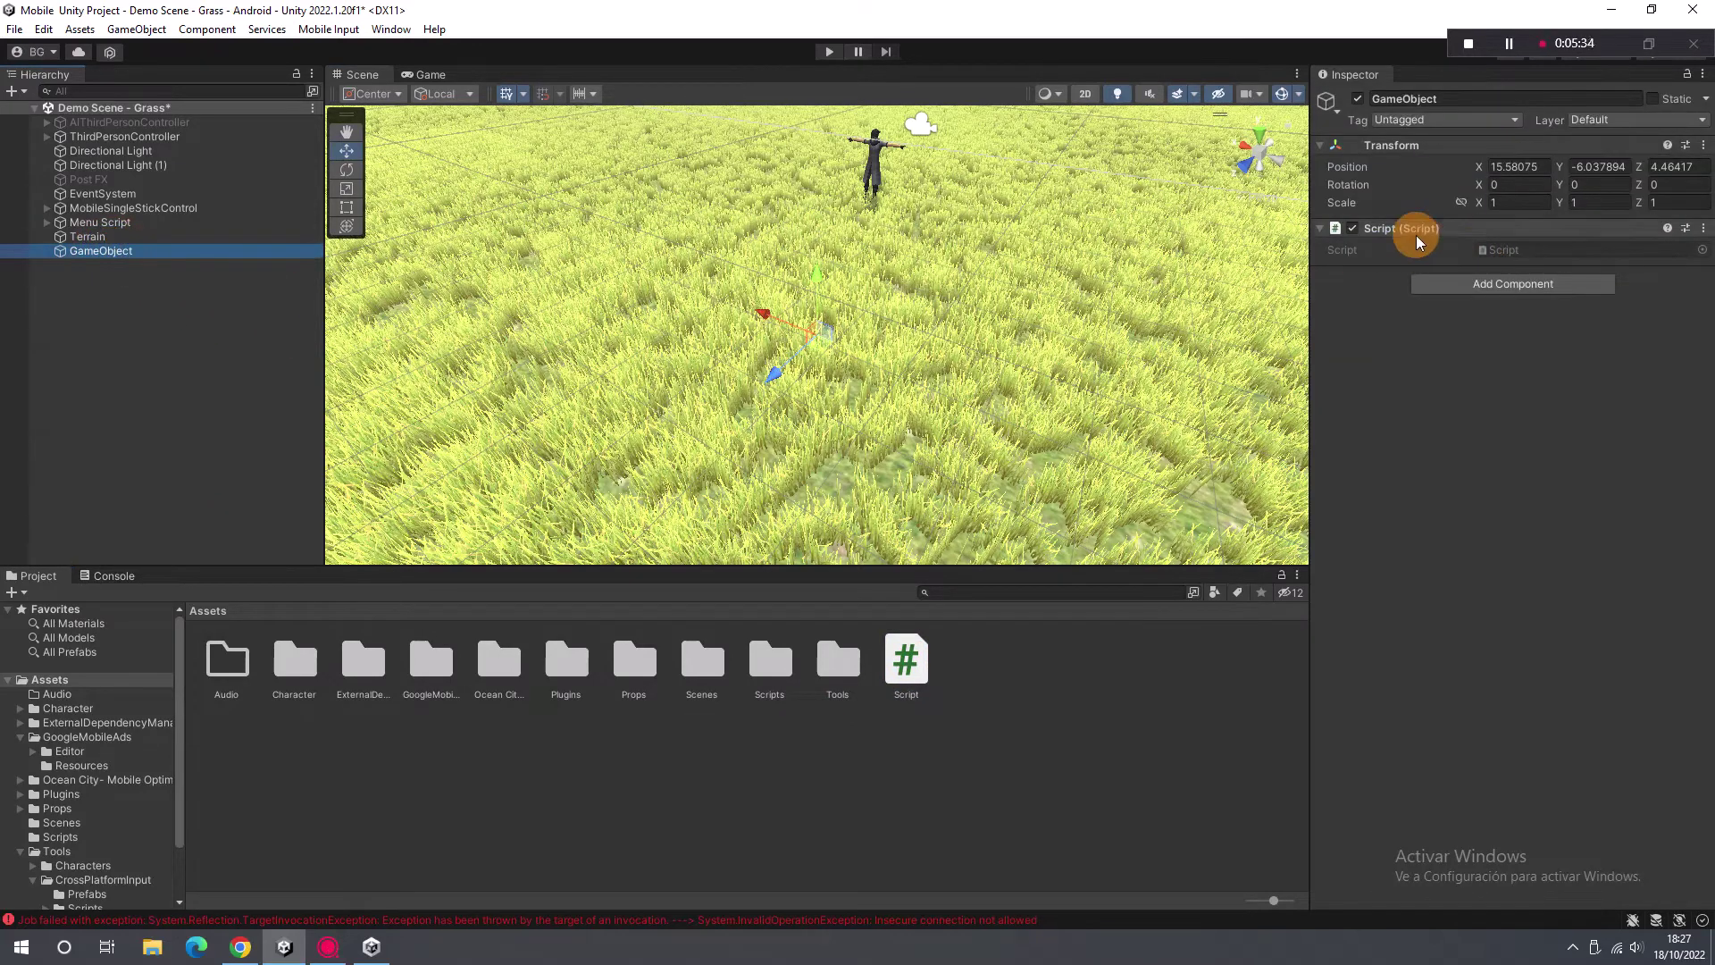
{"action": "left_click", "coordinate": [1415, 234]}
{"action": "left_click", "coordinate": [1320, 228]}
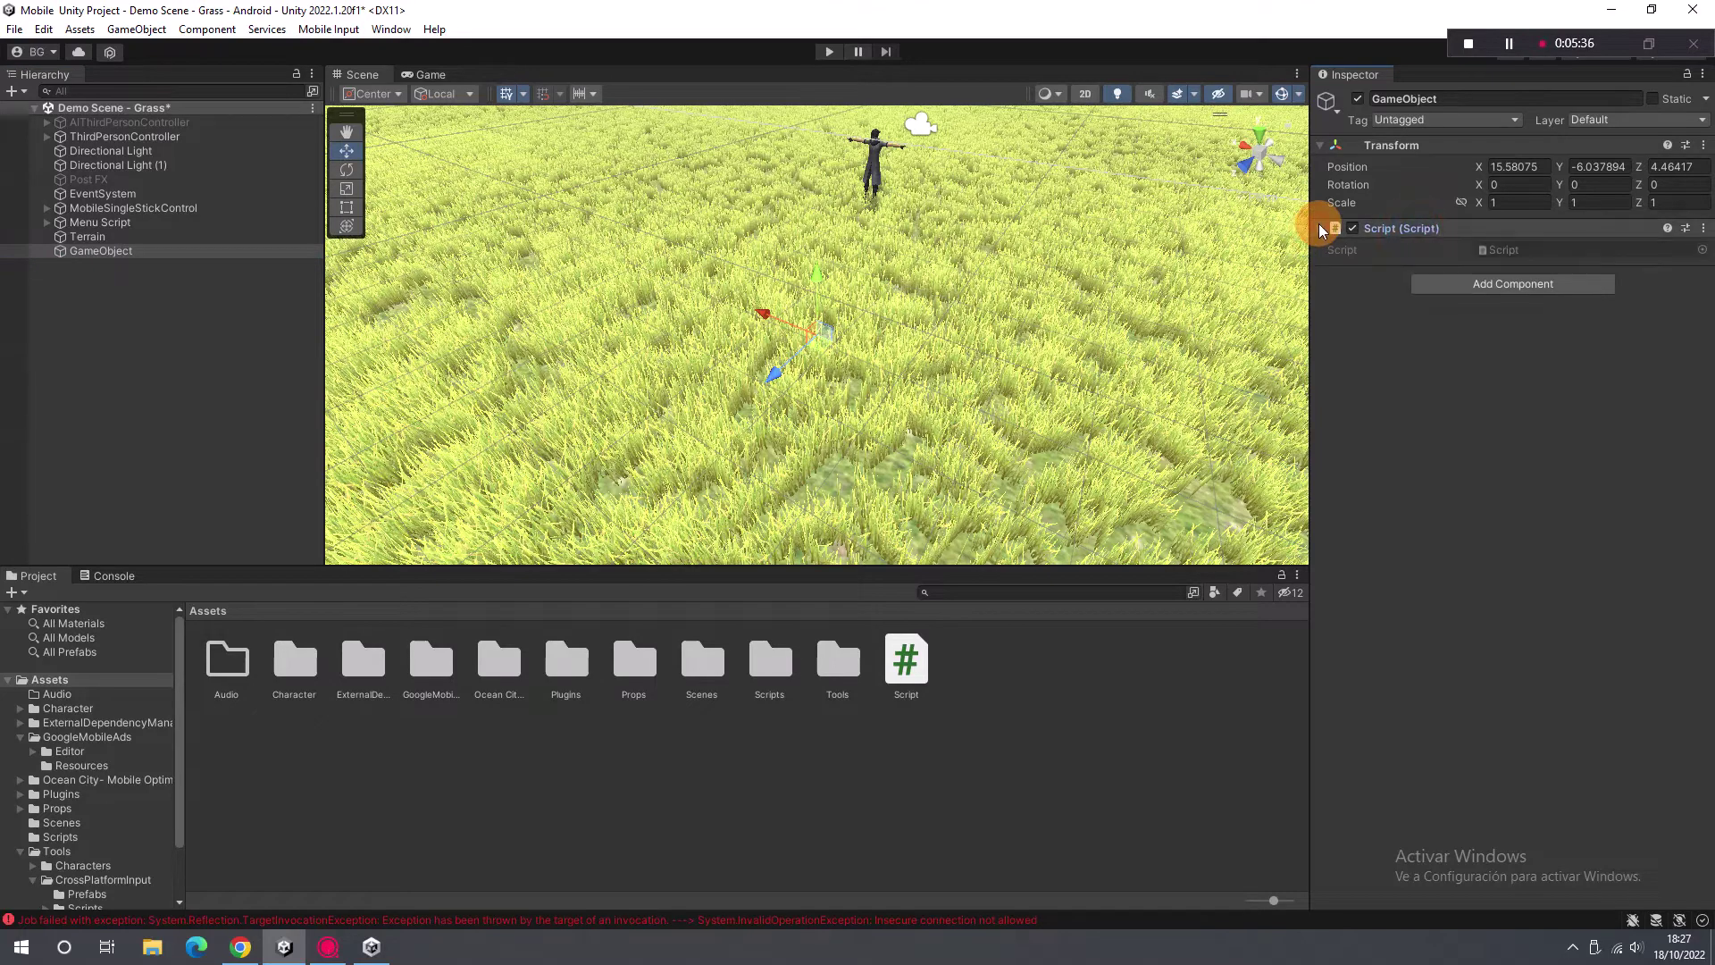
{"action": "left_click", "coordinate": [1490, 251]}
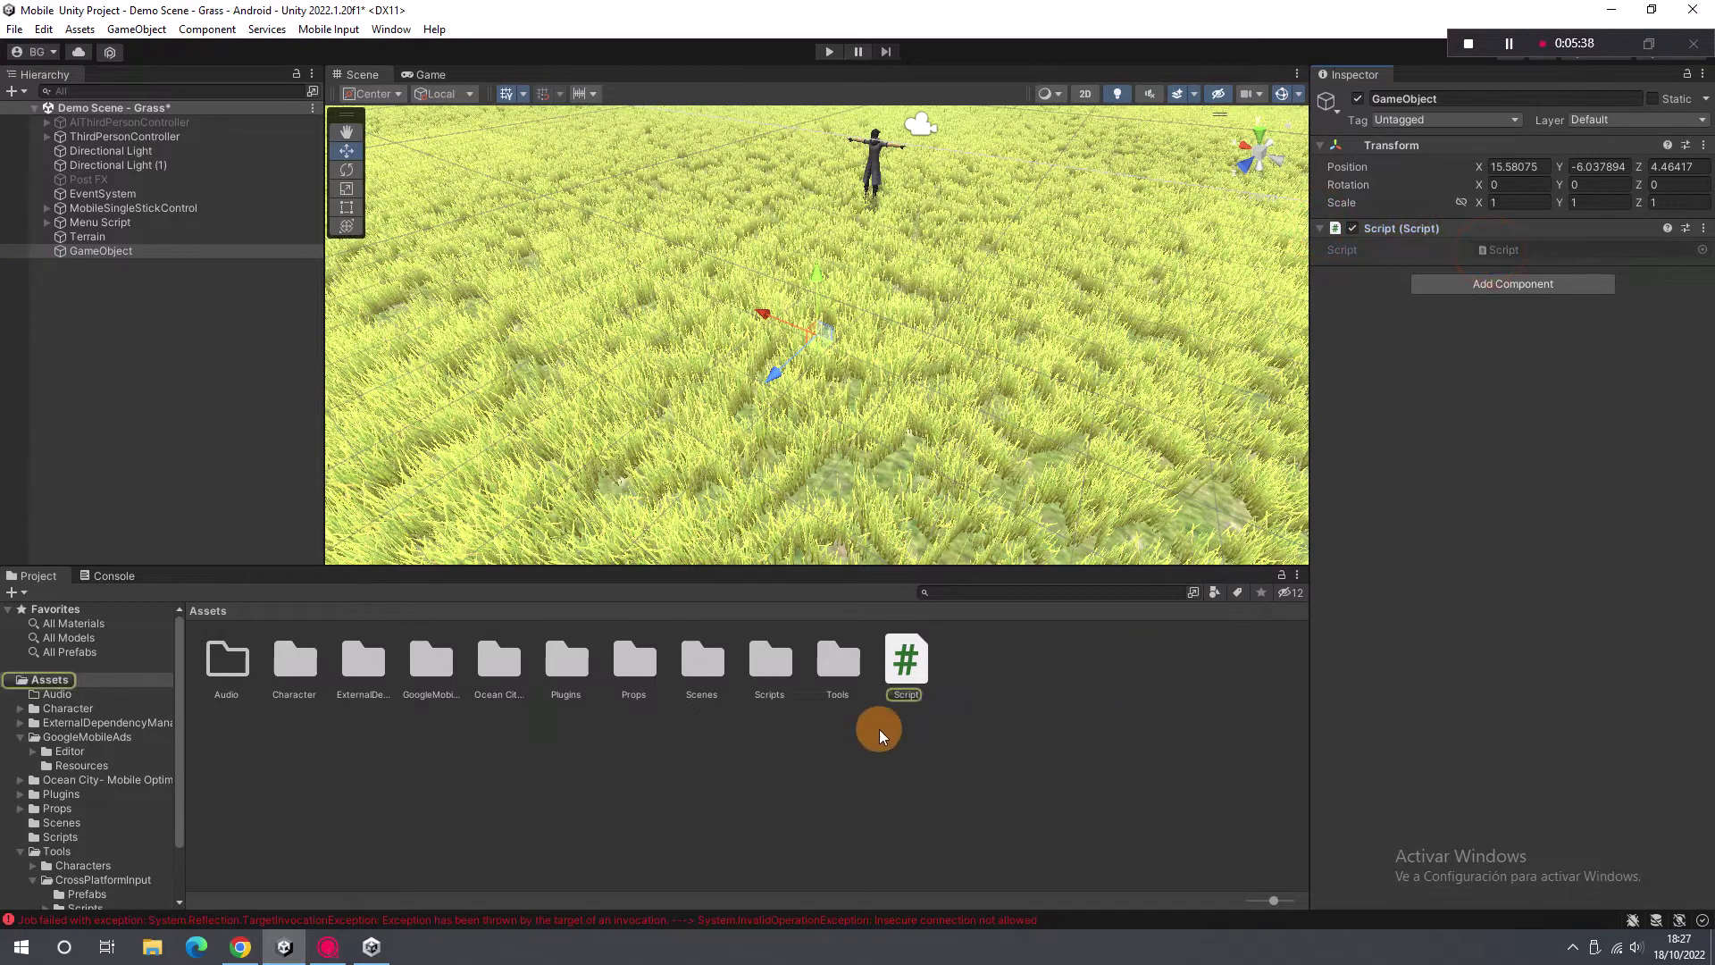
{"action": "left_click", "coordinate": [636, 760]}
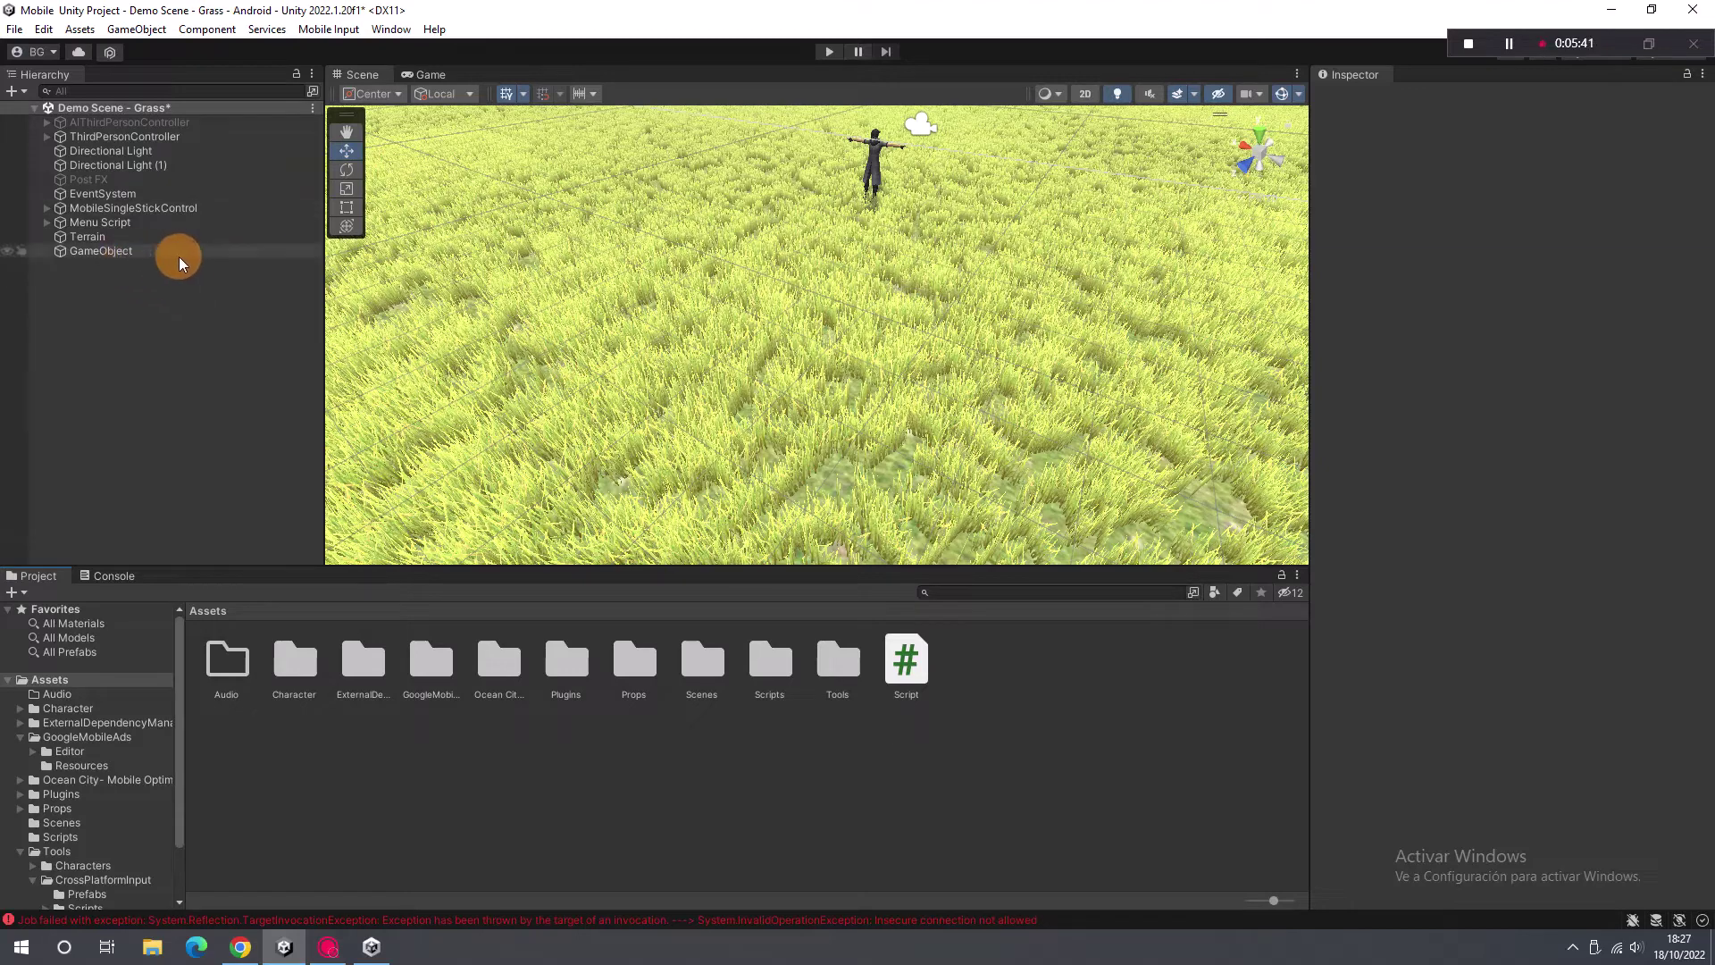
Step: Play the scene to see the AdMob test banner, then stop play and select GameObject
{"action": "left_click", "coordinate": [817, 51]}
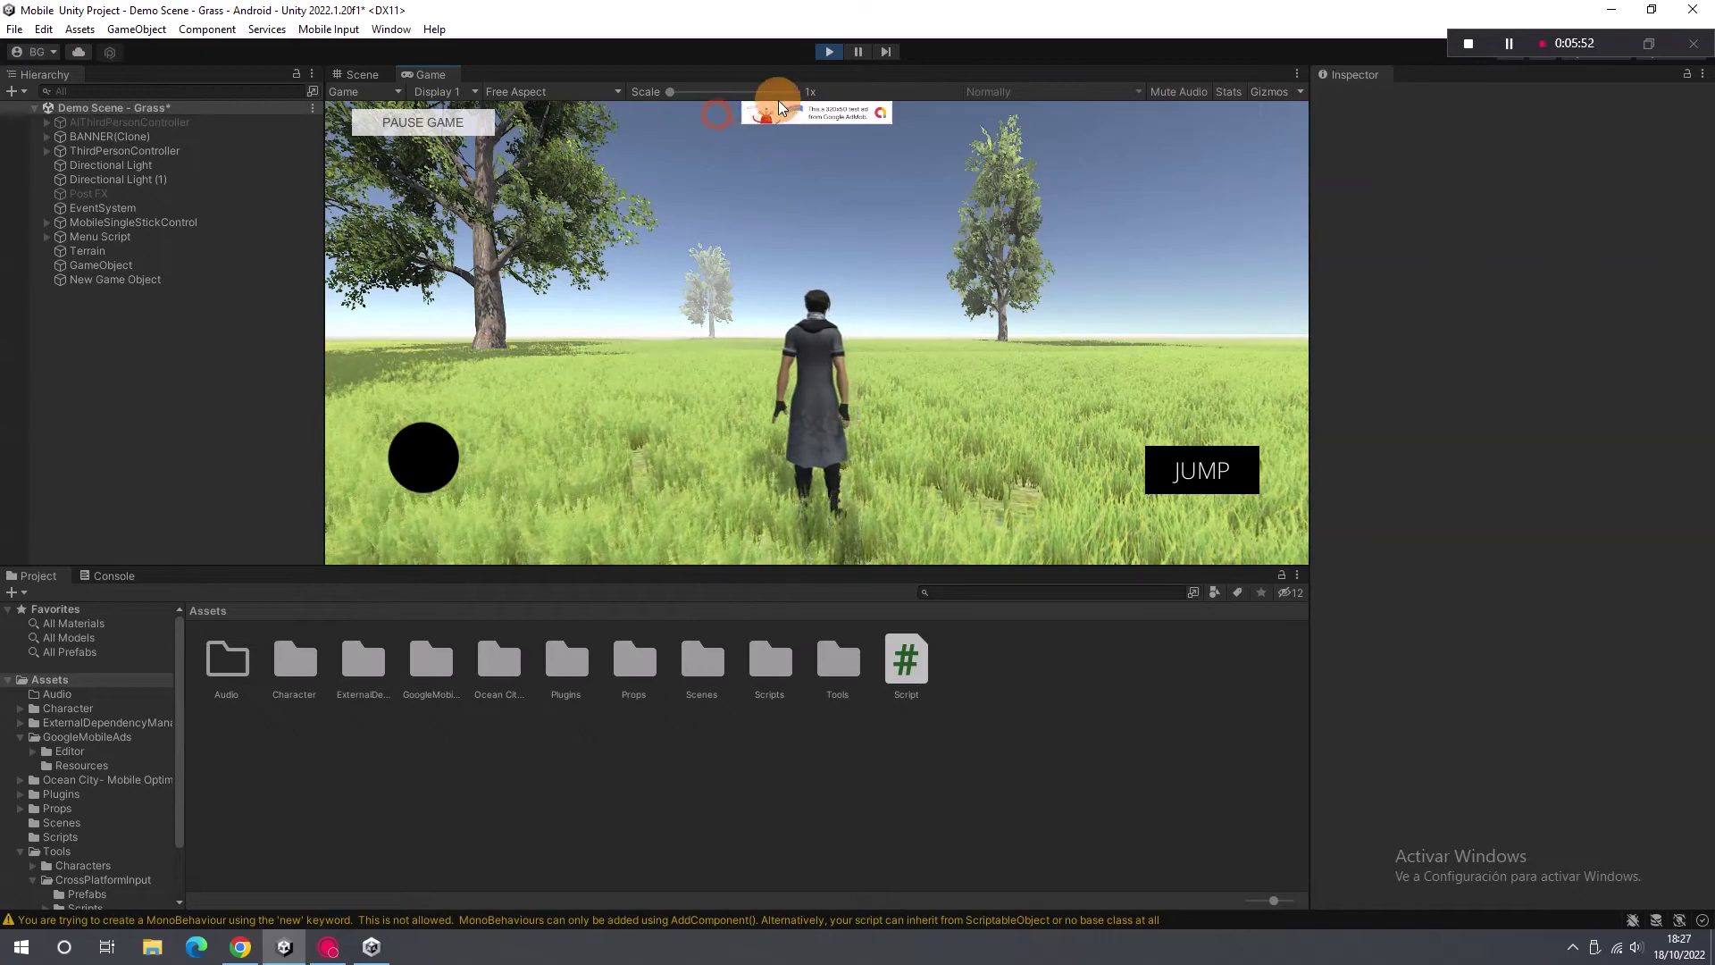
{"action": "left_click", "coordinate": [829, 113]}
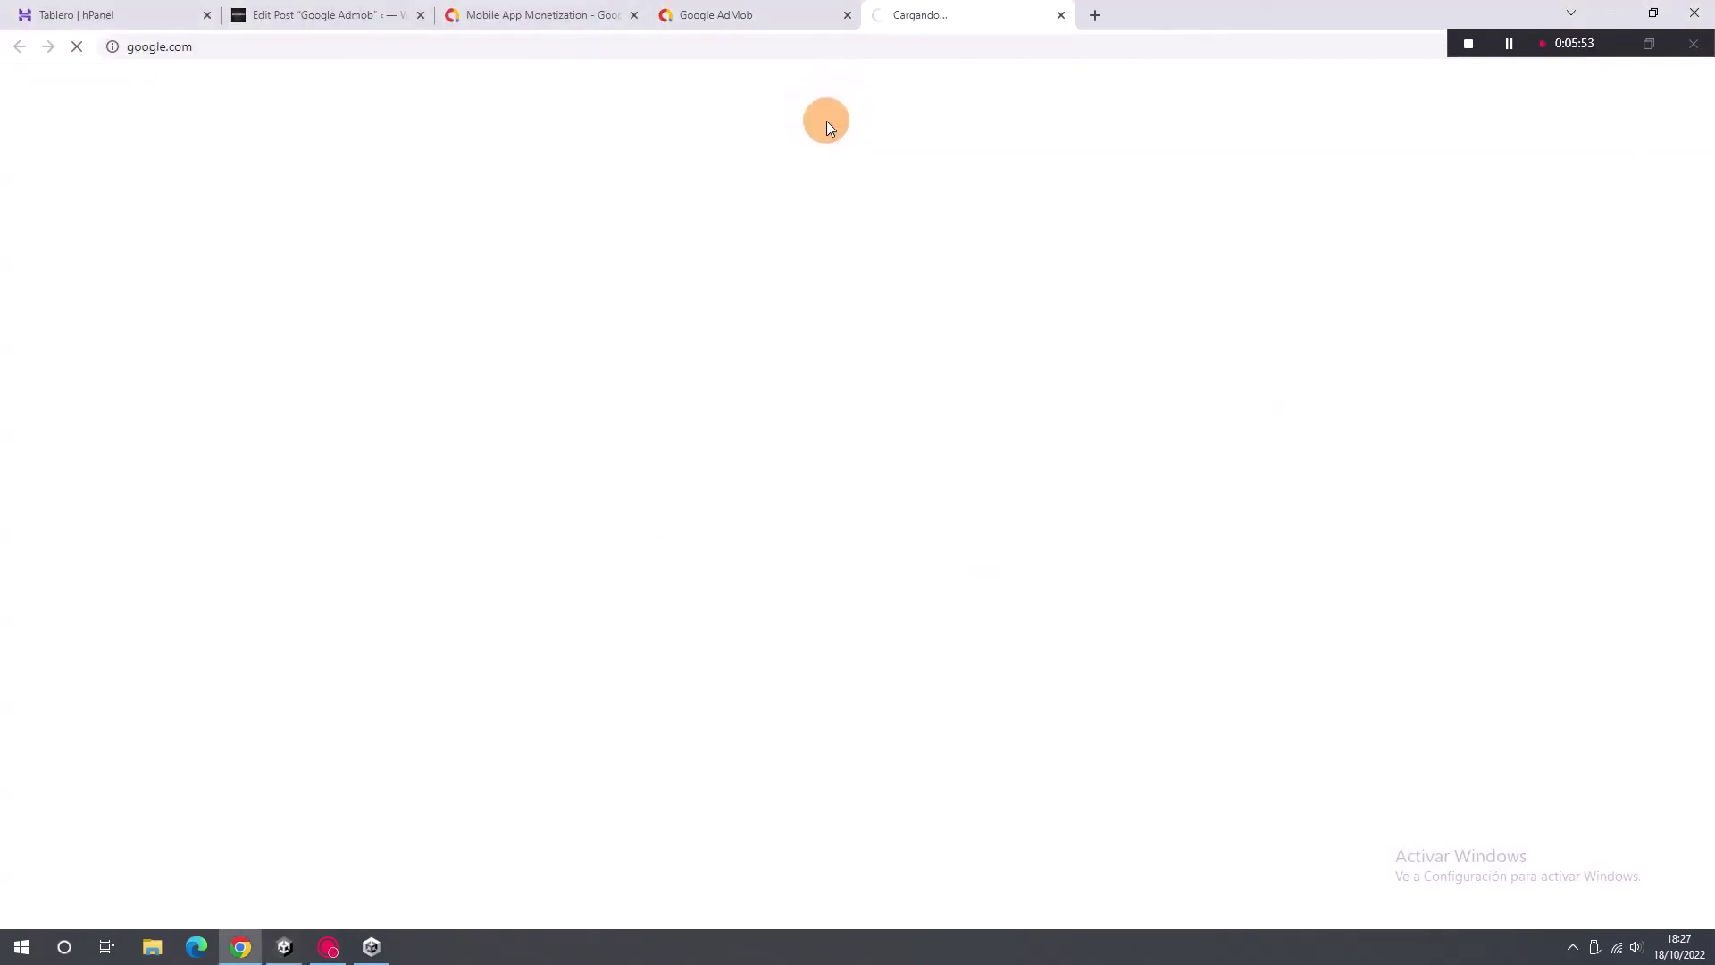
{"action": "left_click", "coordinate": [1061, 16]}
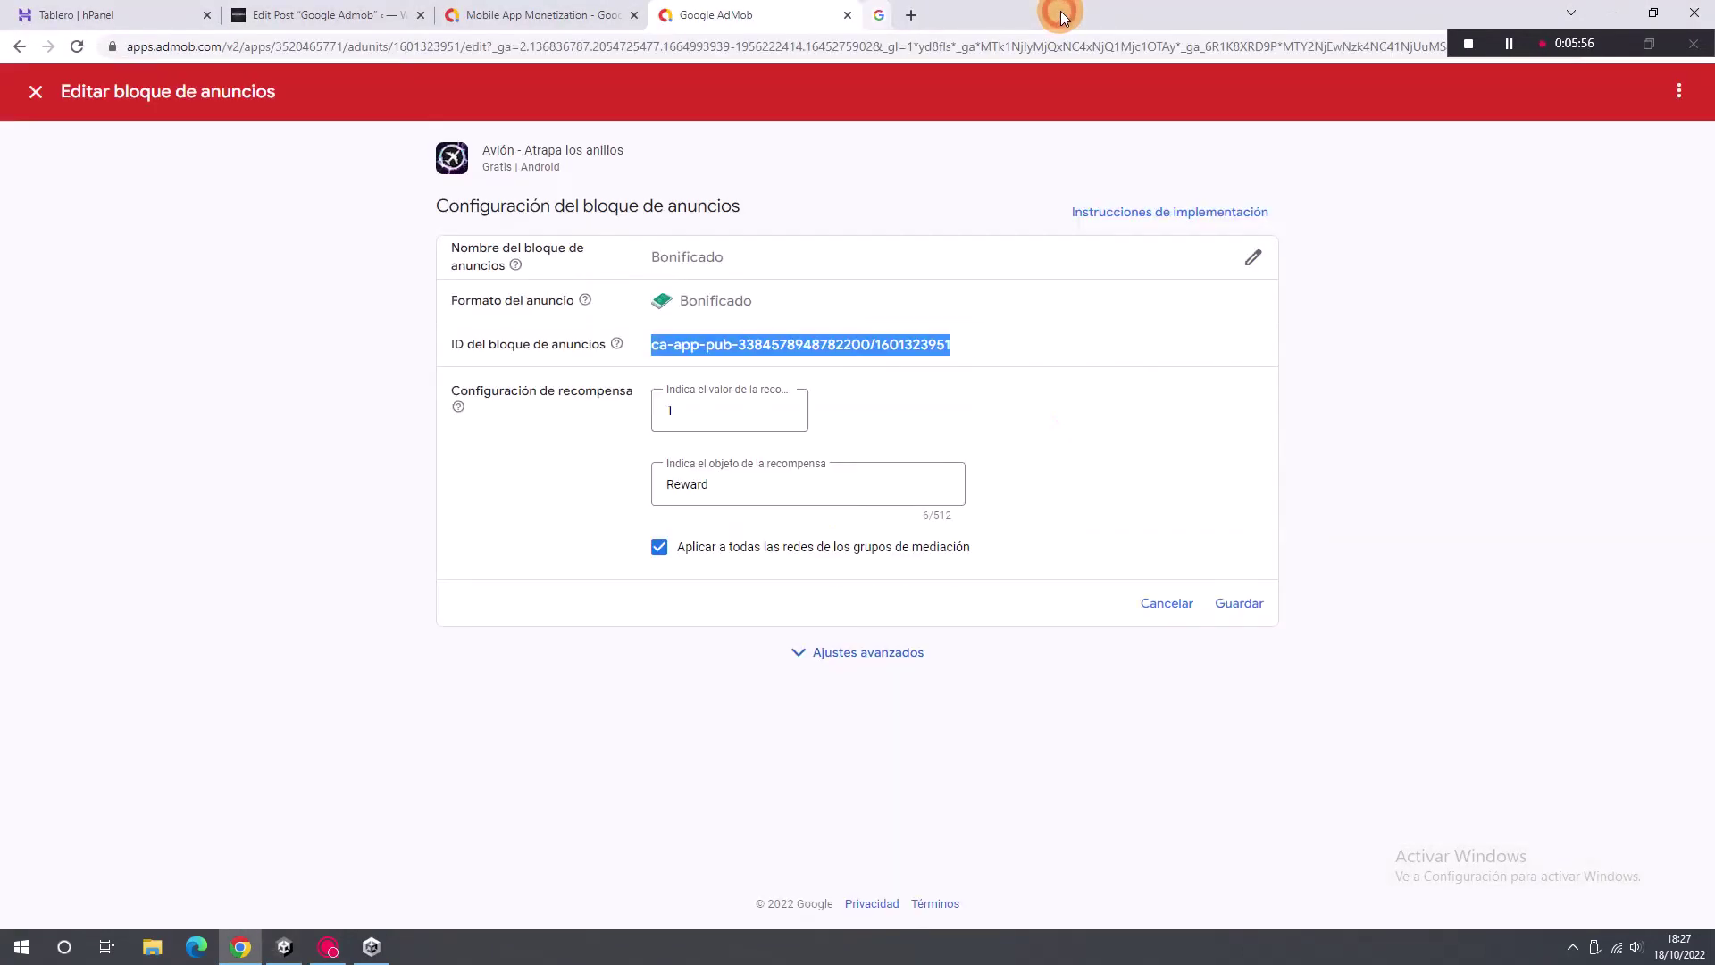
{"action": "left_click", "coordinate": [1599, 9]}
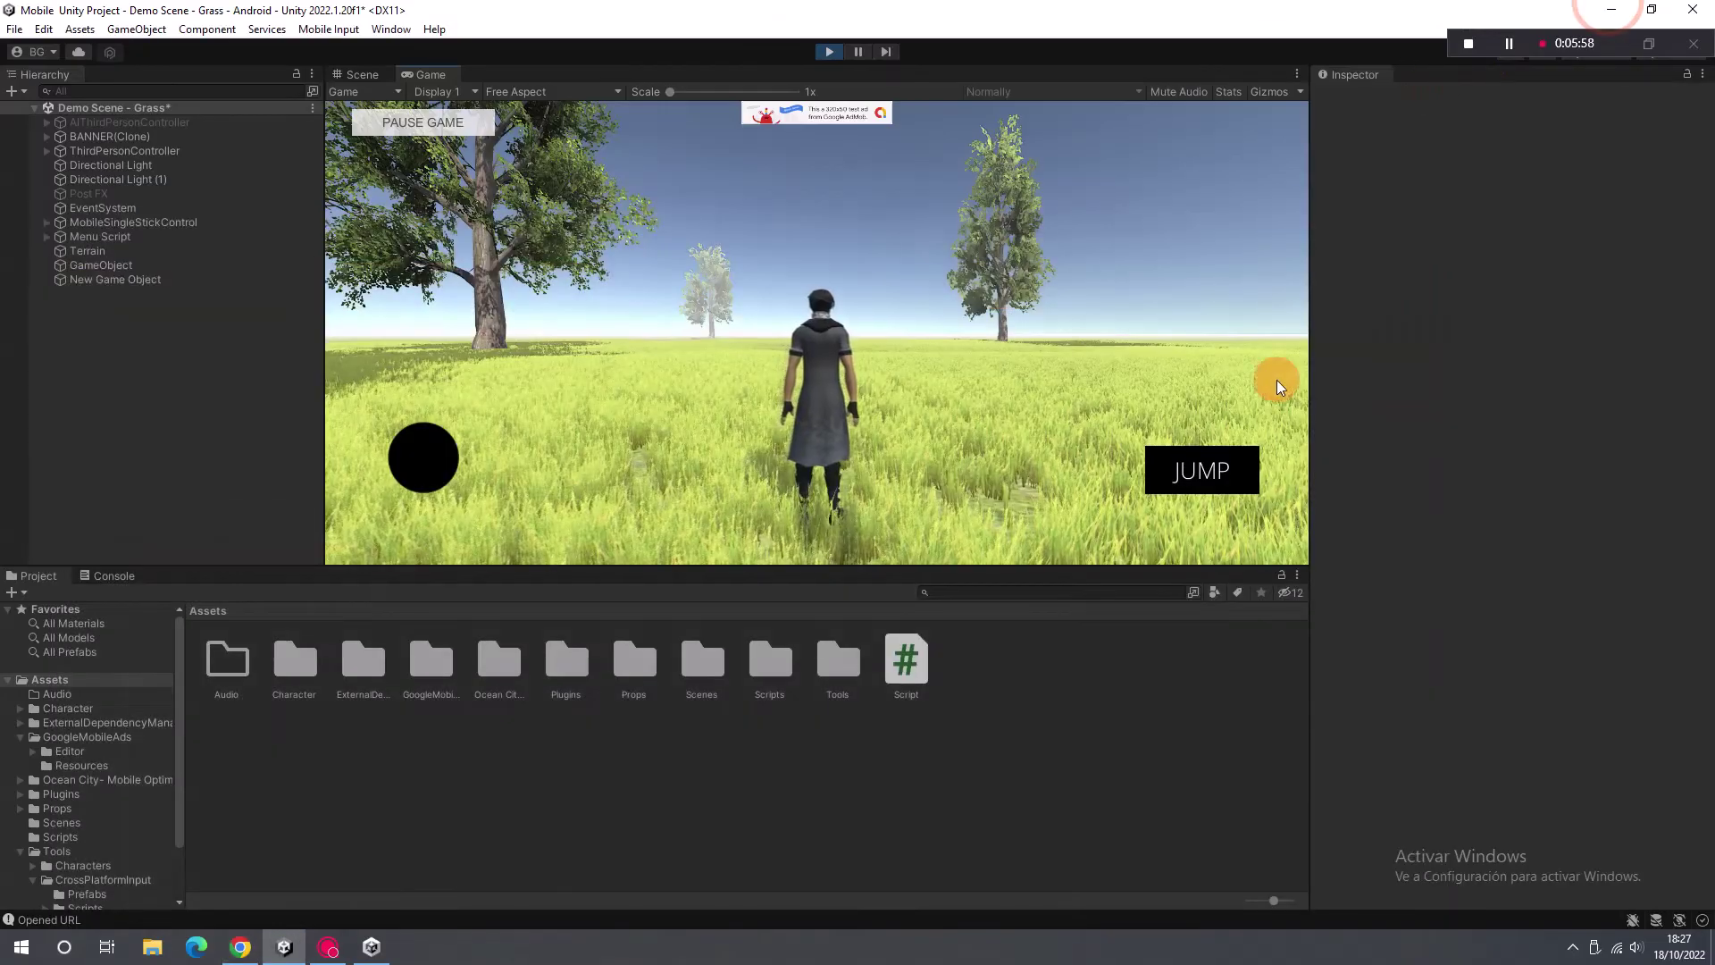
{"action": "left_click", "coordinate": [827, 52]}
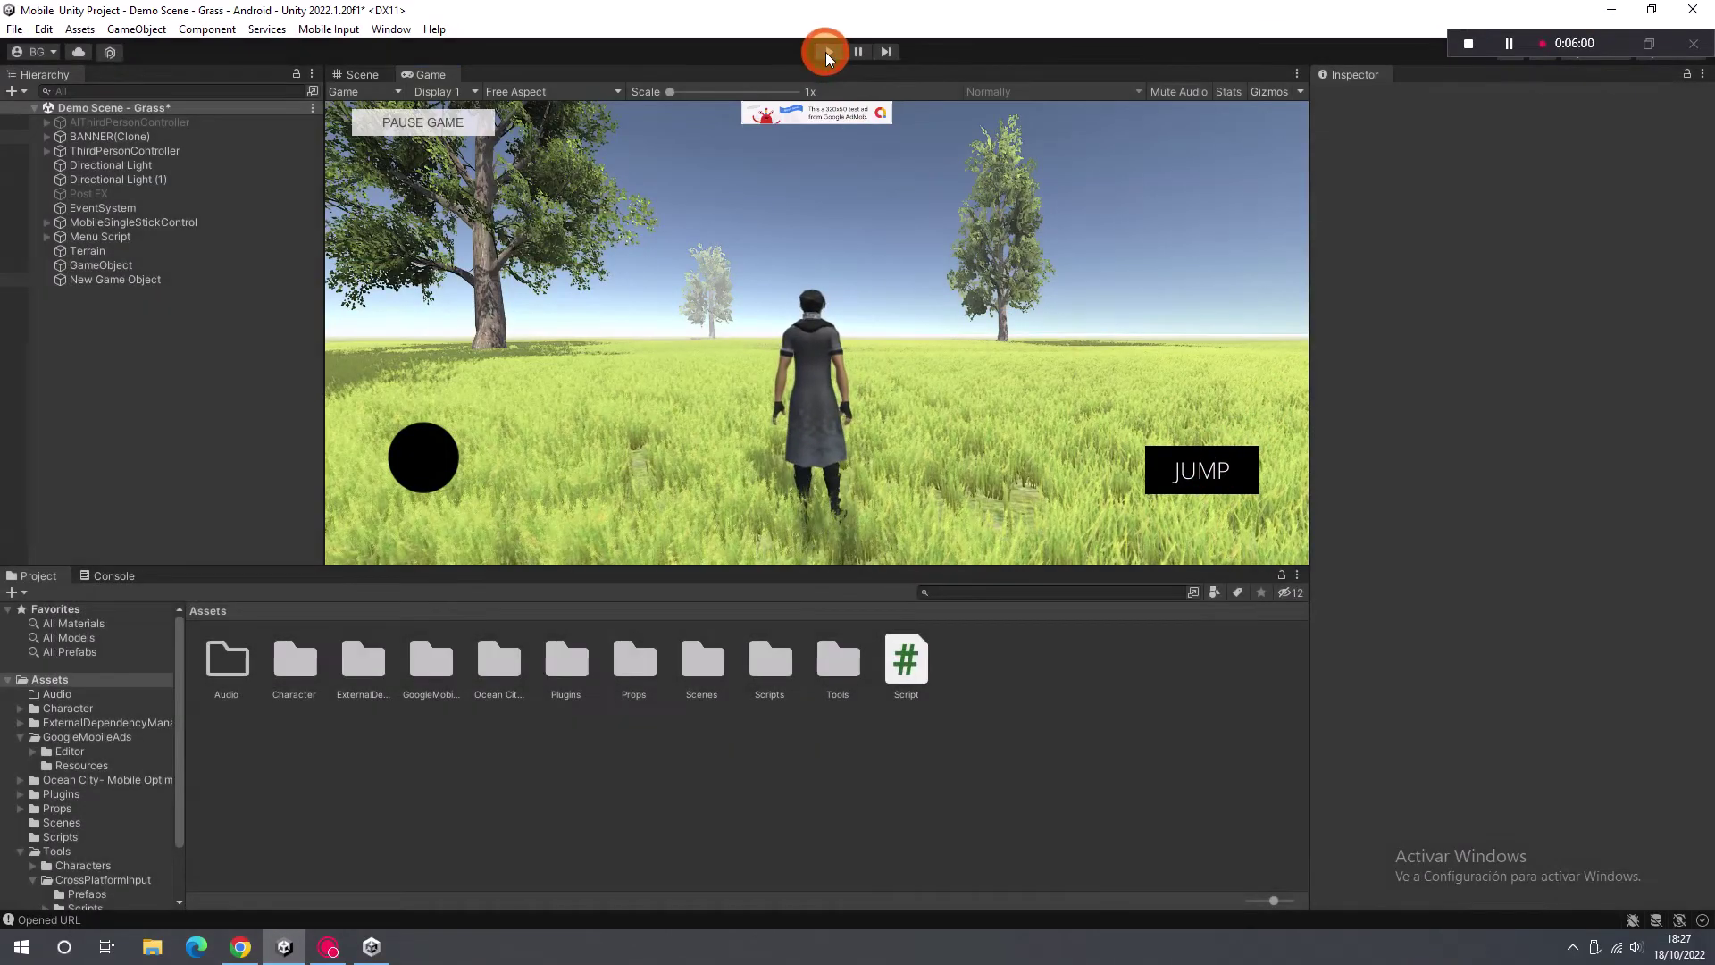
{"action": "left_click", "coordinate": [107, 252]}
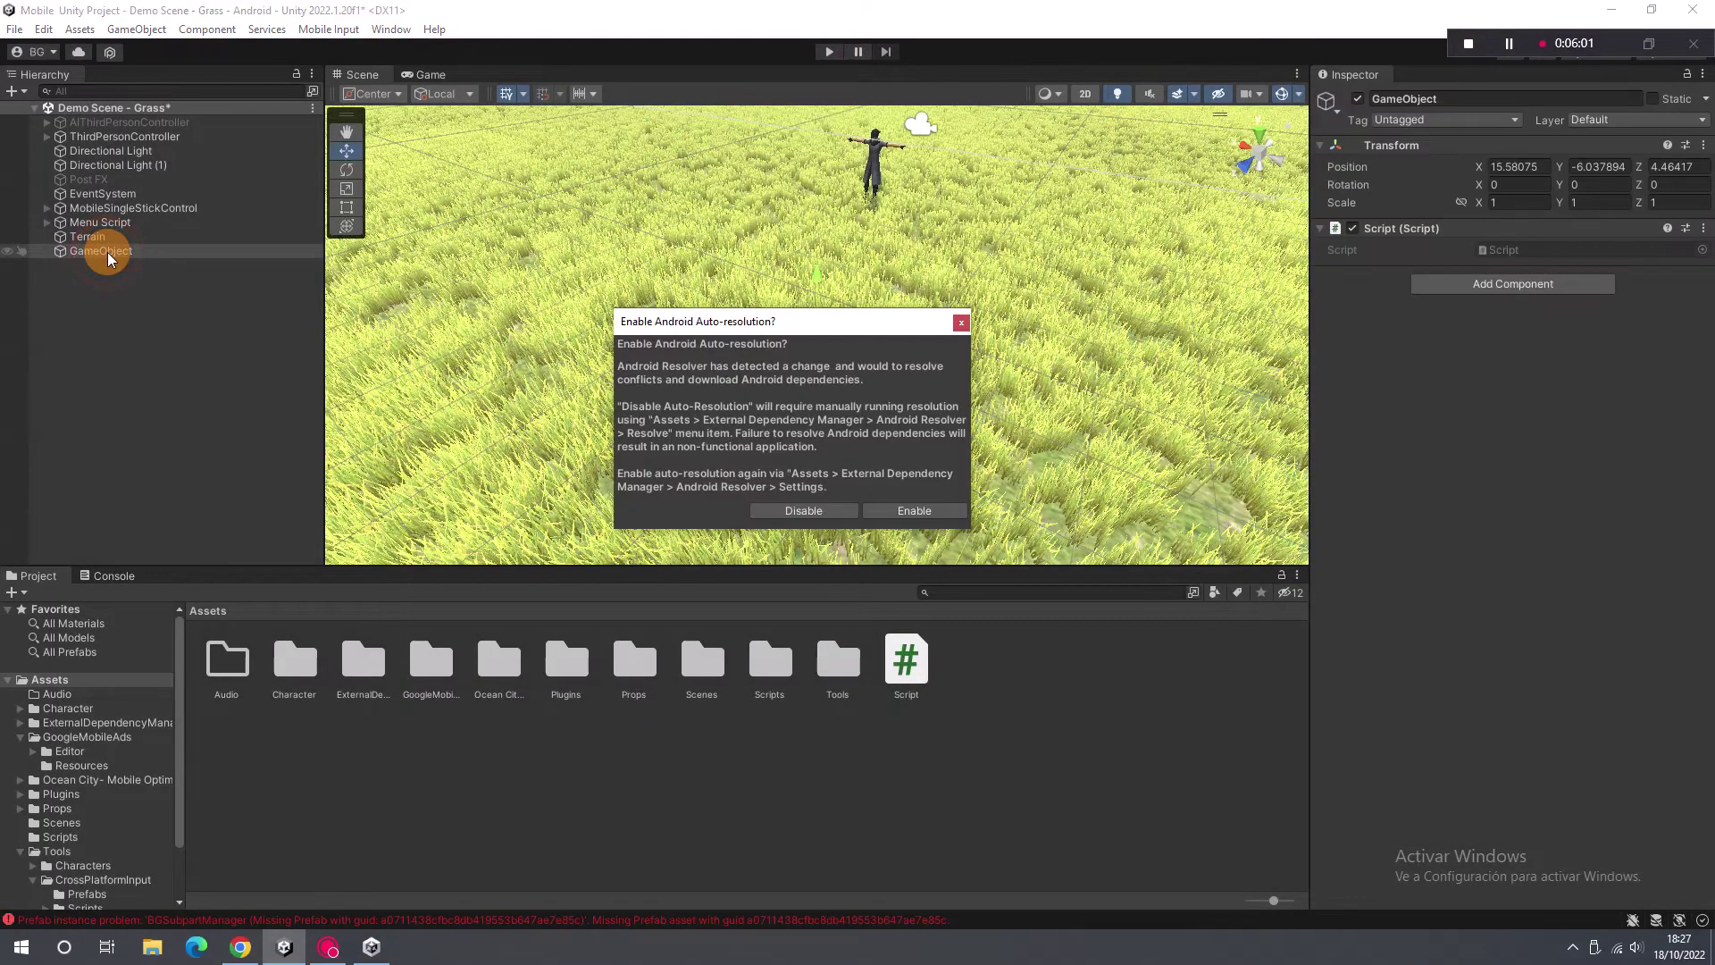
Step: Dismiss the Auto-resolution prompt and select JumpButton to reach its Event Trigger component
{"action": "left_click", "coordinate": [959, 323]}
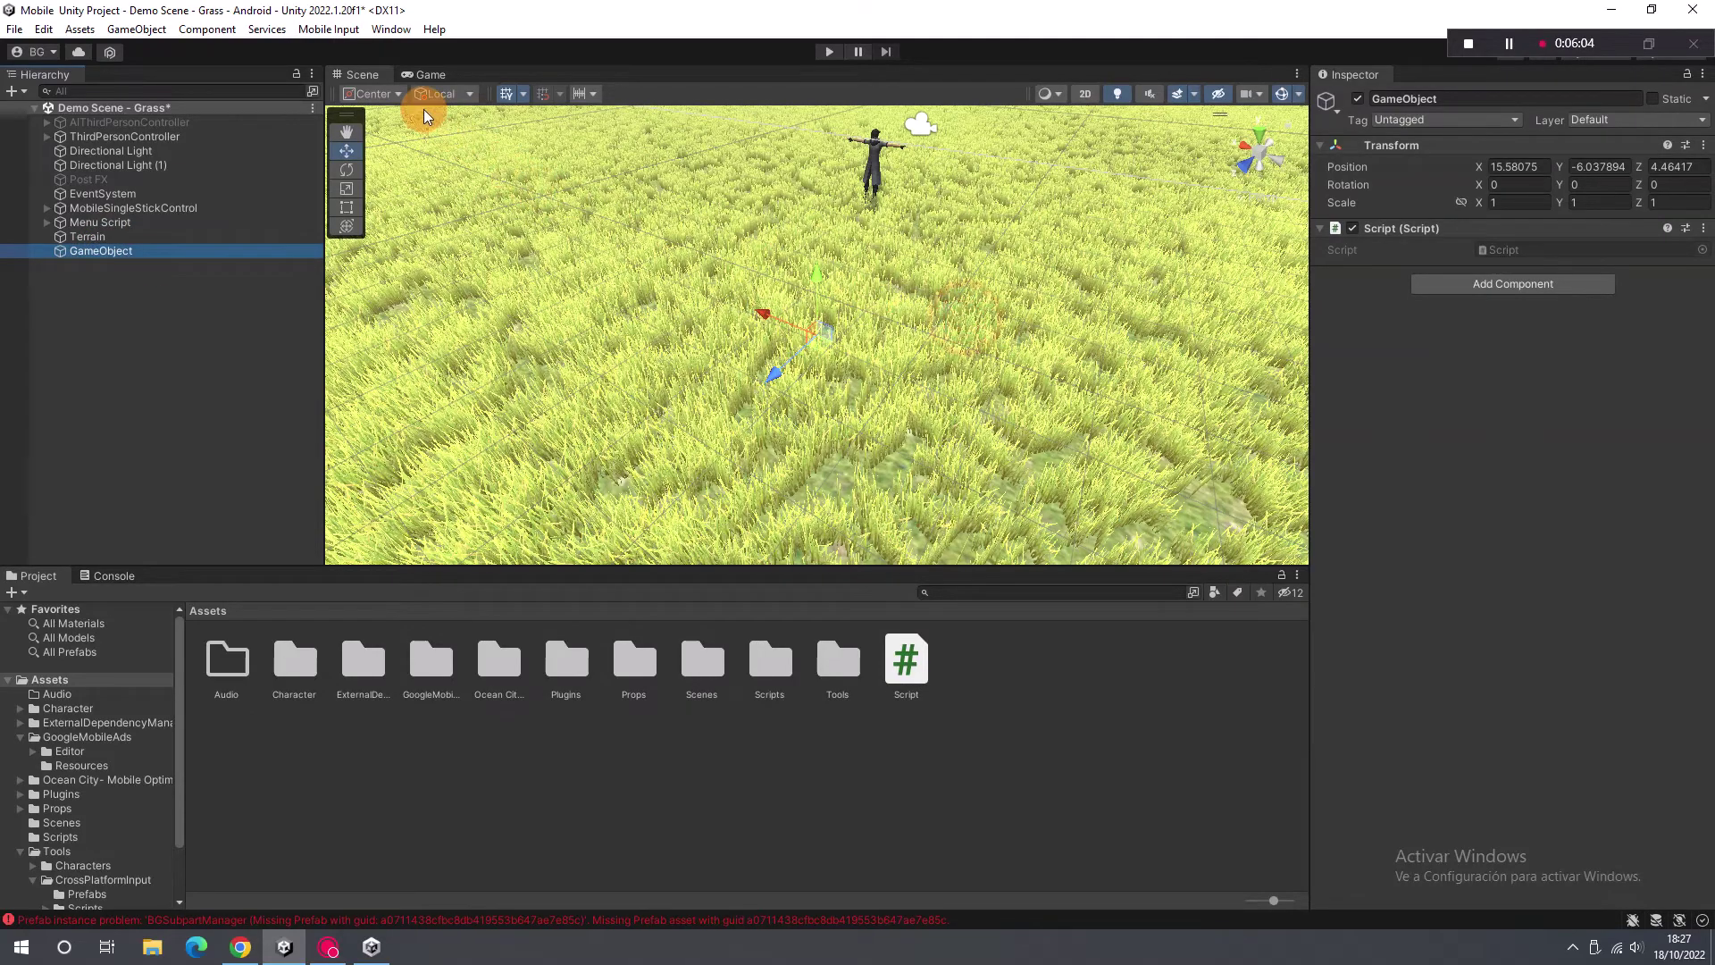
{"action": "mouse_move", "coordinate": [379, 191]}
{"action": "right_mouse_down"}
{"action": "mouse_move", "coordinate": [940, 203]}
{"action": "mouse_move", "coordinate": [1161, 326]}
{"action": "right_mouse_up"}
{"action": "key", "text": "w"}
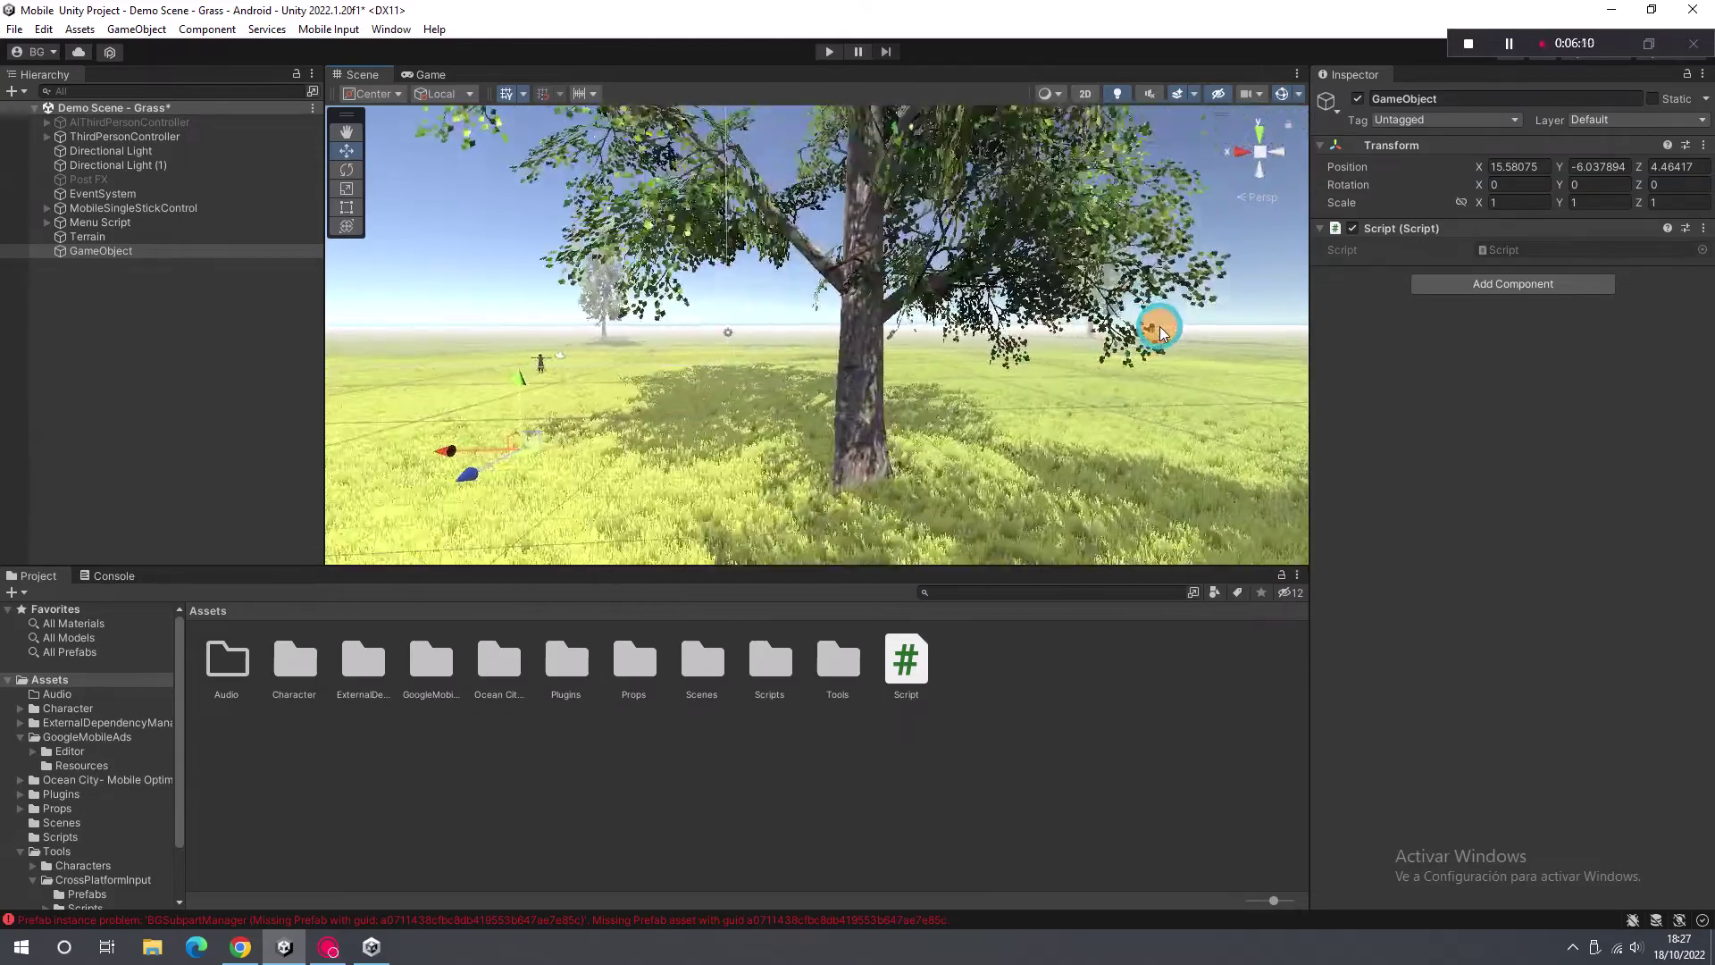
{"action": "double_click", "coordinate": [109, 209]}
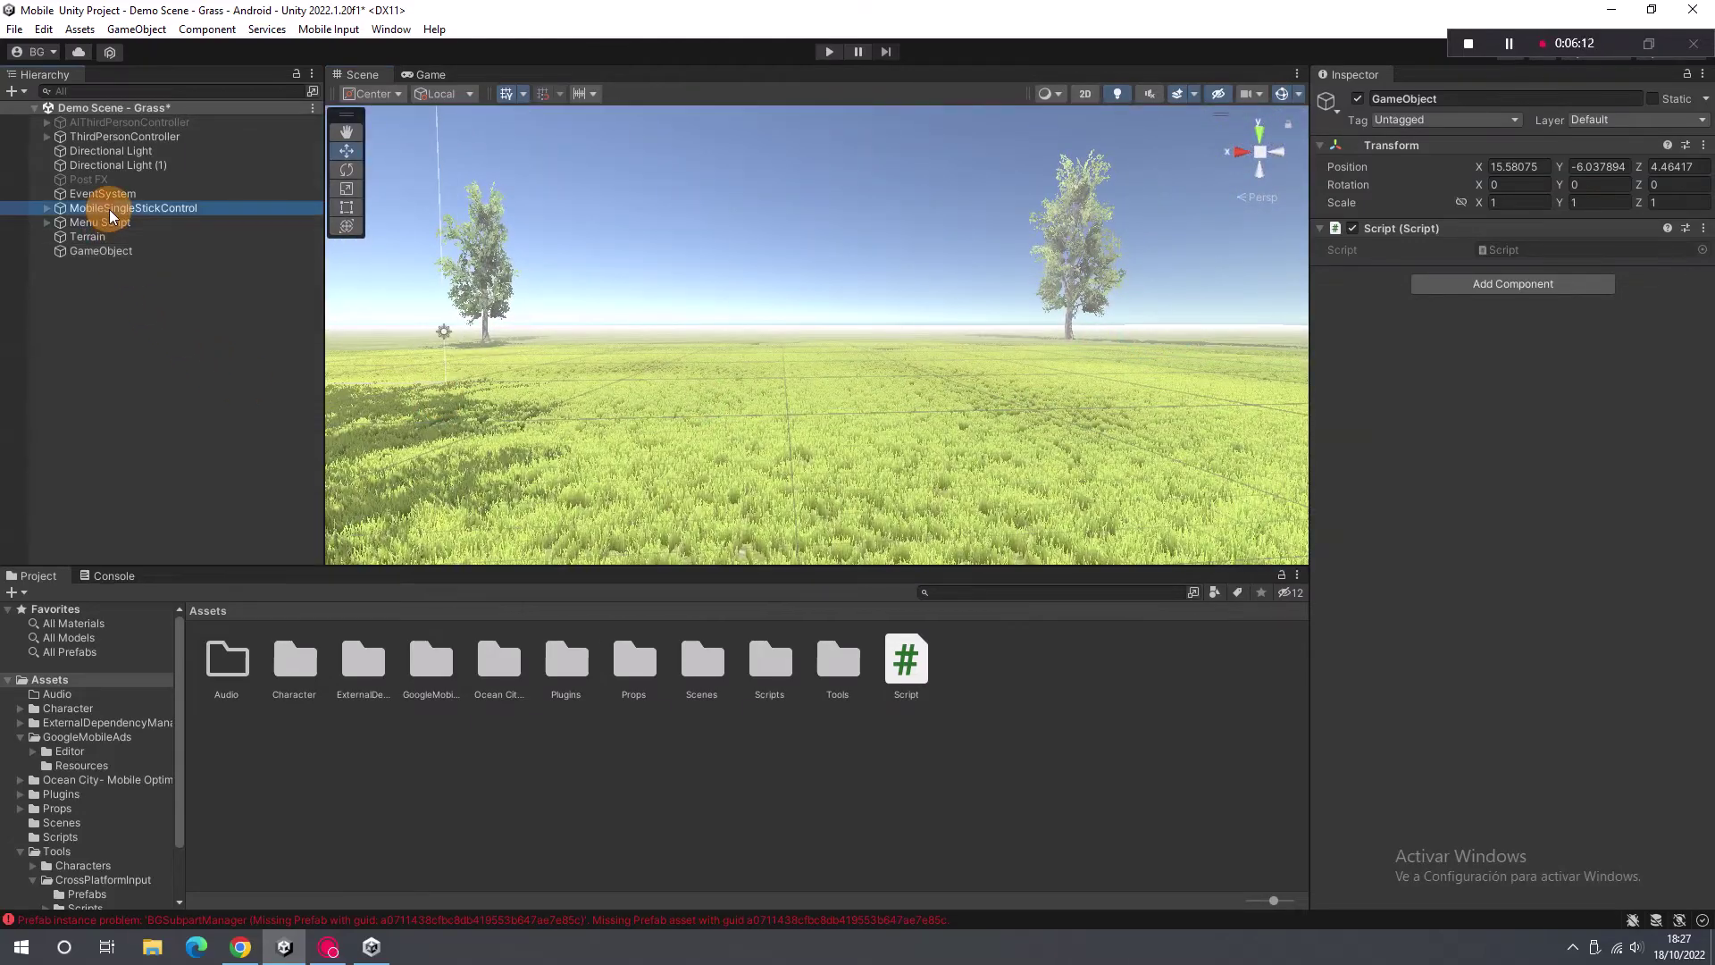
{"action": "left_click", "coordinate": [675, 393]}
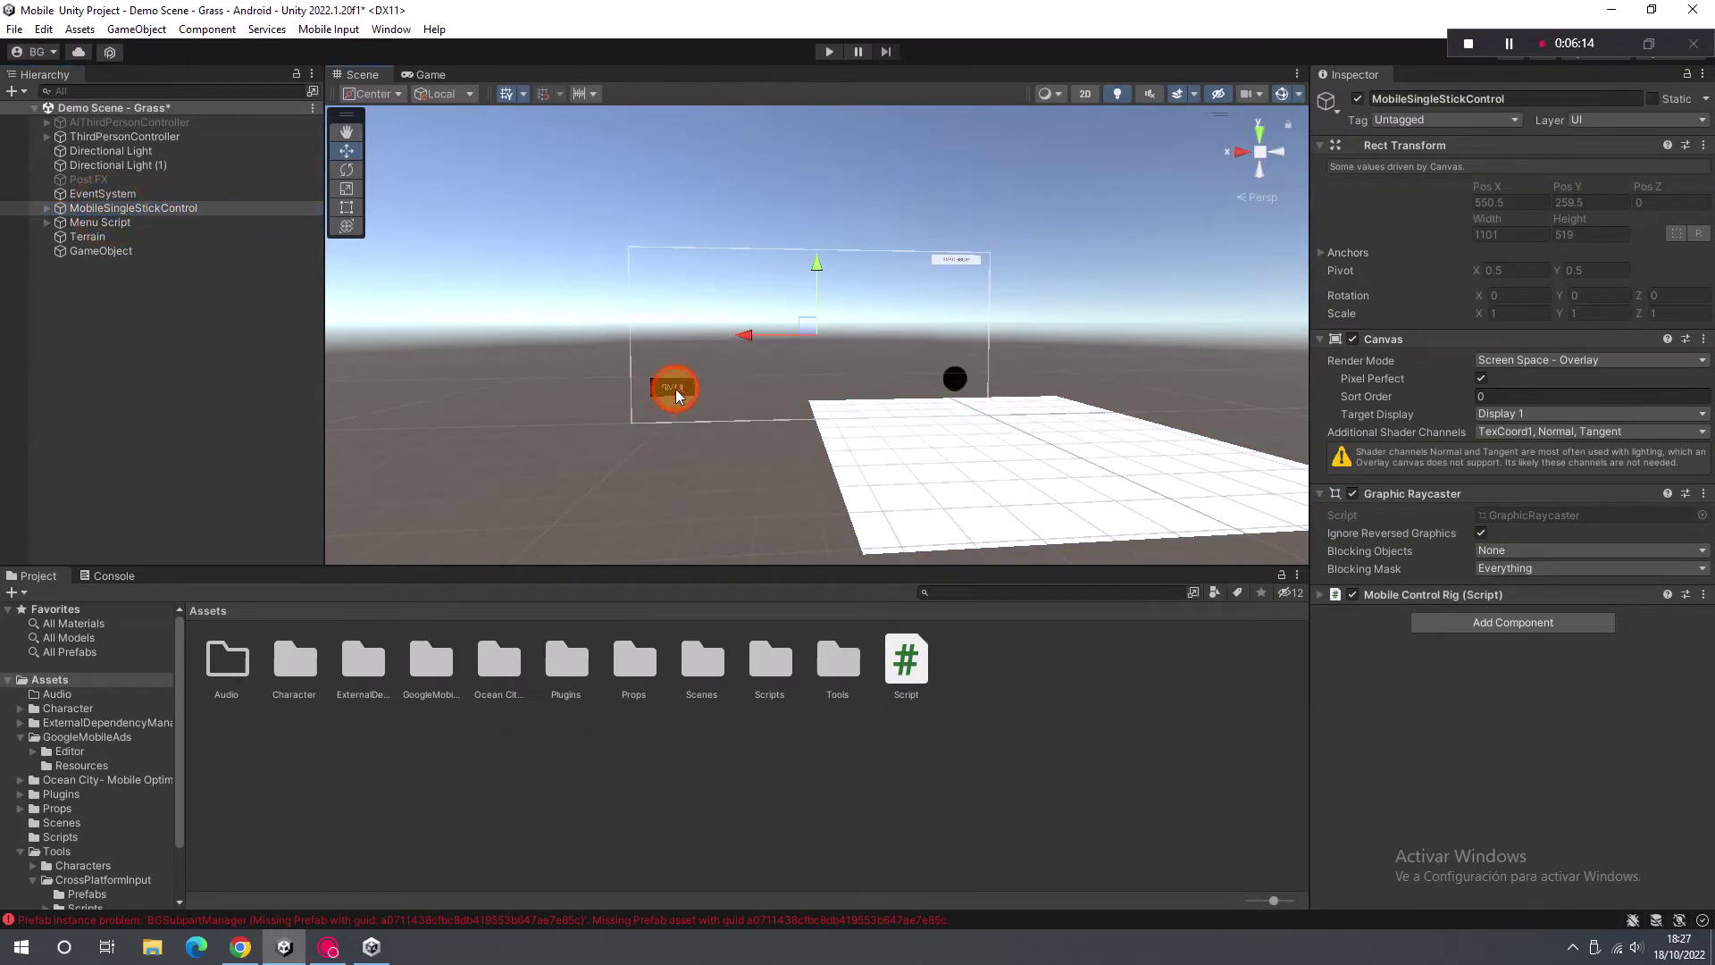
{"action": "left_click", "coordinate": [675, 388]}
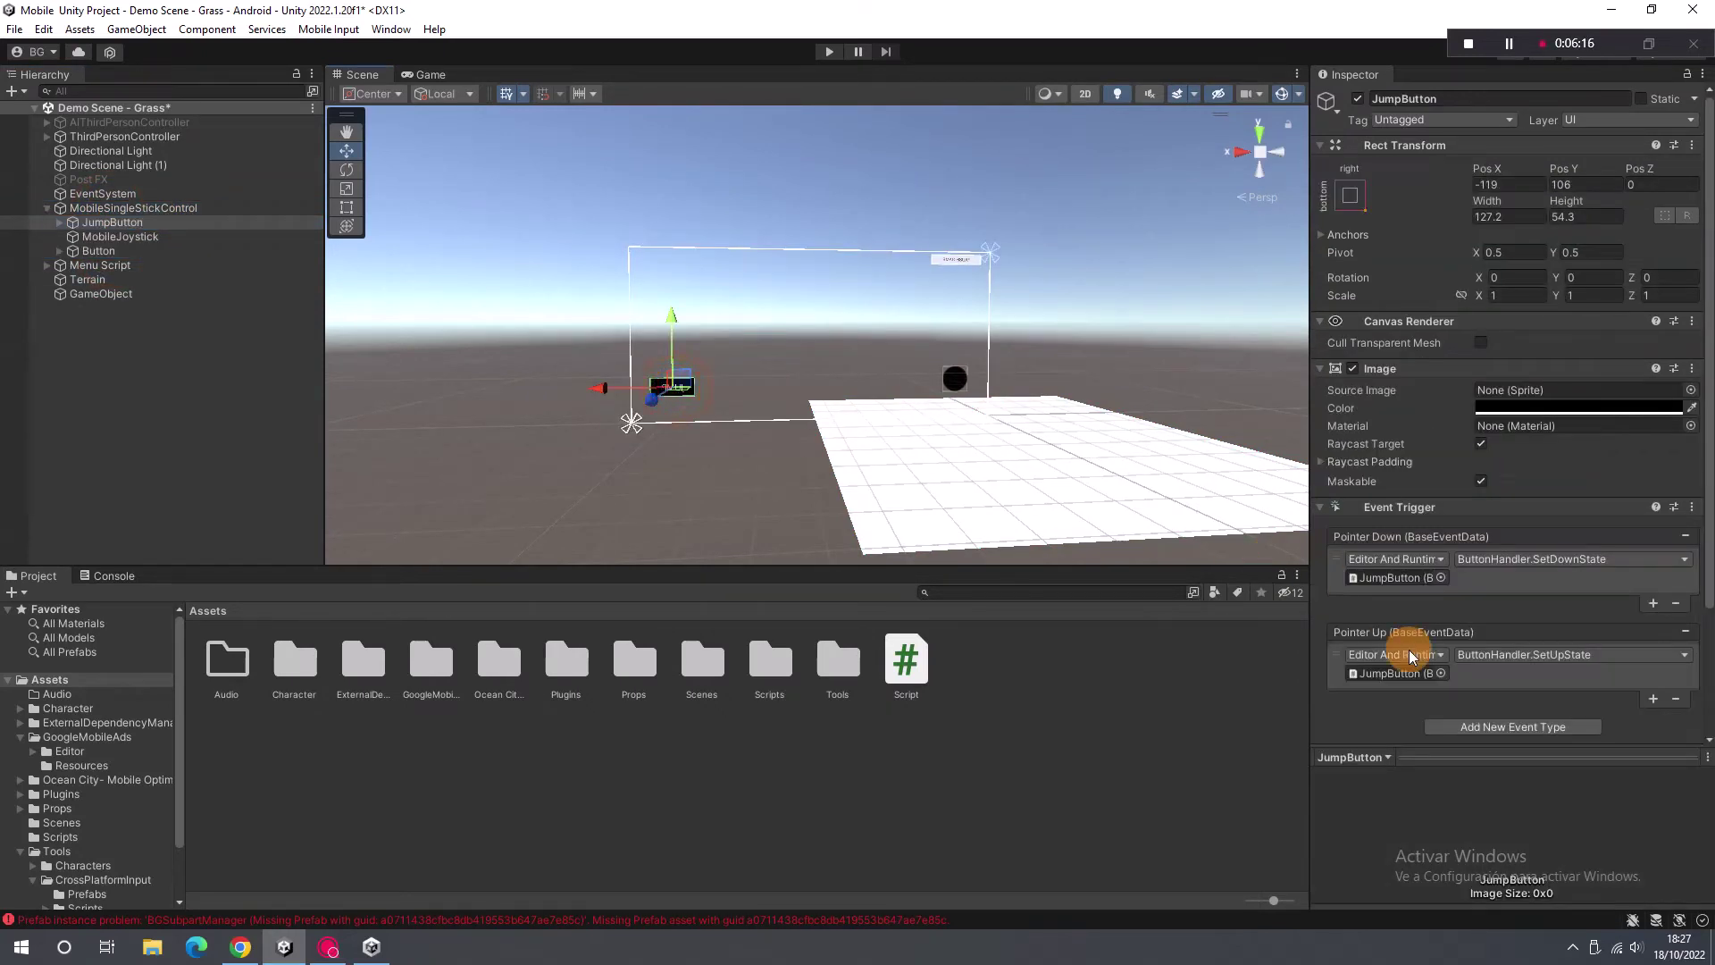
{"action": "scroll", "coordinate": [1408, 650], "scroll_direction": "down", "scroll_amount": 2}
{"action": "scroll", "coordinate": [1478, 670], "scroll_direction": "down", "scroll_amount": 1}
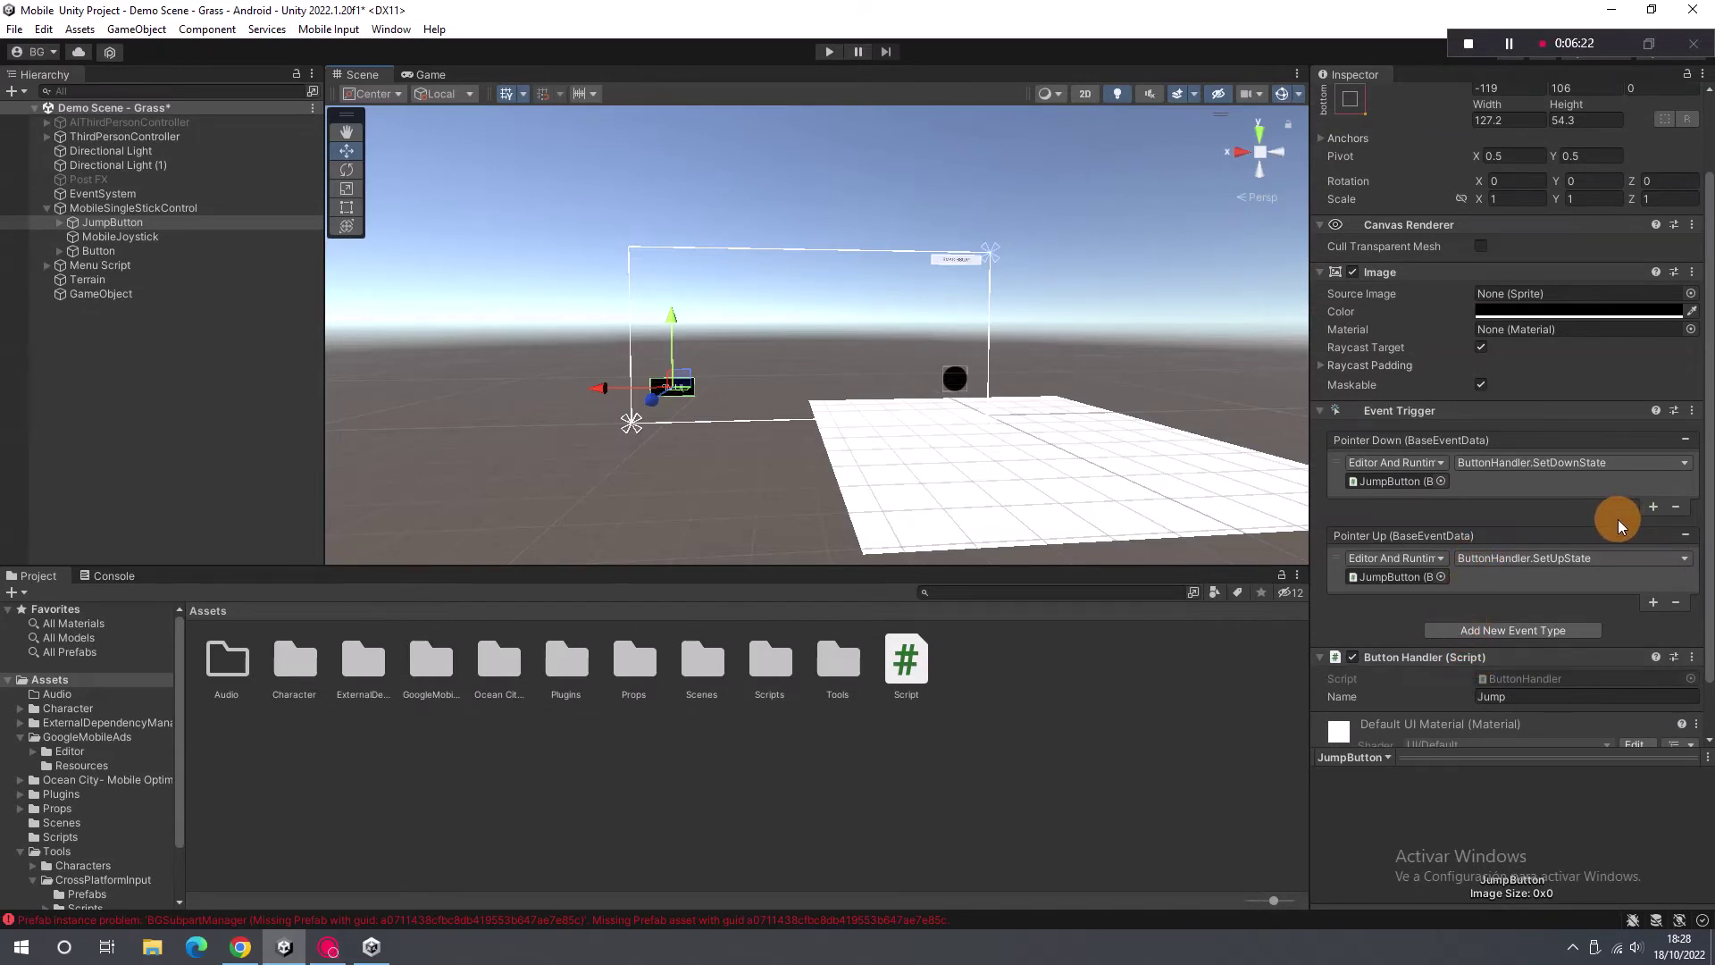
{"action": "scroll", "coordinate": [1617, 519], "scroll_direction": "down", "scroll_amount": 2}
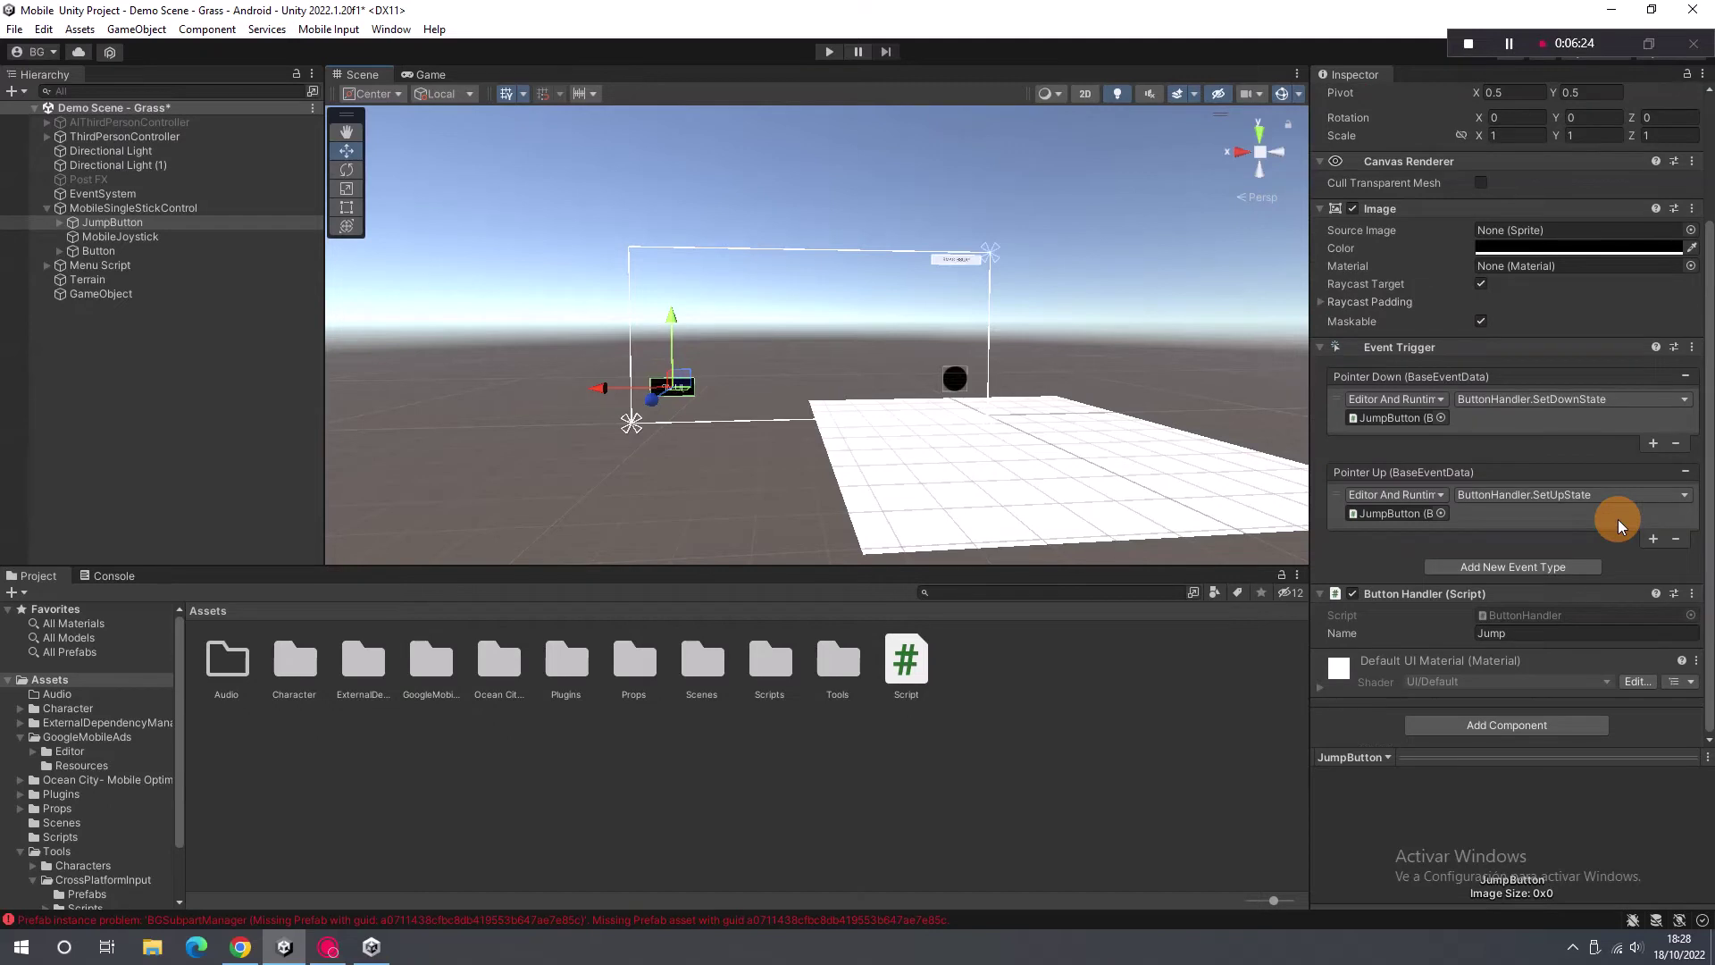
Step: Add a new callback to JumpButton's Pointer Up event trigger
{"action": "left_click", "coordinate": [1652, 538]}
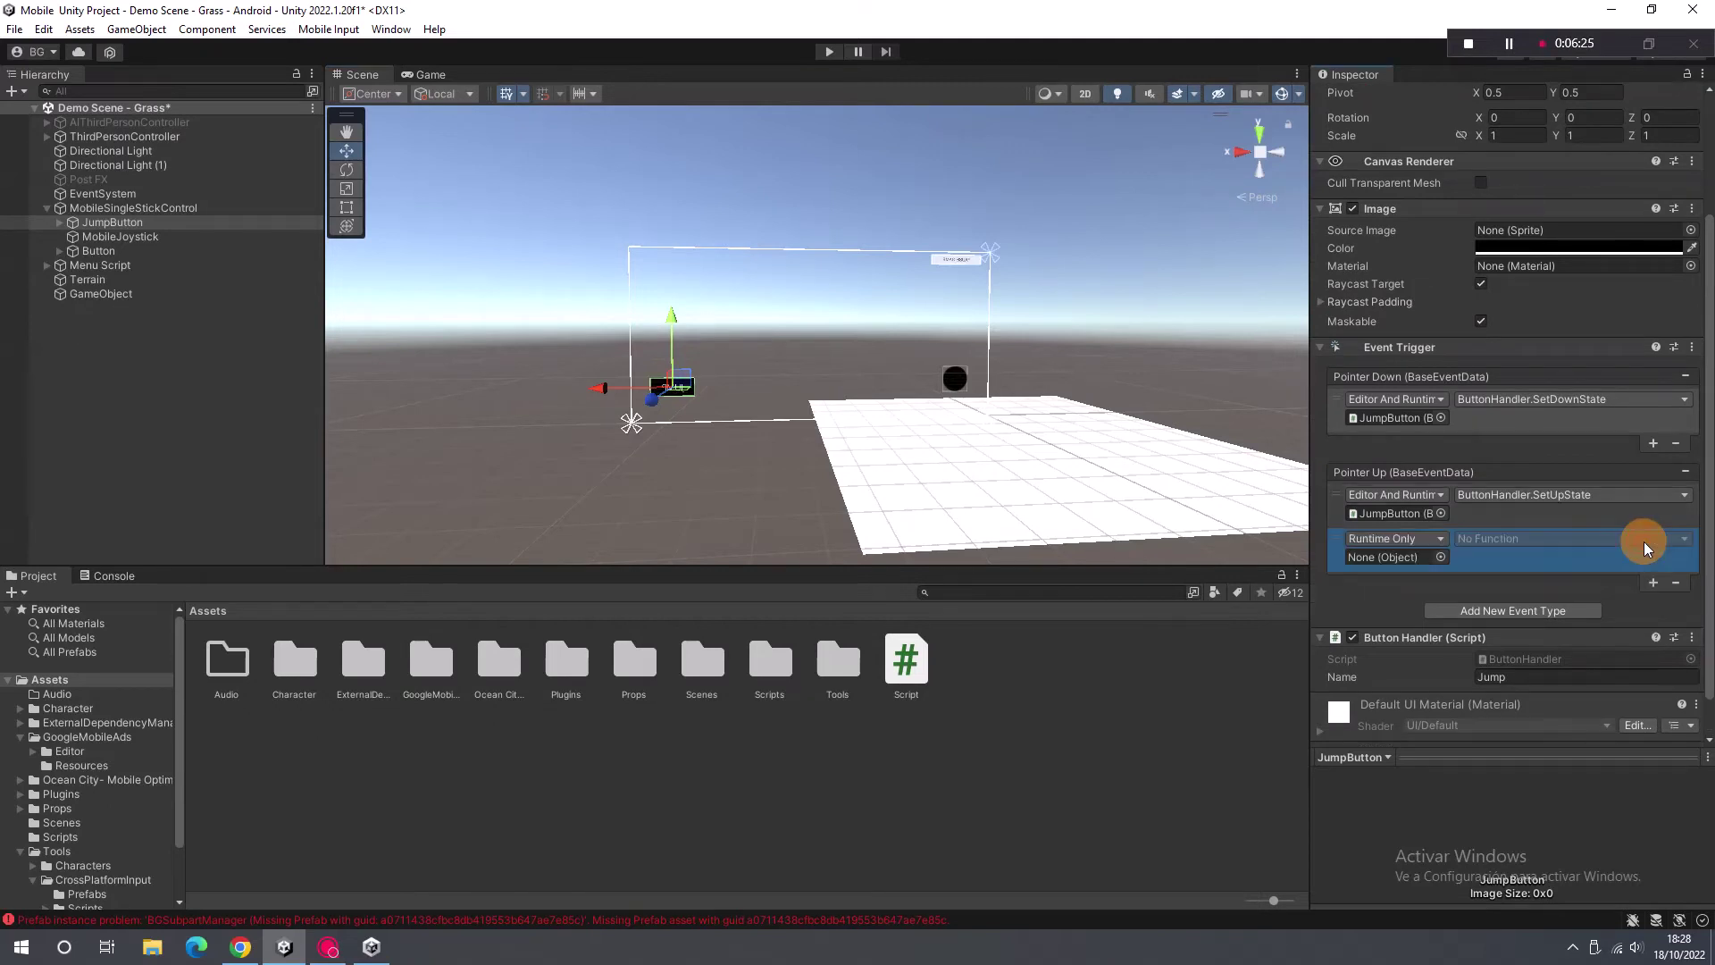
{"action": "mouse_move", "coordinate": [89, 294]}
{"action": "left_mouse_down"}
{"action": "mouse_move", "coordinate": [1174, 559]}
{"action": "mouse_move", "coordinate": [1362, 564]}
{"action": "mouse_move", "coordinate": [1144, 543]}
{"action": "left_mouse_up"}
{"action": "left_click_drag", "start_coordinate": [268, 409], "coordinate": [196, 398]}
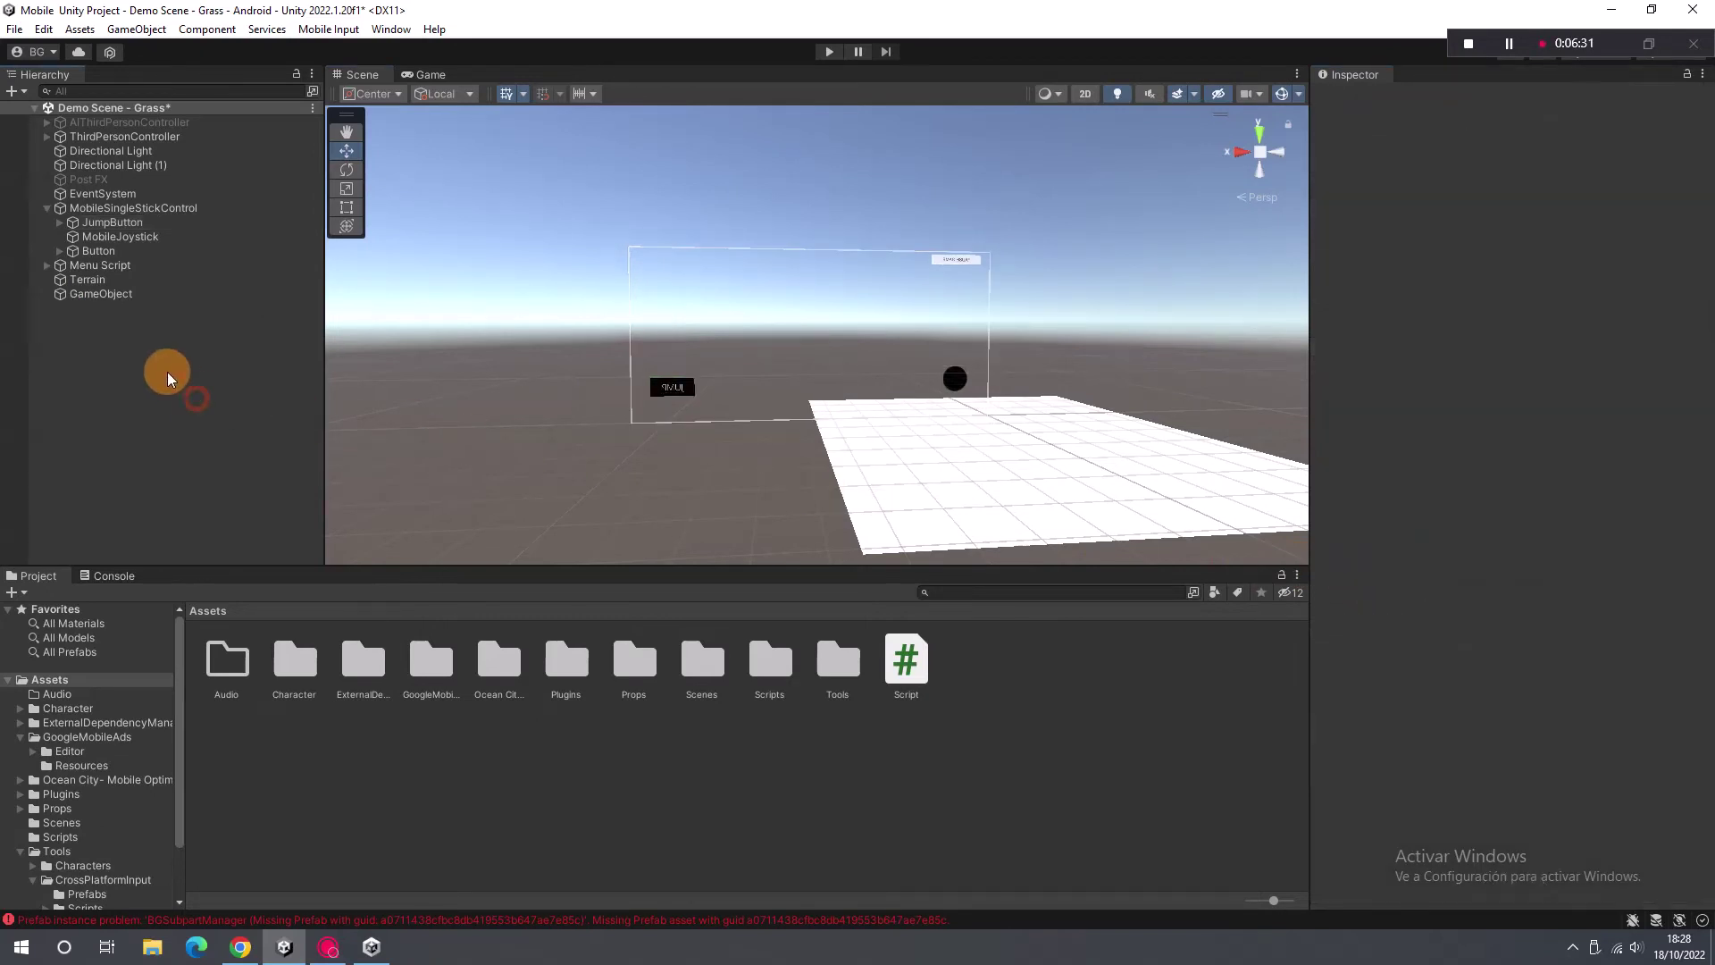
{"action": "left_click", "coordinate": [684, 390]}
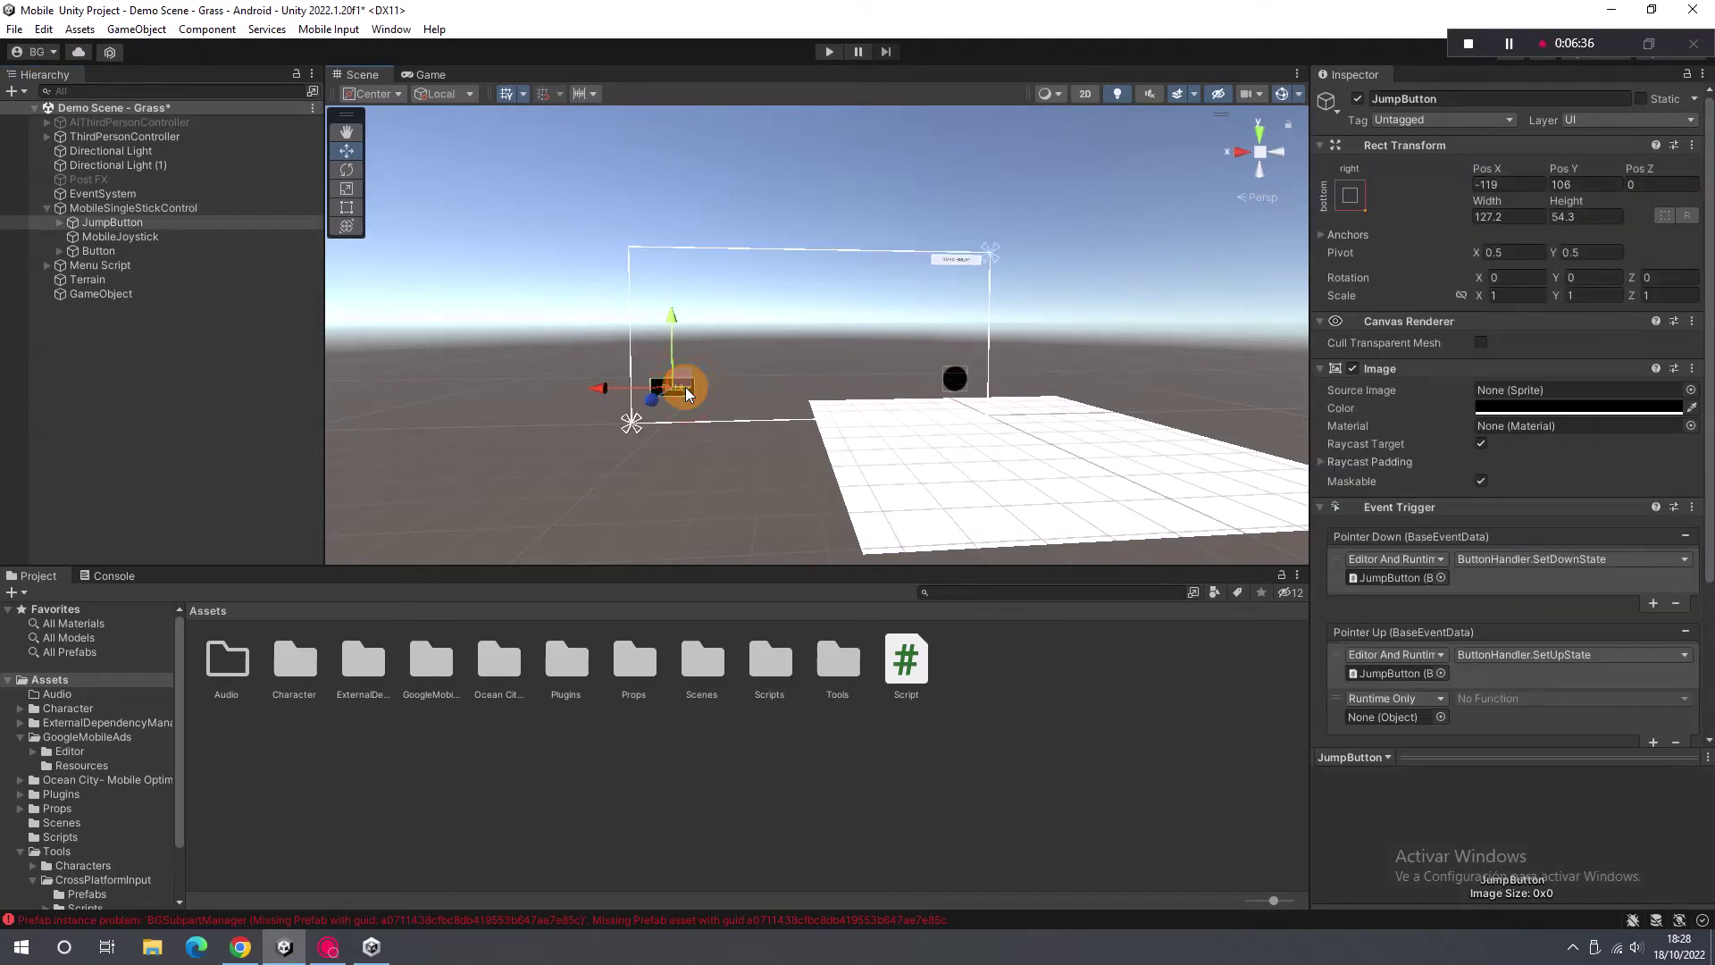
{"action": "left_click", "coordinate": [686, 388]}
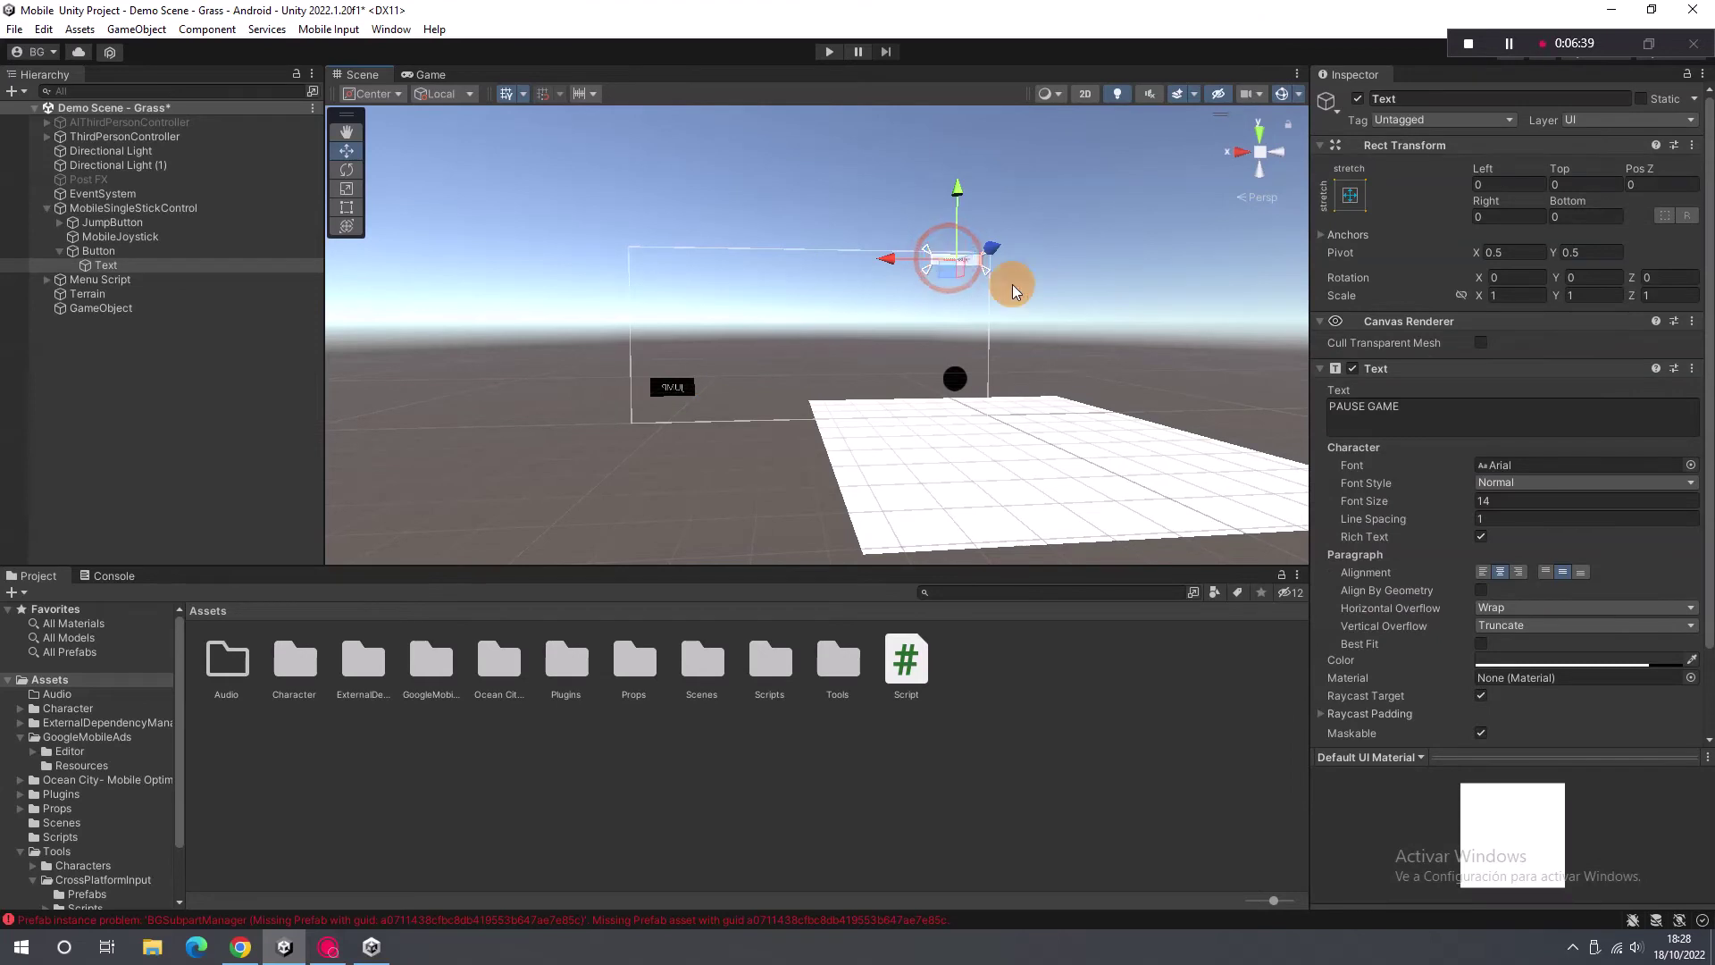
{"action": "scroll", "coordinate": [1505, 469], "scroll_direction": "down", "scroll_amount": 3}
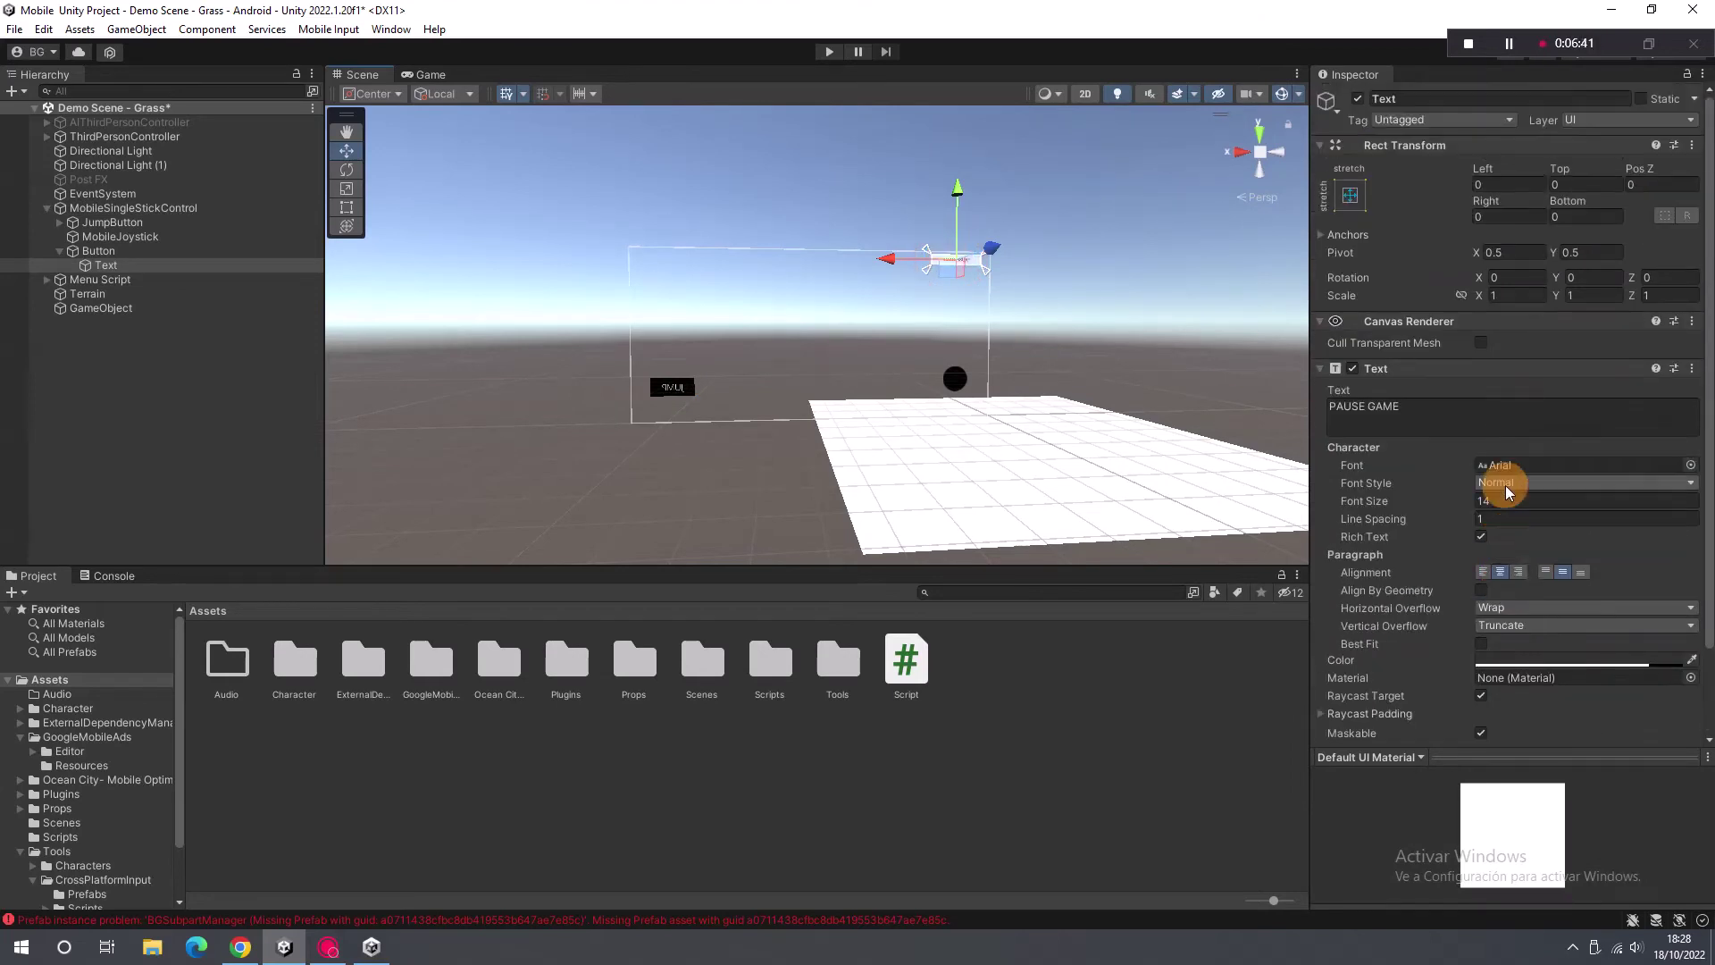
{"action": "left_click", "coordinate": [693, 393]}
{"action": "left_click", "coordinate": [693, 393]}
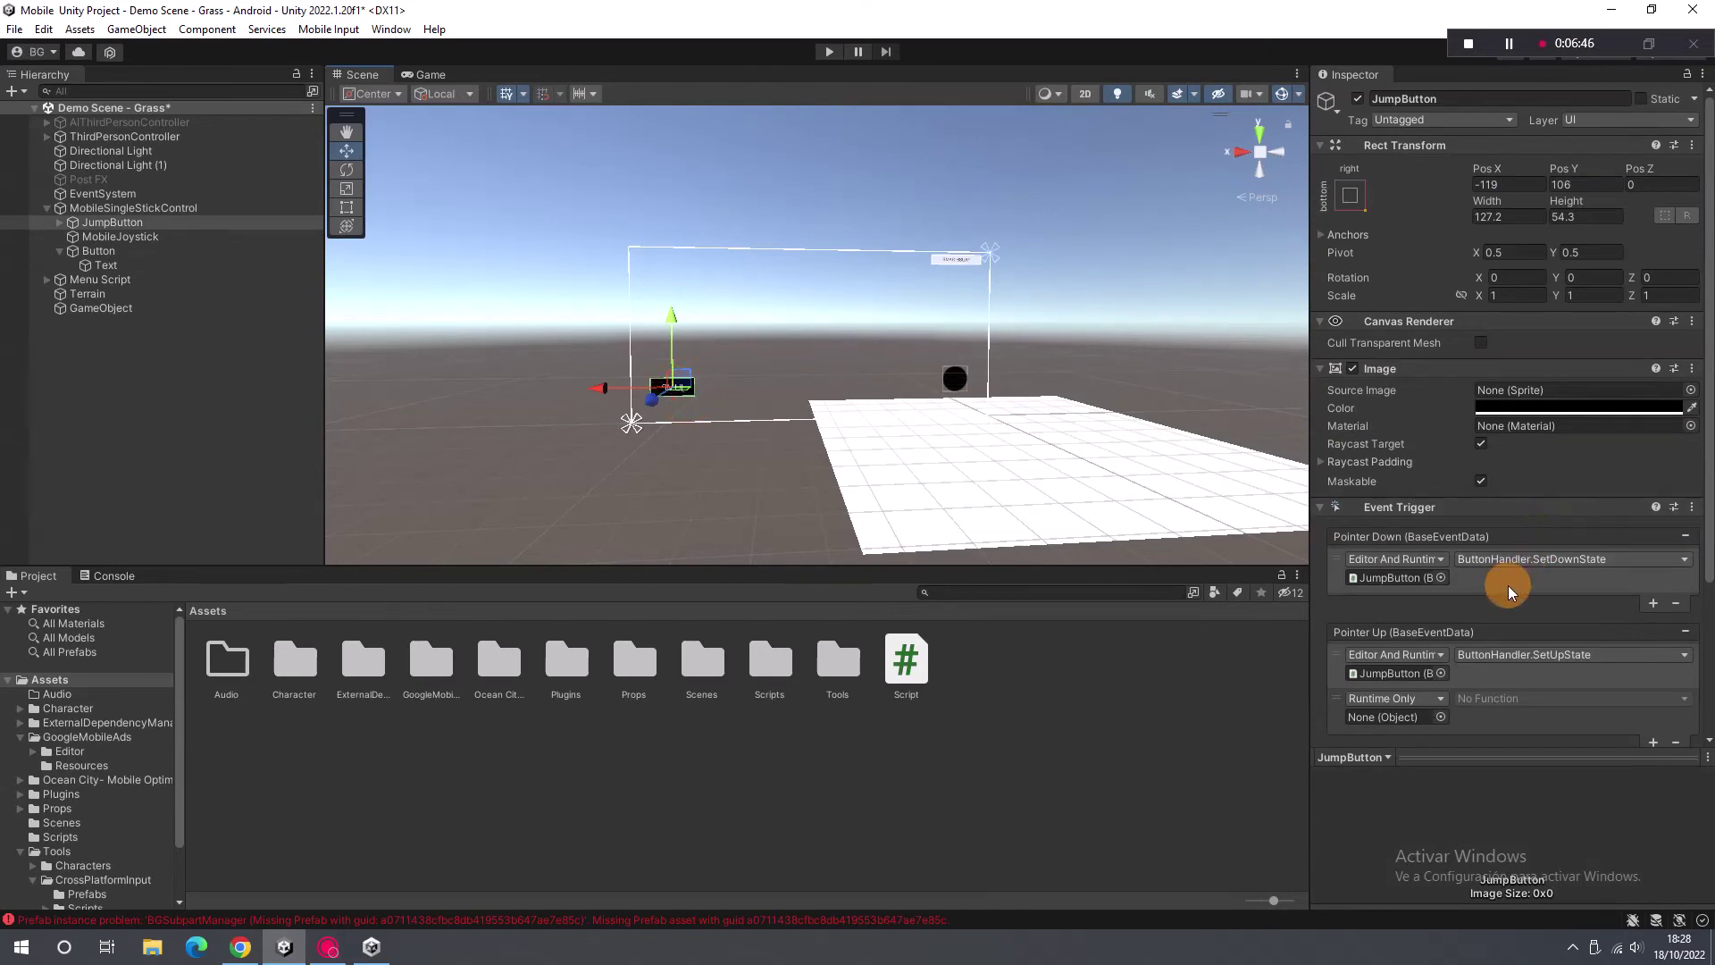
{"action": "scroll", "coordinate": [1508, 586], "scroll_direction": "down", "scroll_amount": 3}
Step: Point the callback at GameObject's Script.CreateAndLoadRewardedAd and start play mode
{"action": "left_click_drag", "start_coordinate": [109, 309], "coordinate": [1387, 624]}
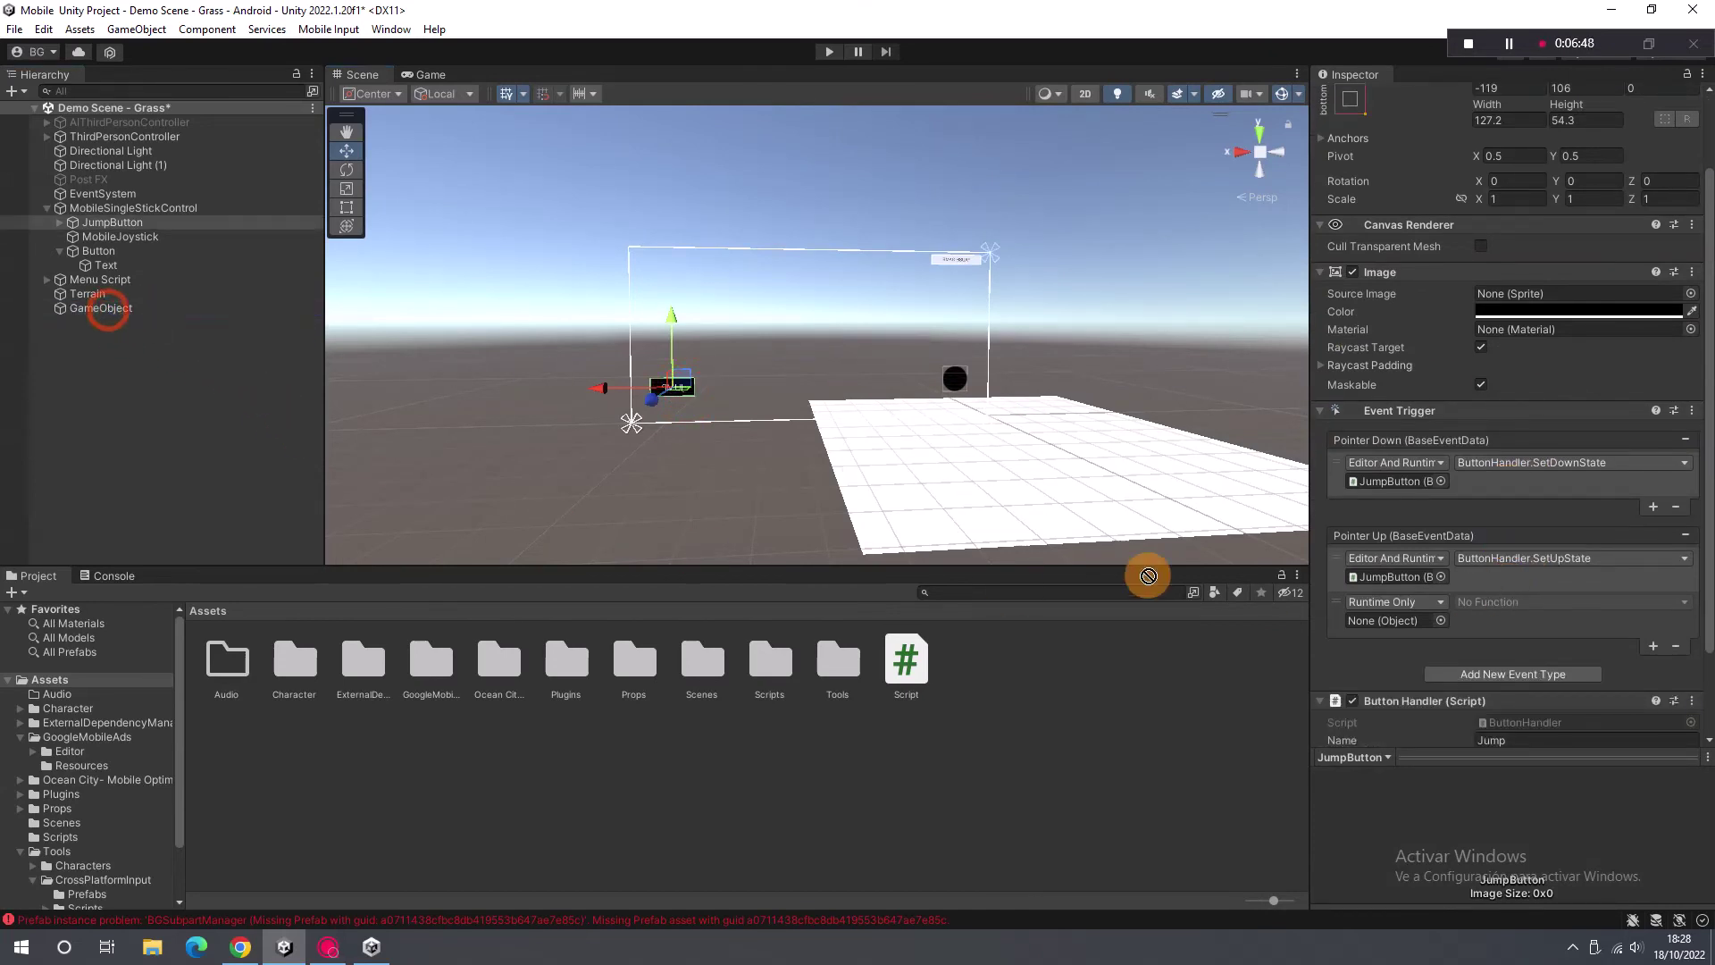
{"action": "left_click", "coordinate": [1477, 603]}
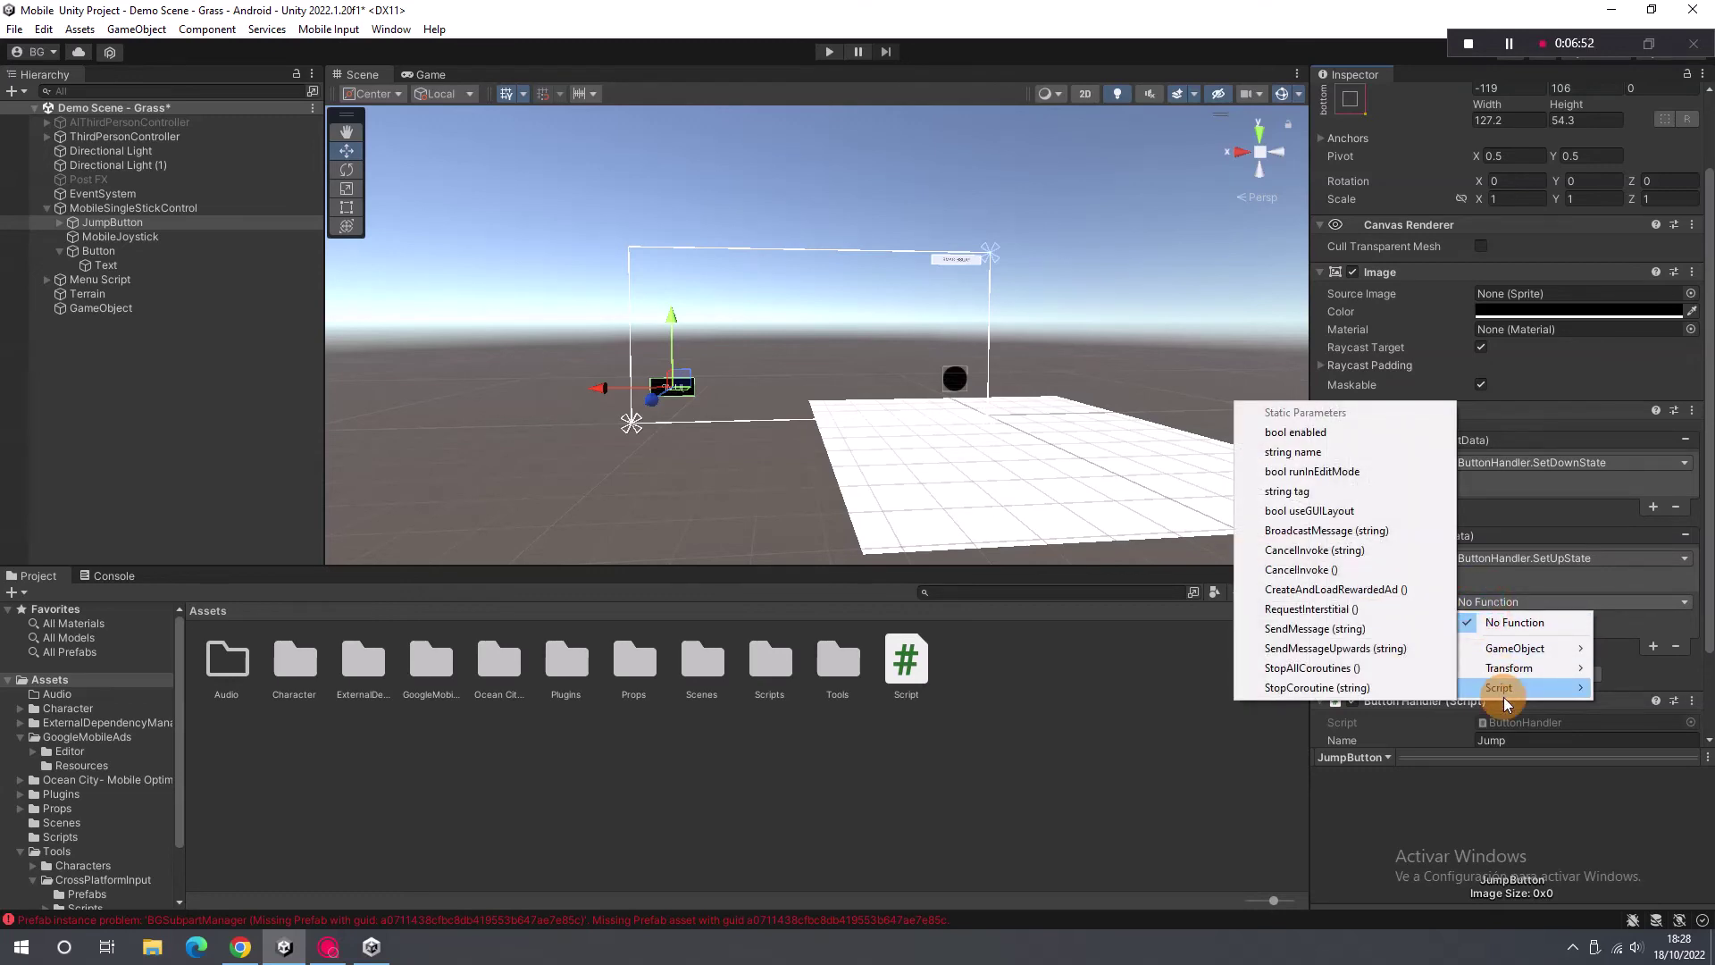
{"action": "mouse_move", "coordinate": [1509, 684]}
{"action": "left_click", "coordinate": [1322, 590]}
{"action": "left_click", "coordinate": [828, 51]}
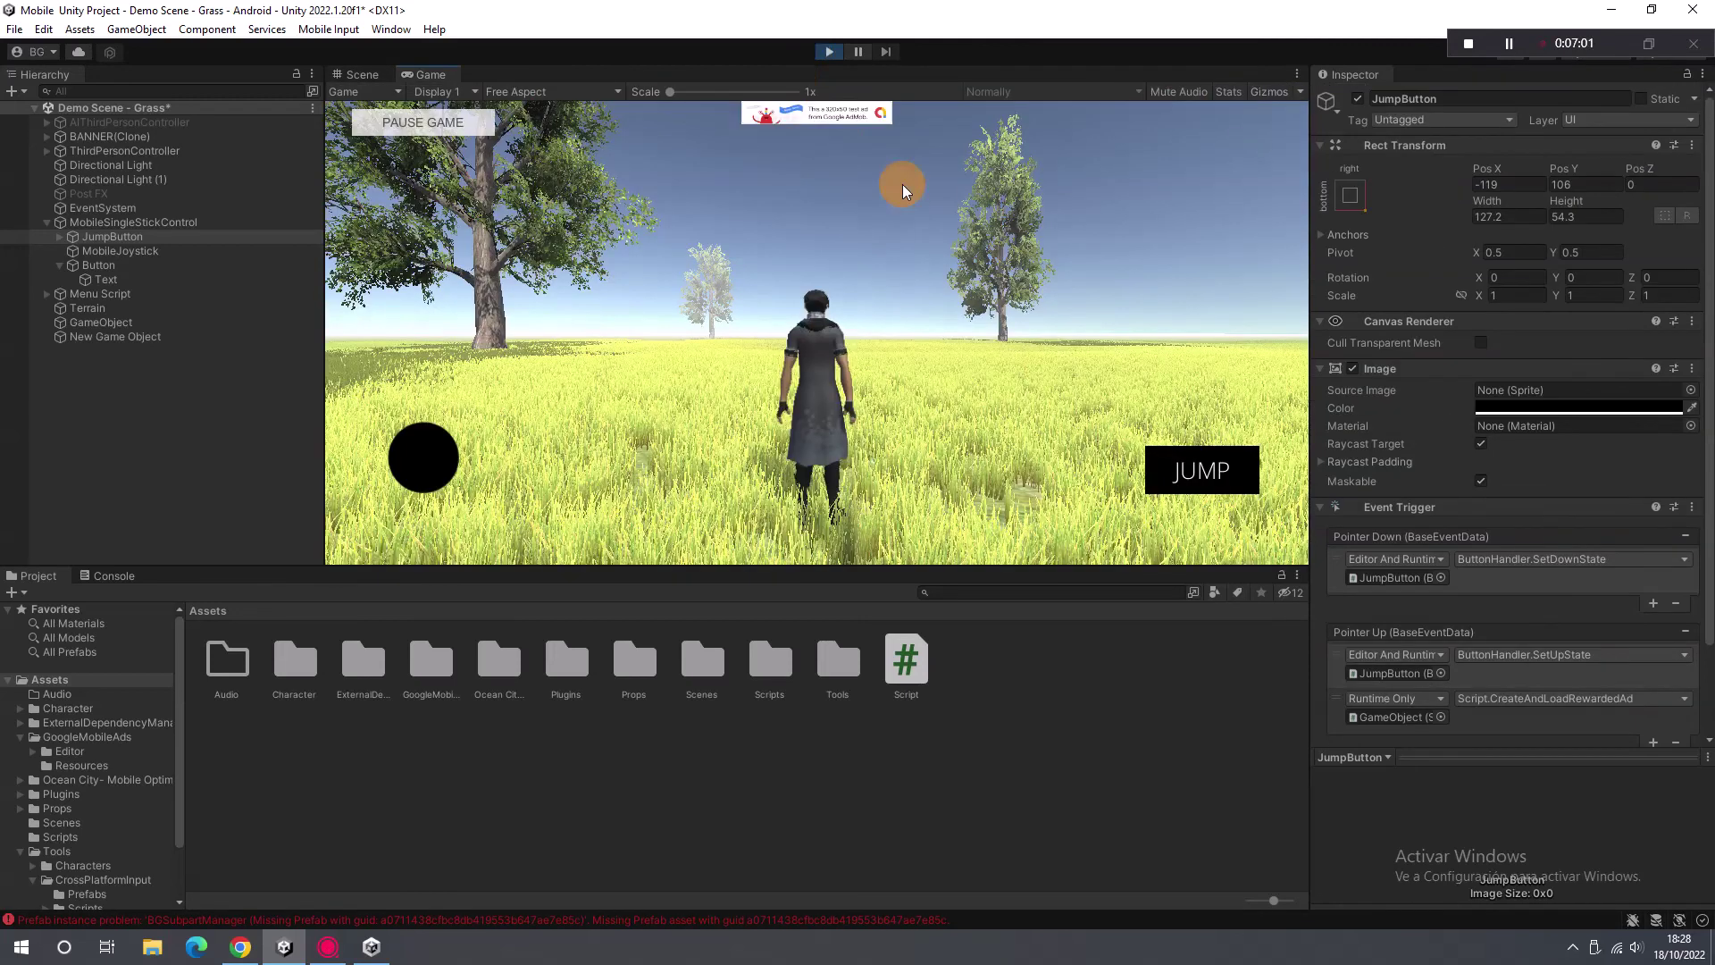
Step: Press JUMP twice in the Game view, closing the interstitial test ad between presses, then stop play
{"action": "left_click", "coordinate": [1190, 469]}
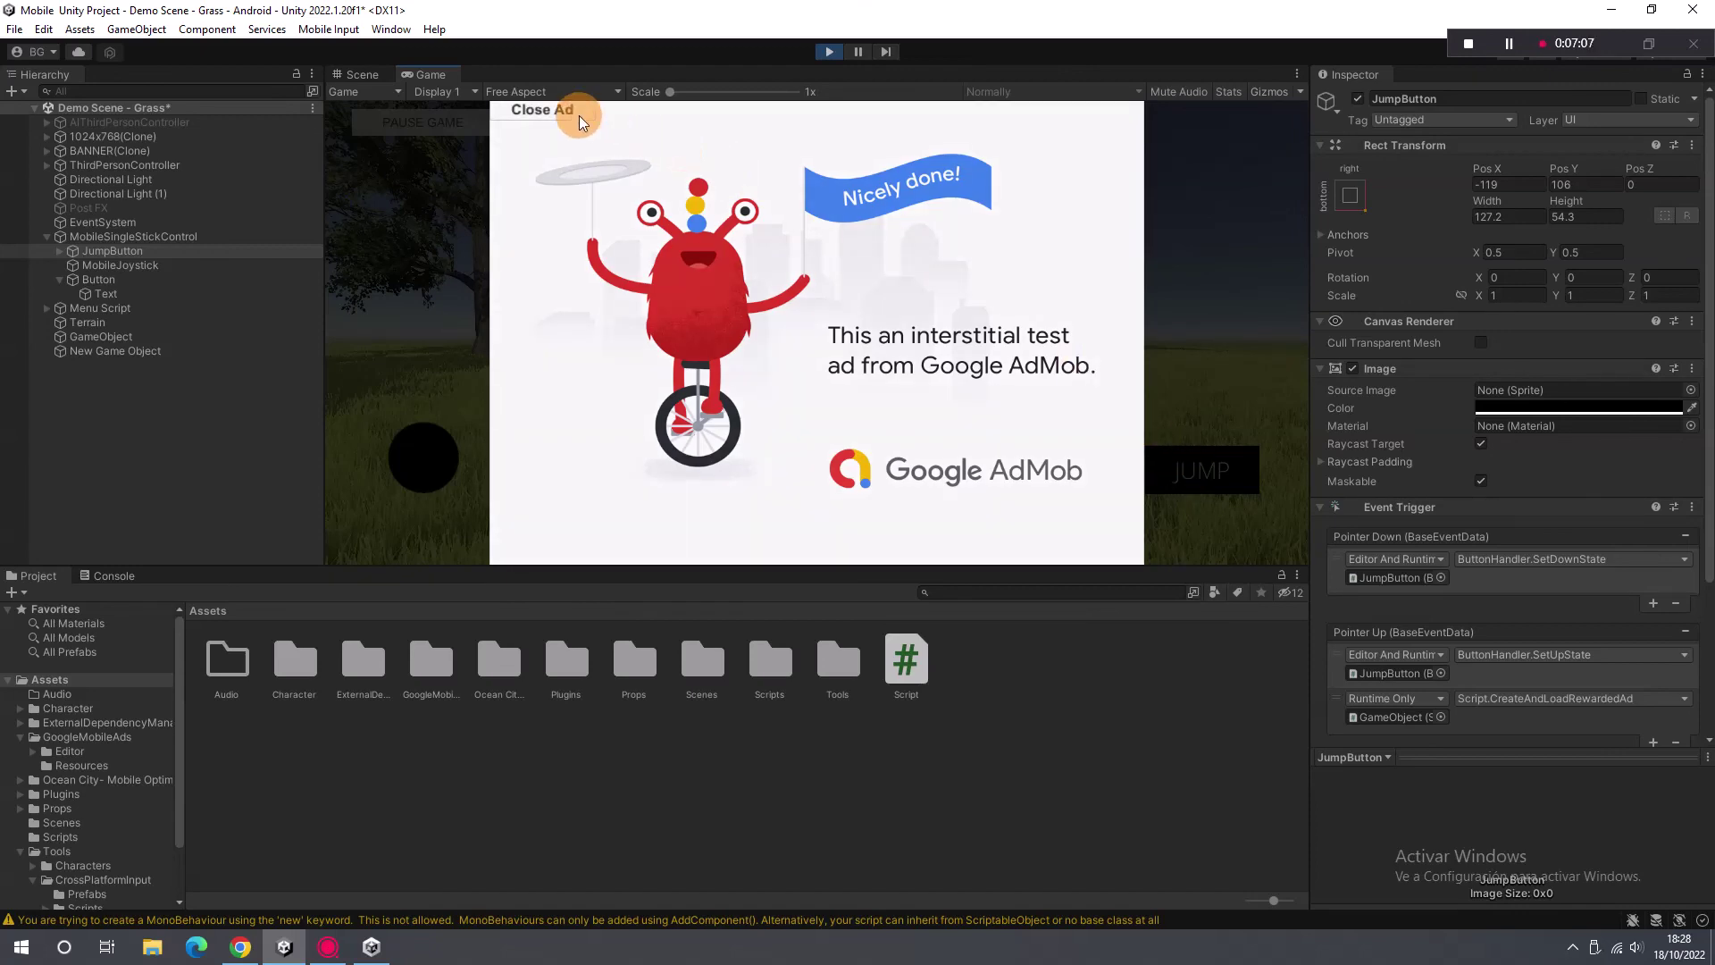
{"action": "left_click", "coordinate": [540, 114]}
{"action": "key", "text": "space"}
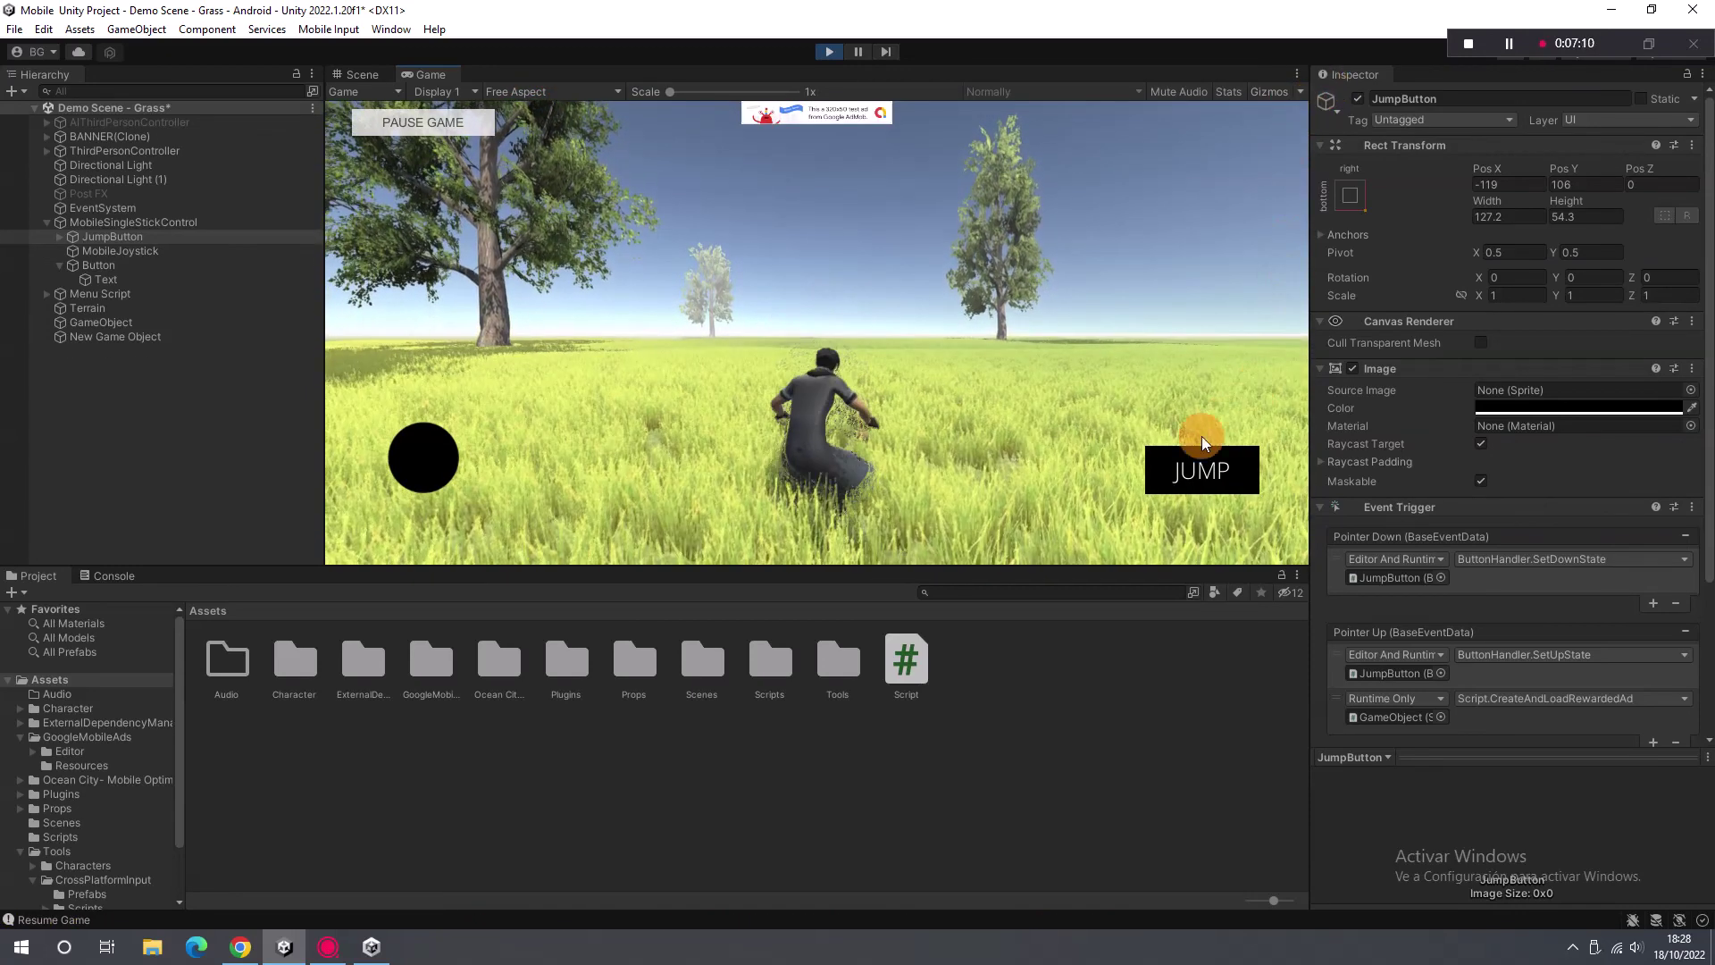
{"action": "left_click", "coordinate": [1188, 471]}
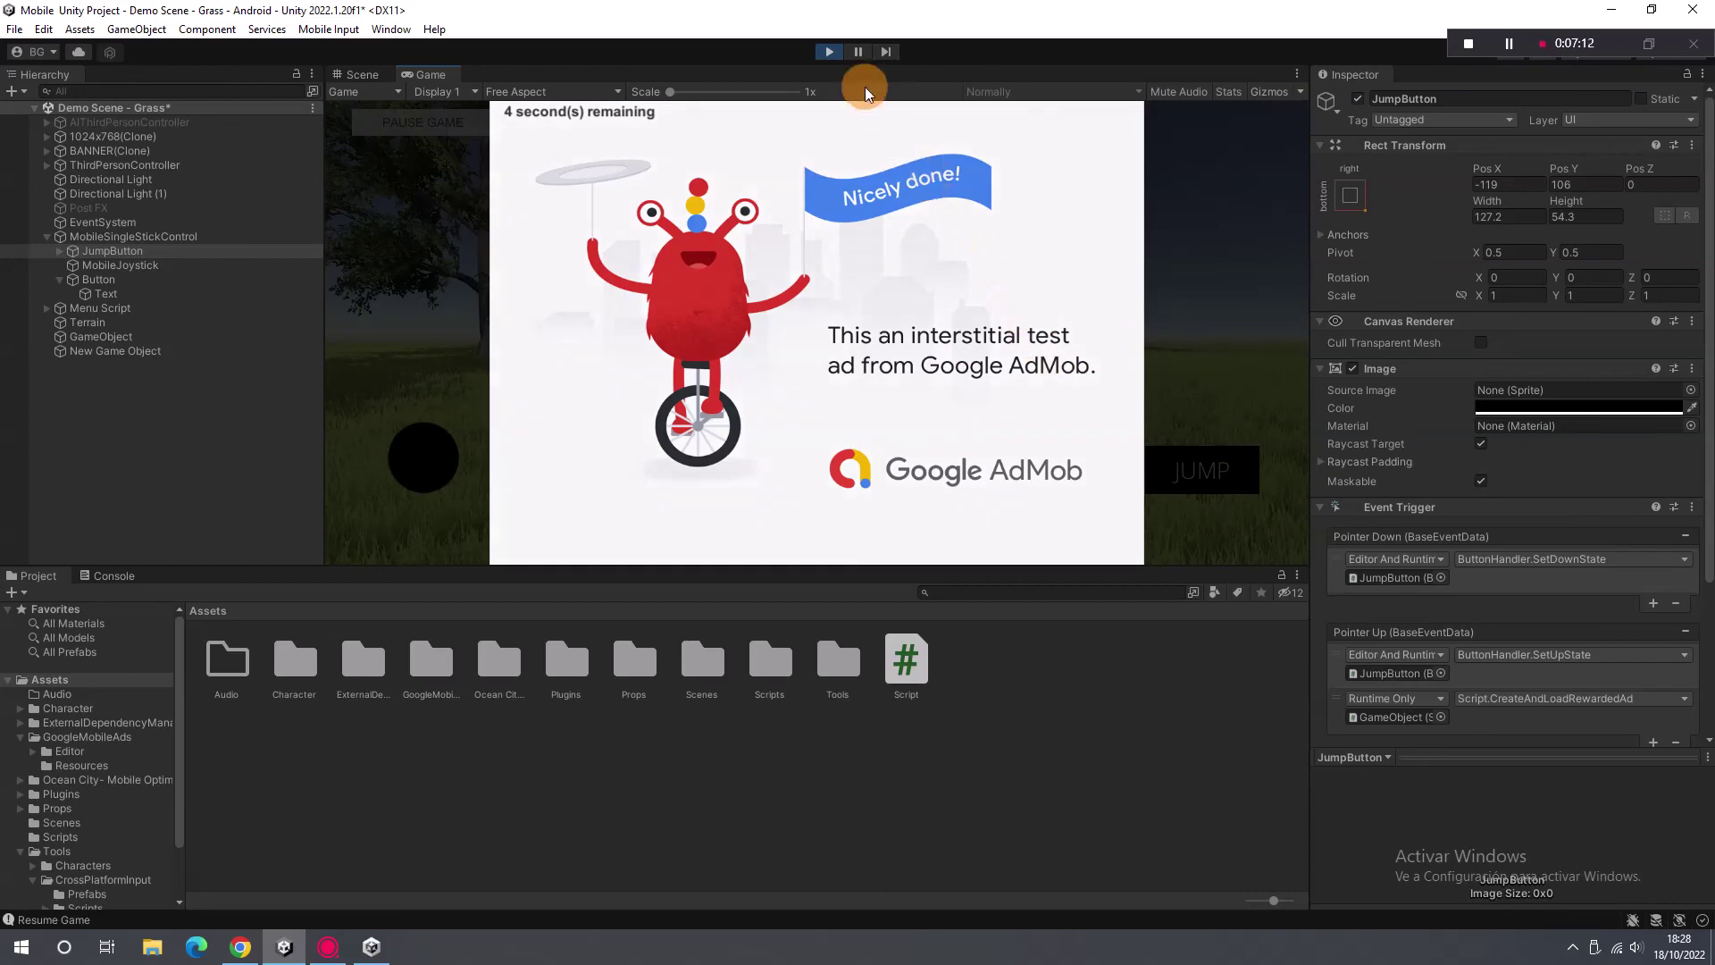
{"action": "left_click", "coordinate": [837, 50]}
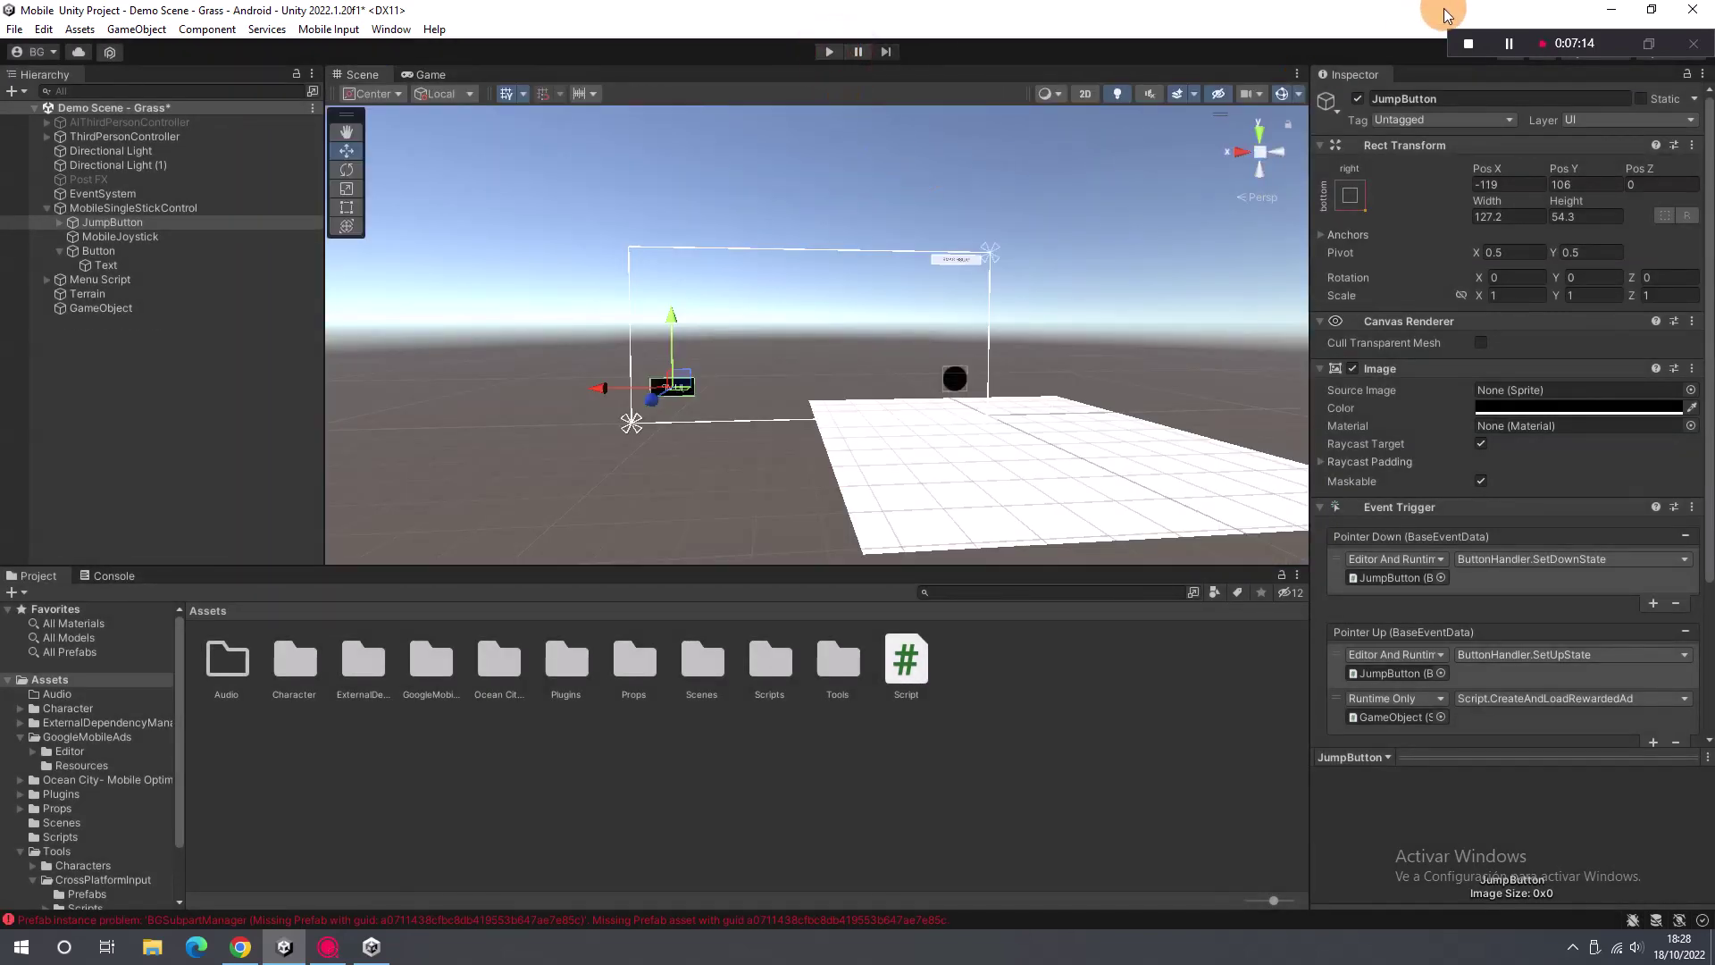